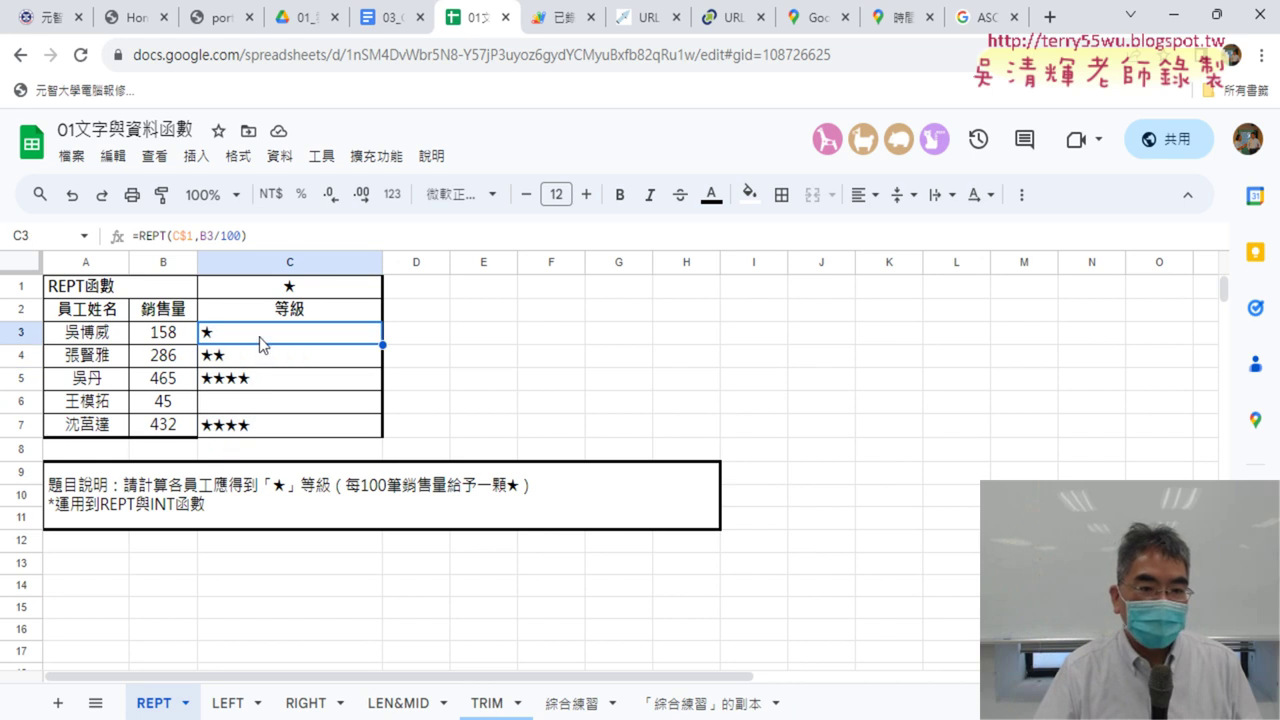
Review the exercises on the LEFT, RIGHT and LEN&MID sheets, including the empty result cells and the ID number column.
left_click(228, 703)
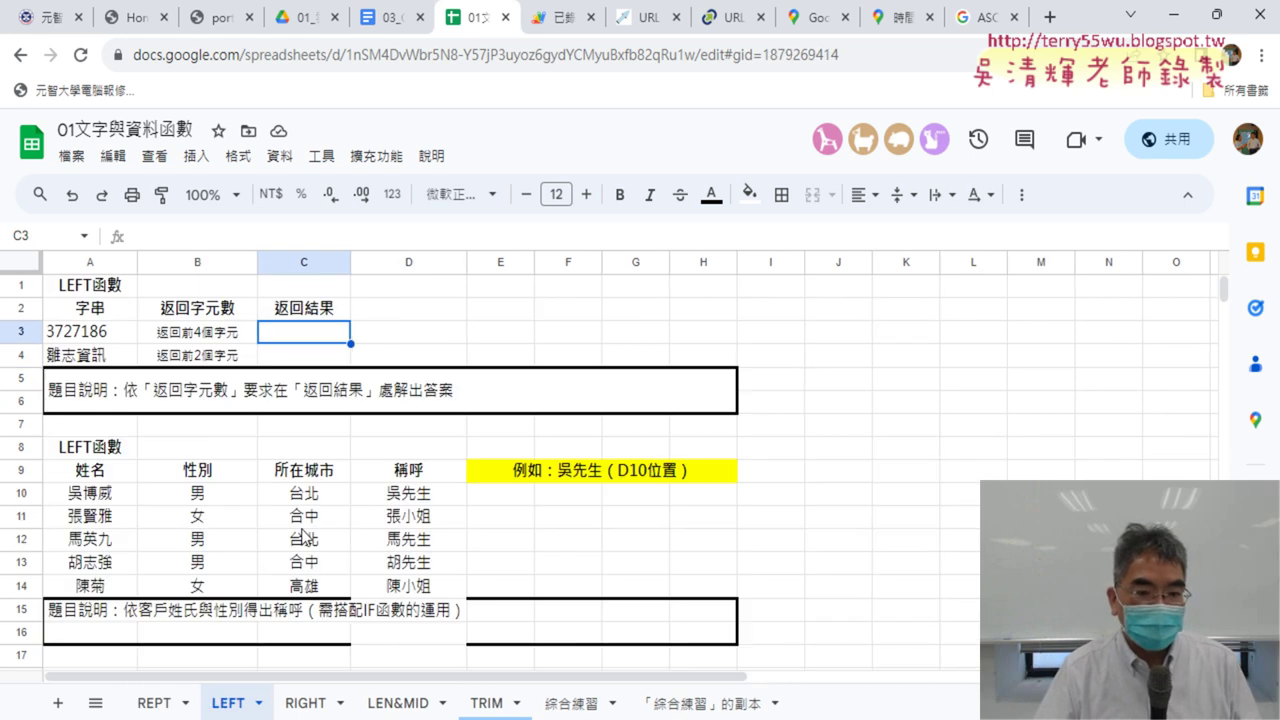
left_click(417, 497)
left_click(288, 340)
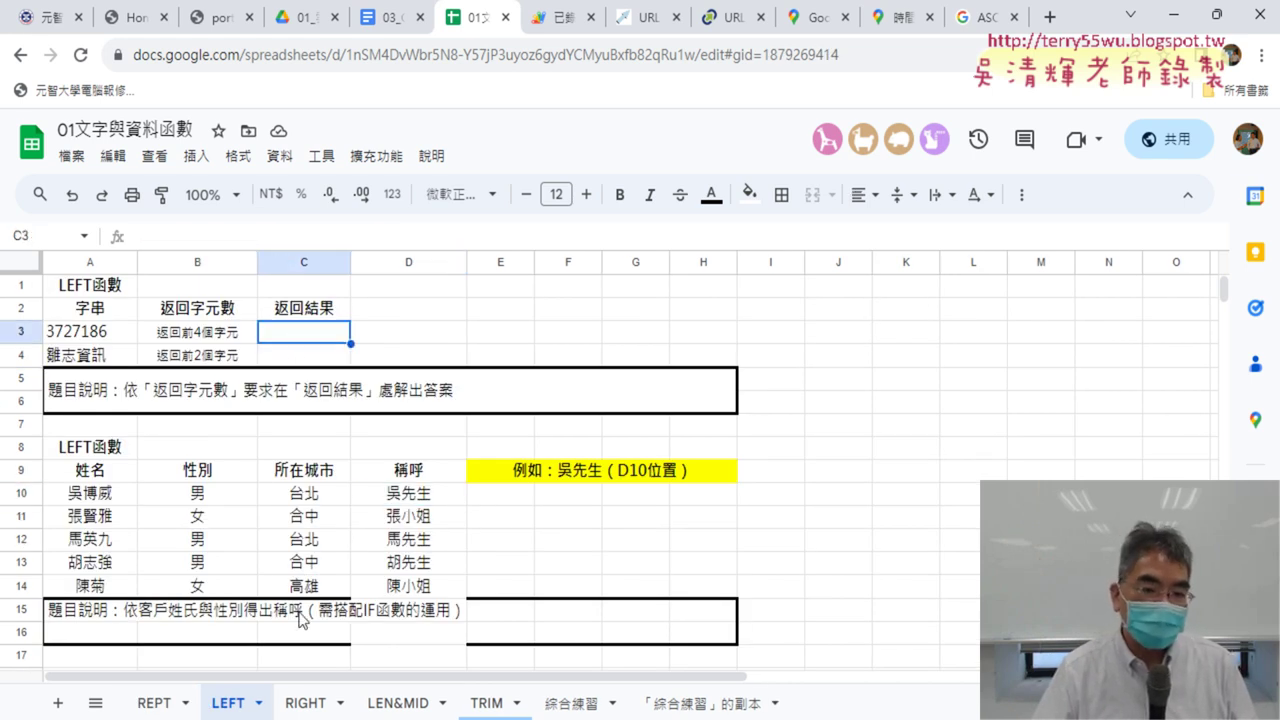
left_click(307, 703)
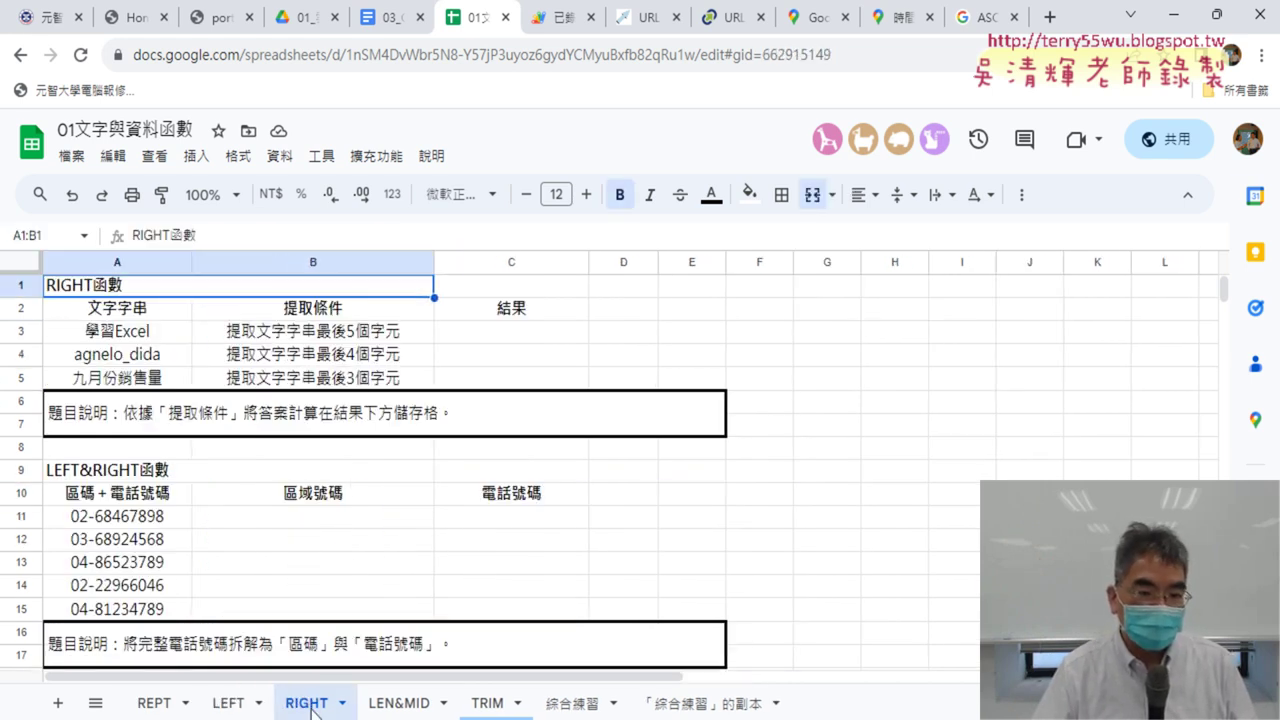
left_click(503, 337)
left_click(399, 703)
scroll(455, 375, "up", 1)
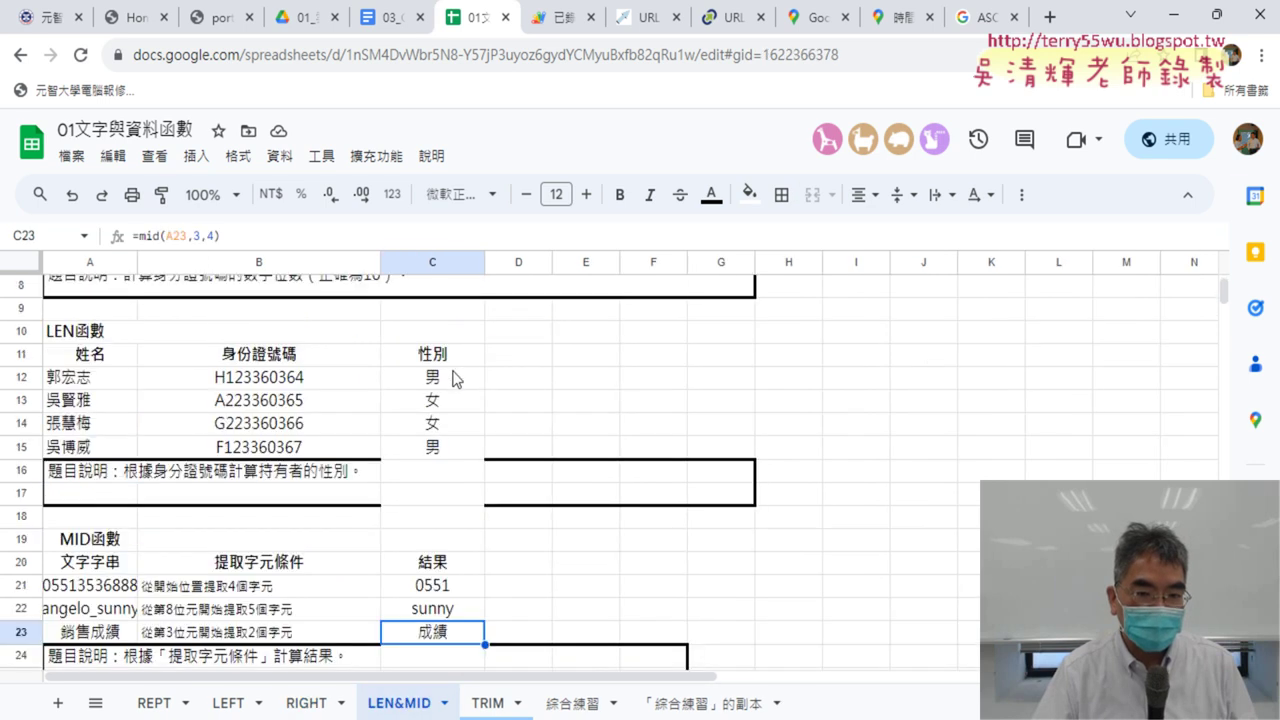
scroll(455, 377, "up", 3)
left_click(430, 333)
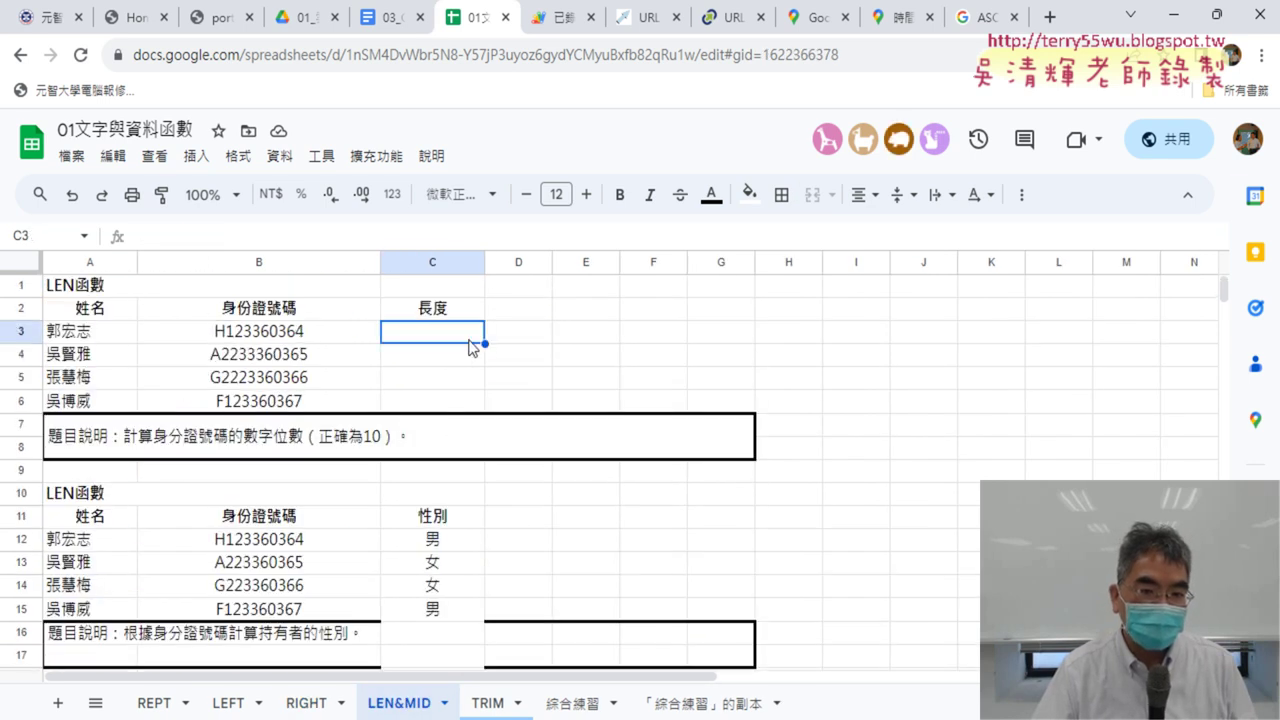
left_click(248, 339)
scroll(380, 465, "down", 4)
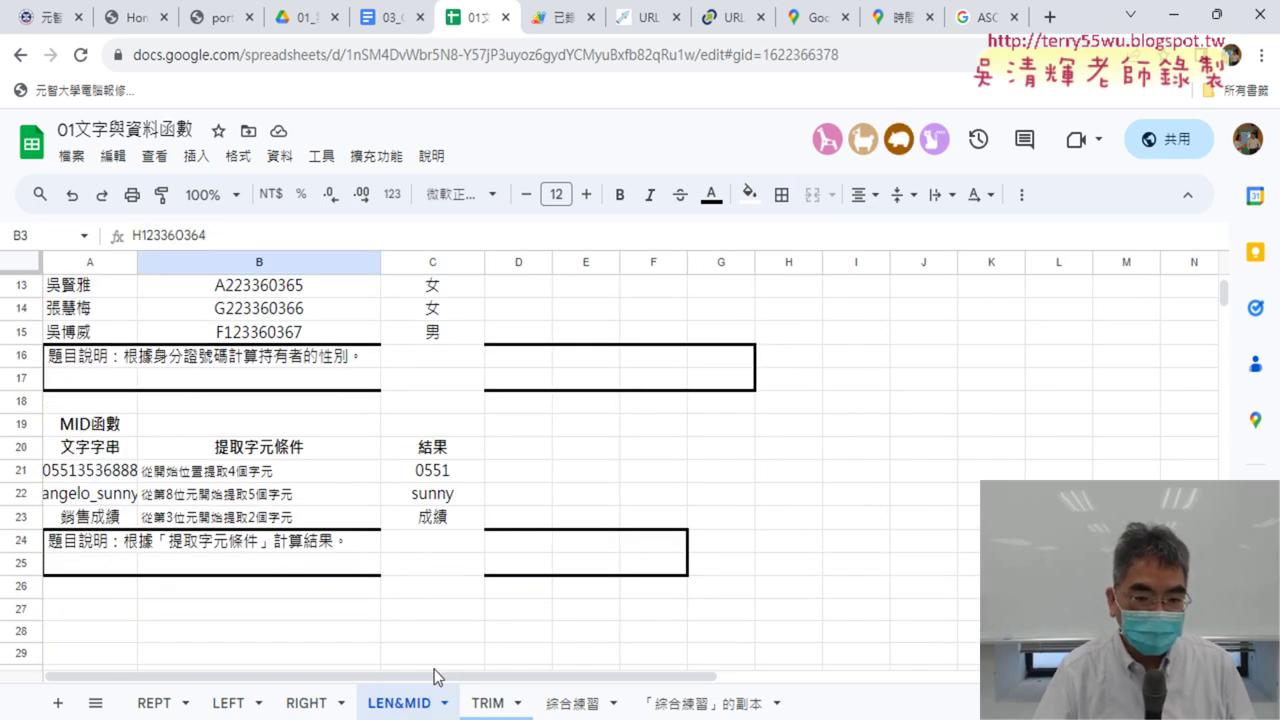
Examine the formulas in cell B3 of the TRIM sheet and cell E4 of the 綜合練習 sheet.
left_click(488, 703)
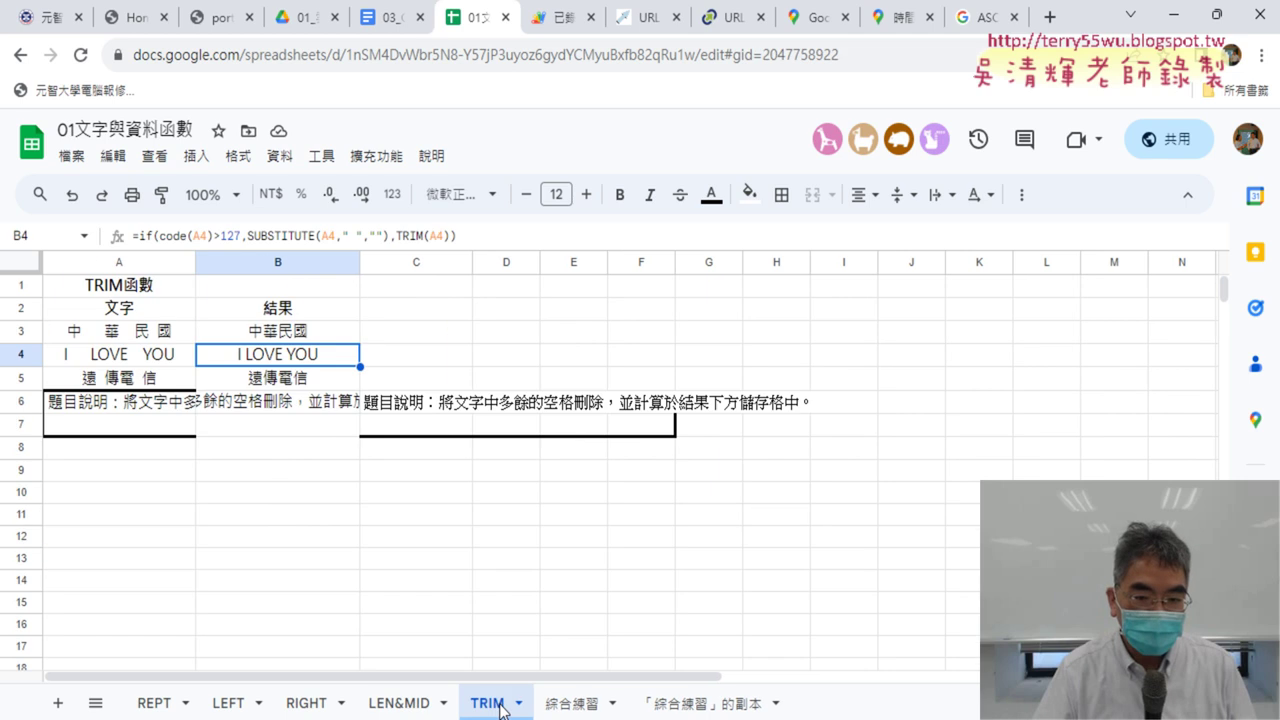
left_click(320, 332)
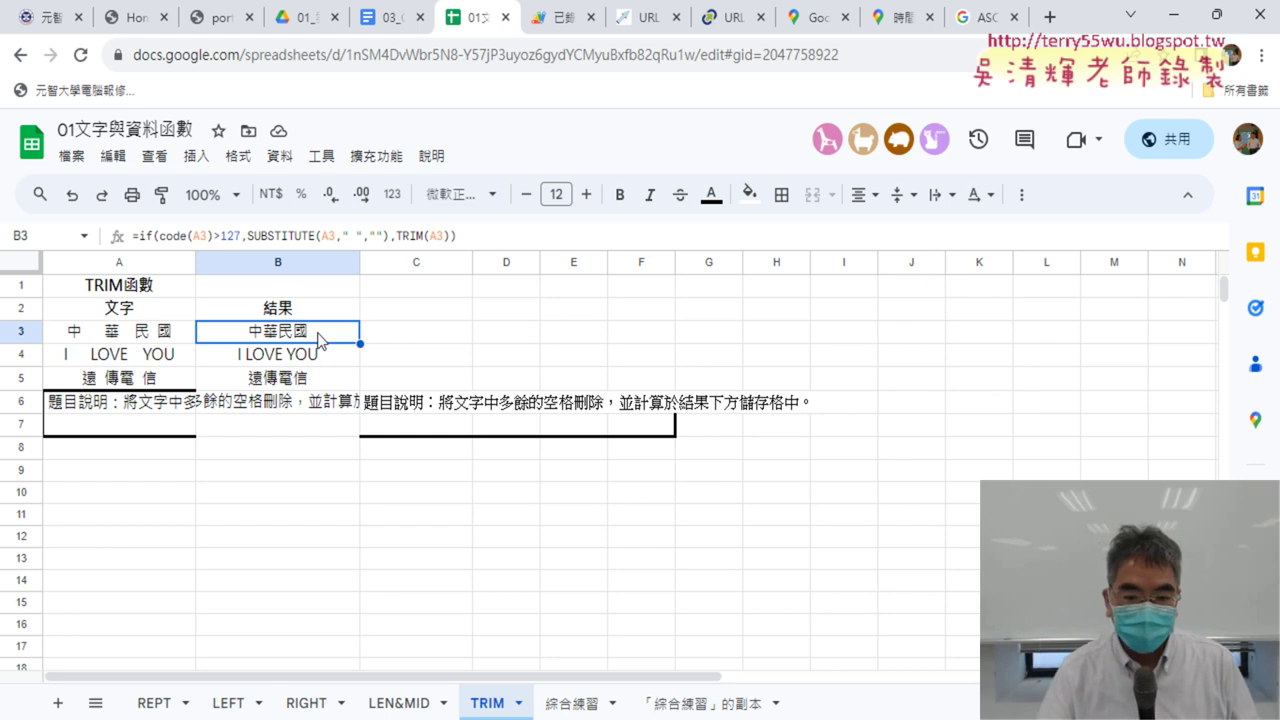
left_click(580, 705)
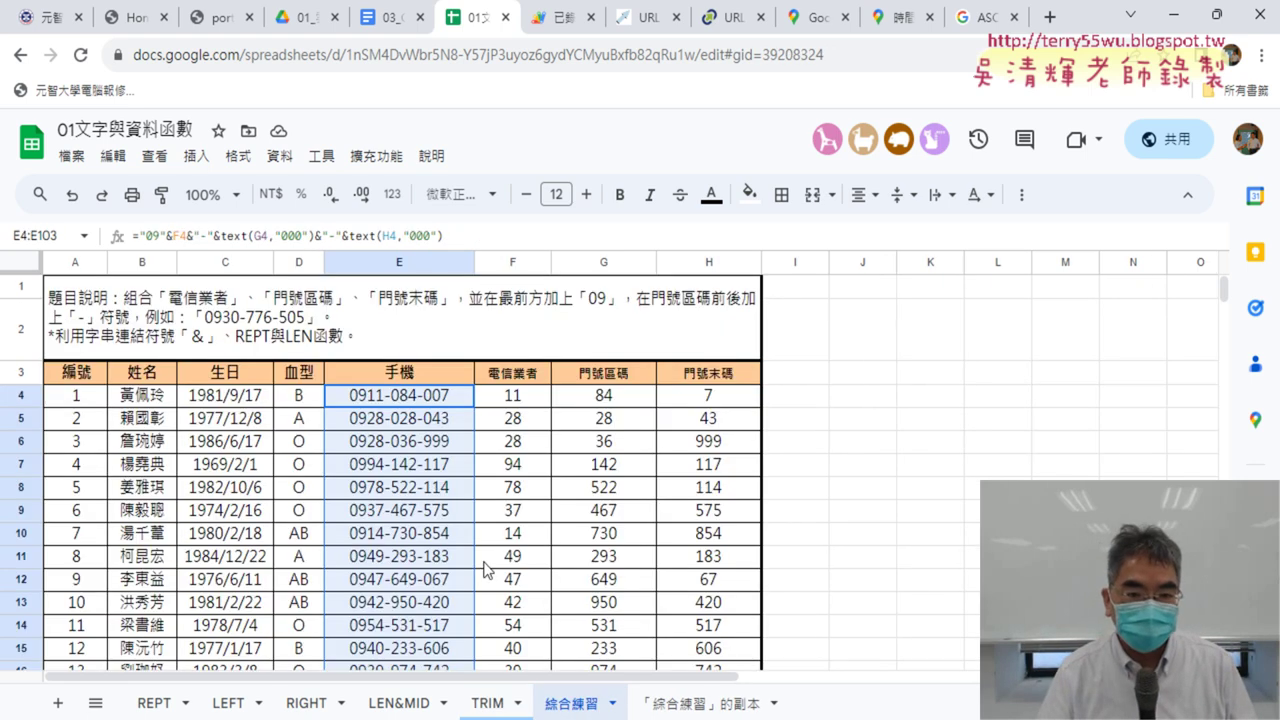
left_click(406, 400)
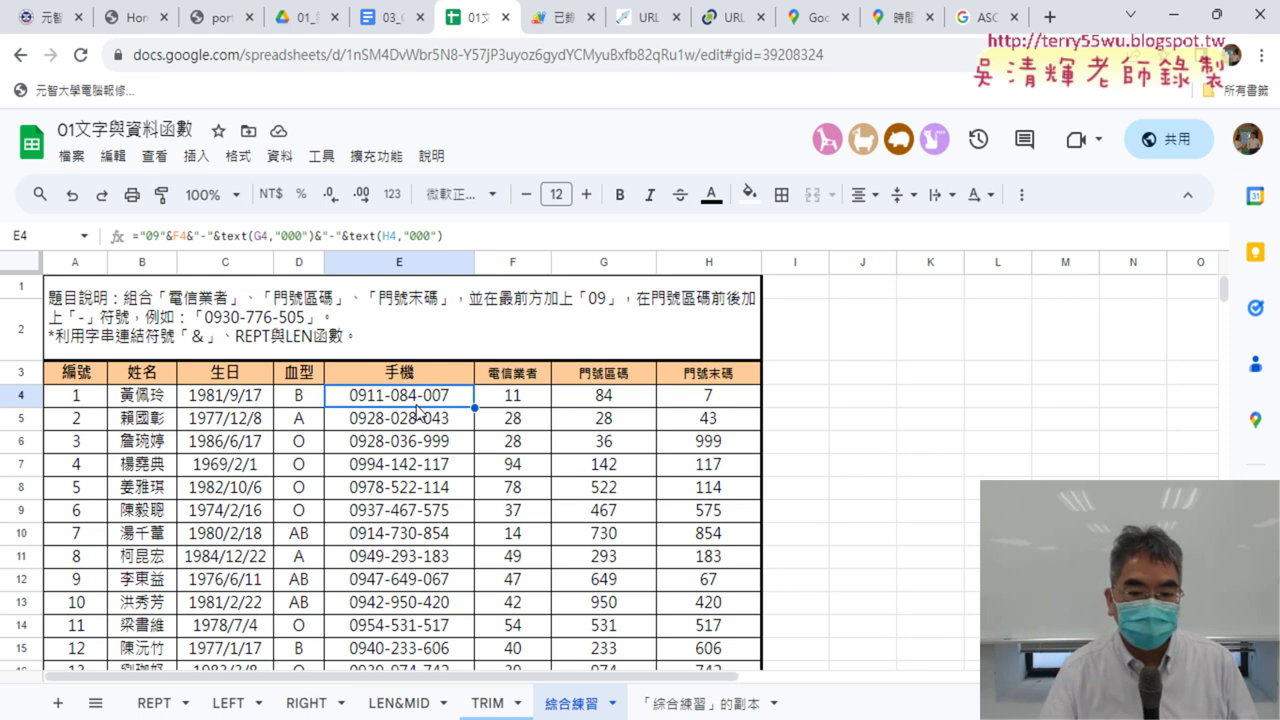
right_click(587, 708)
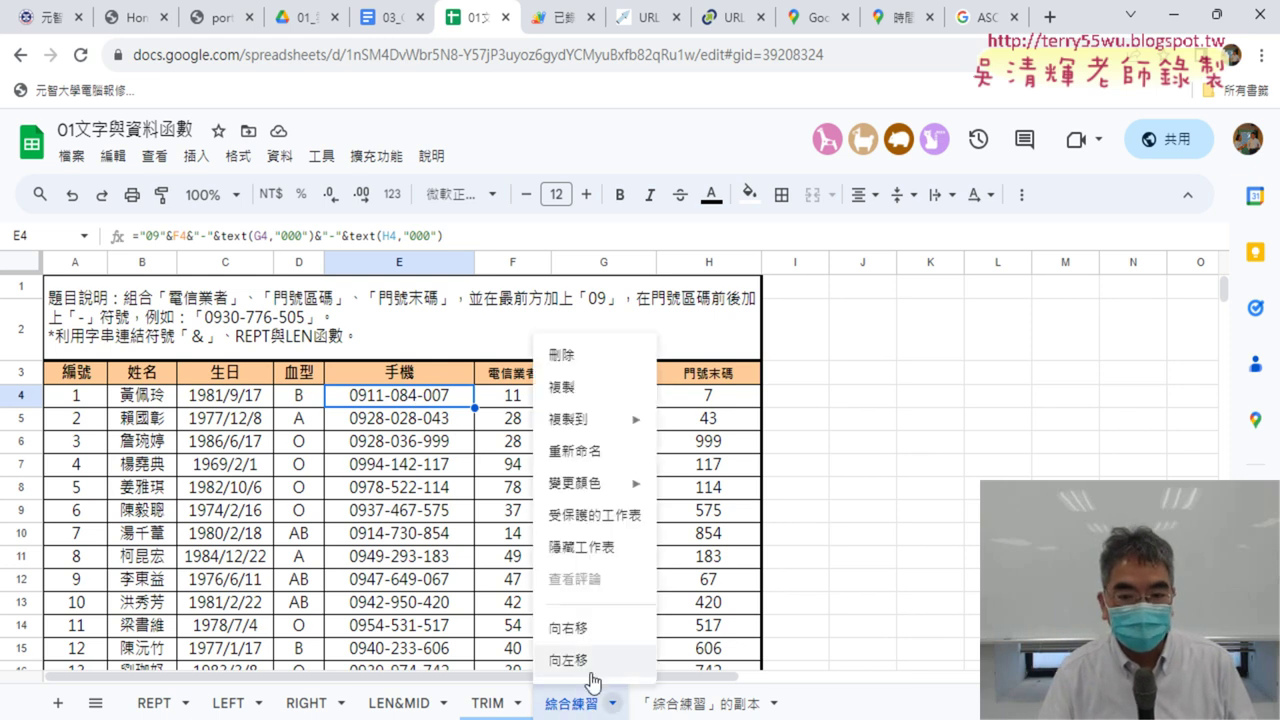
Rename the sheet 「綜合練習」的副本 as 綜合練習(巨集).
left_click(718, 706)
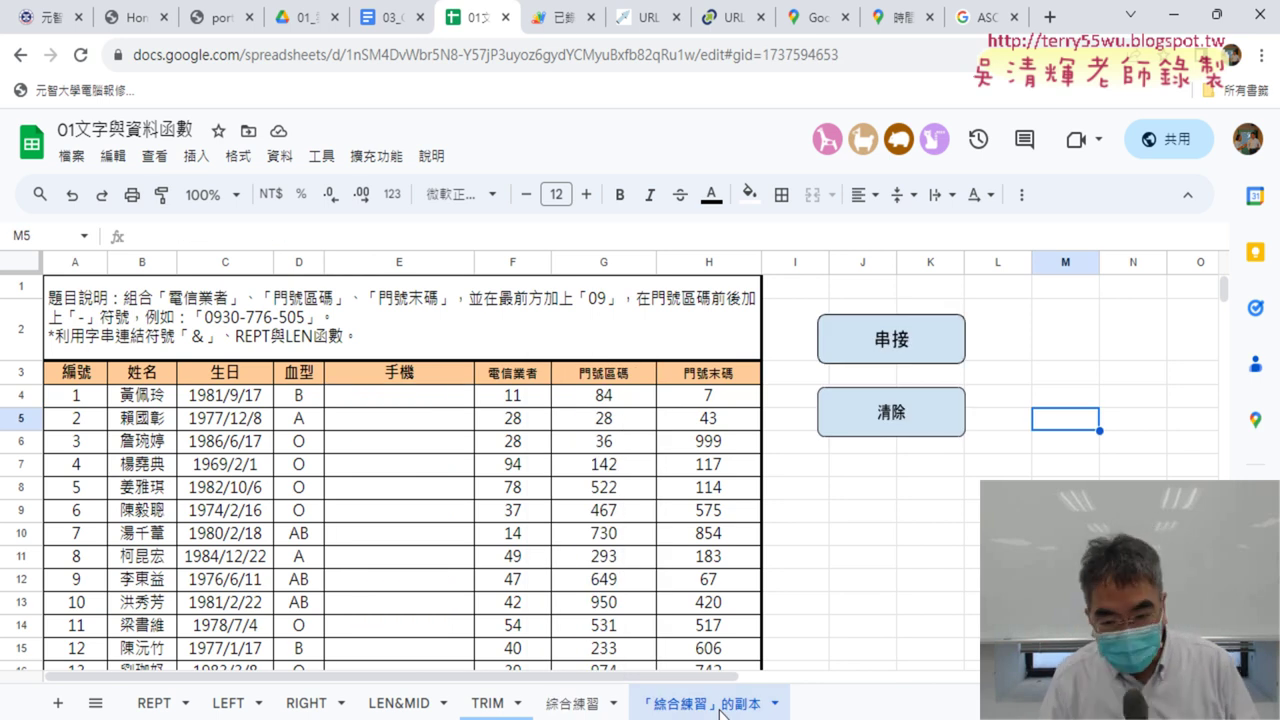
right_click(733, 706)
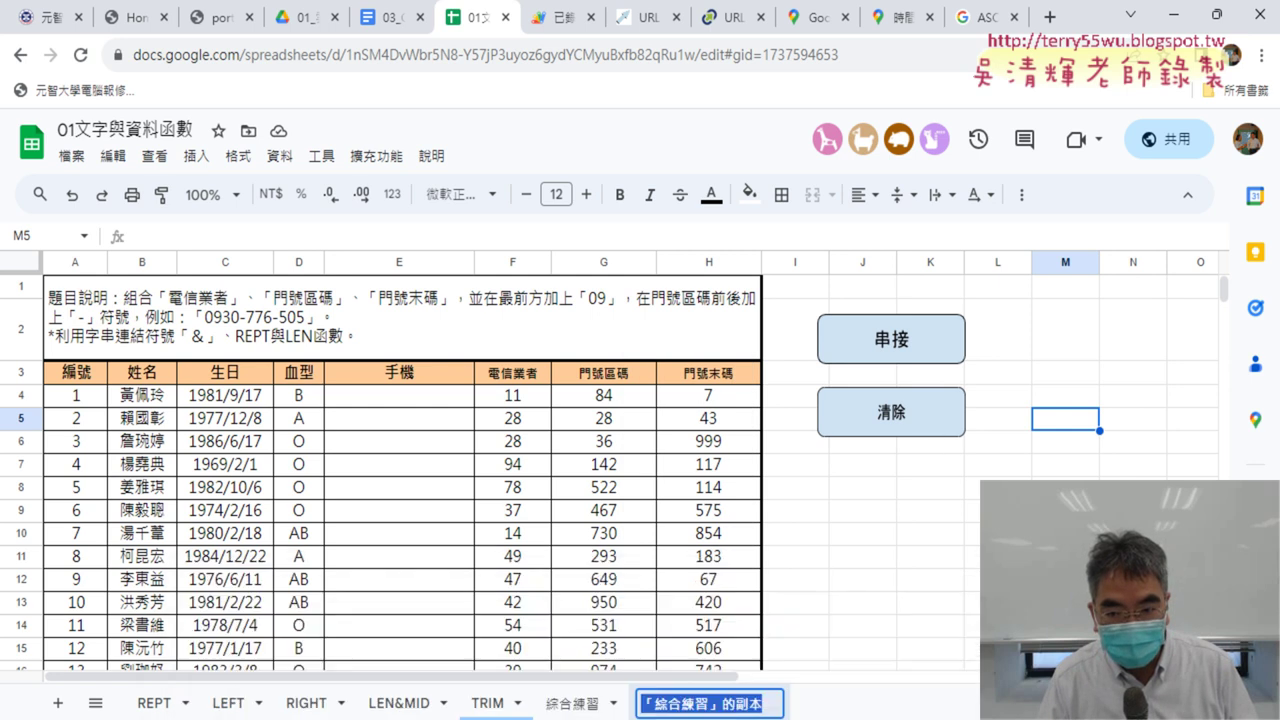
left_click(997, 487)
right_click(740, 706)
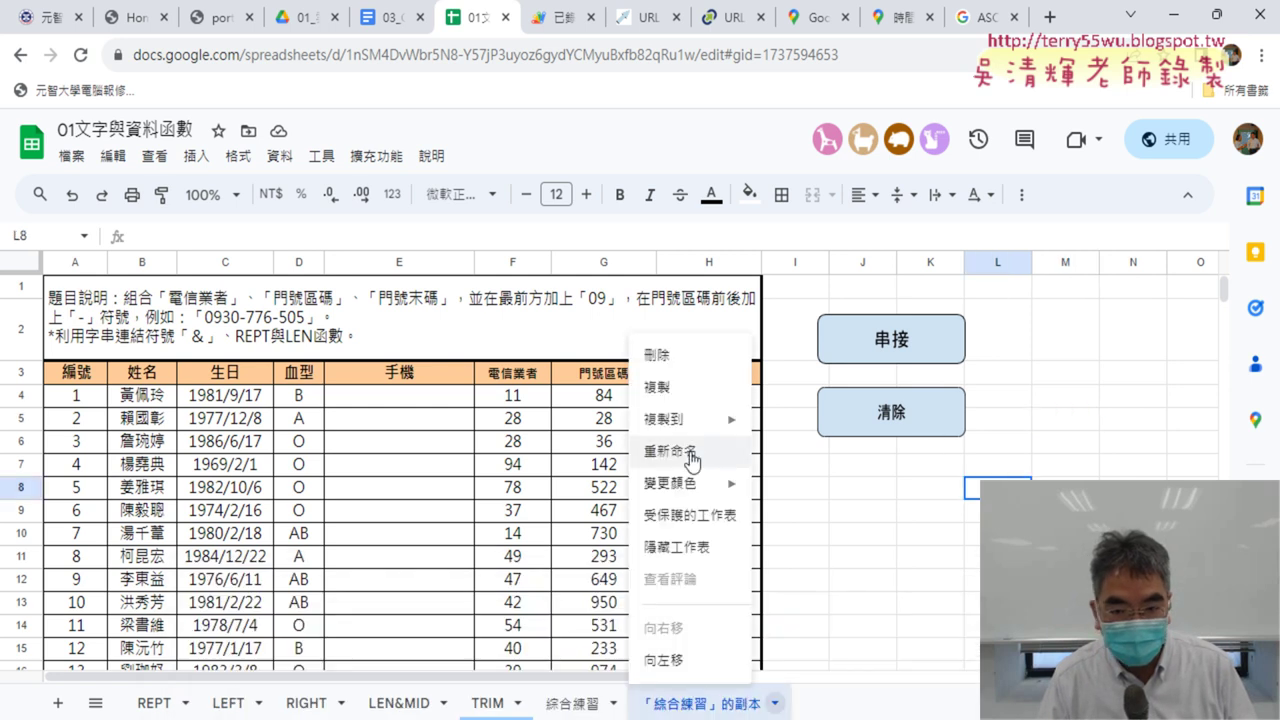
left_click(700, 451)
left_click(716, 708)
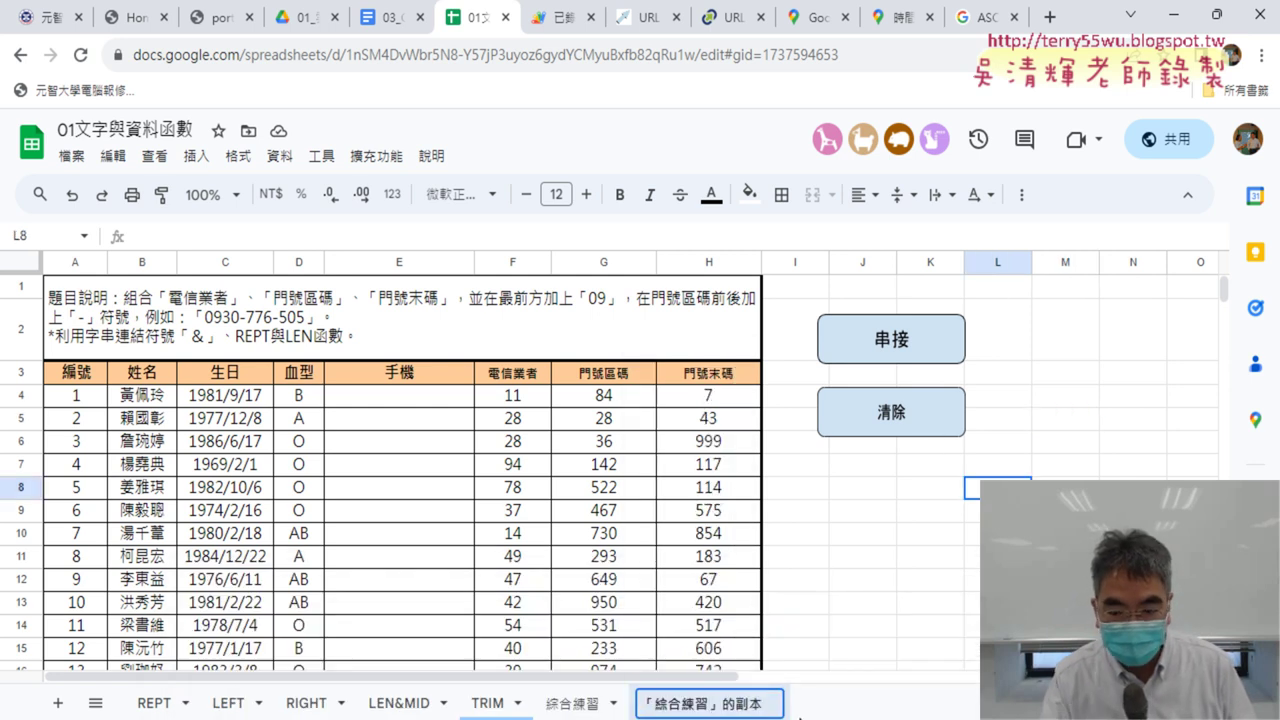
key("BackSpace")
key("BackSpace")
key("BackSpace")
key("BackSpace")
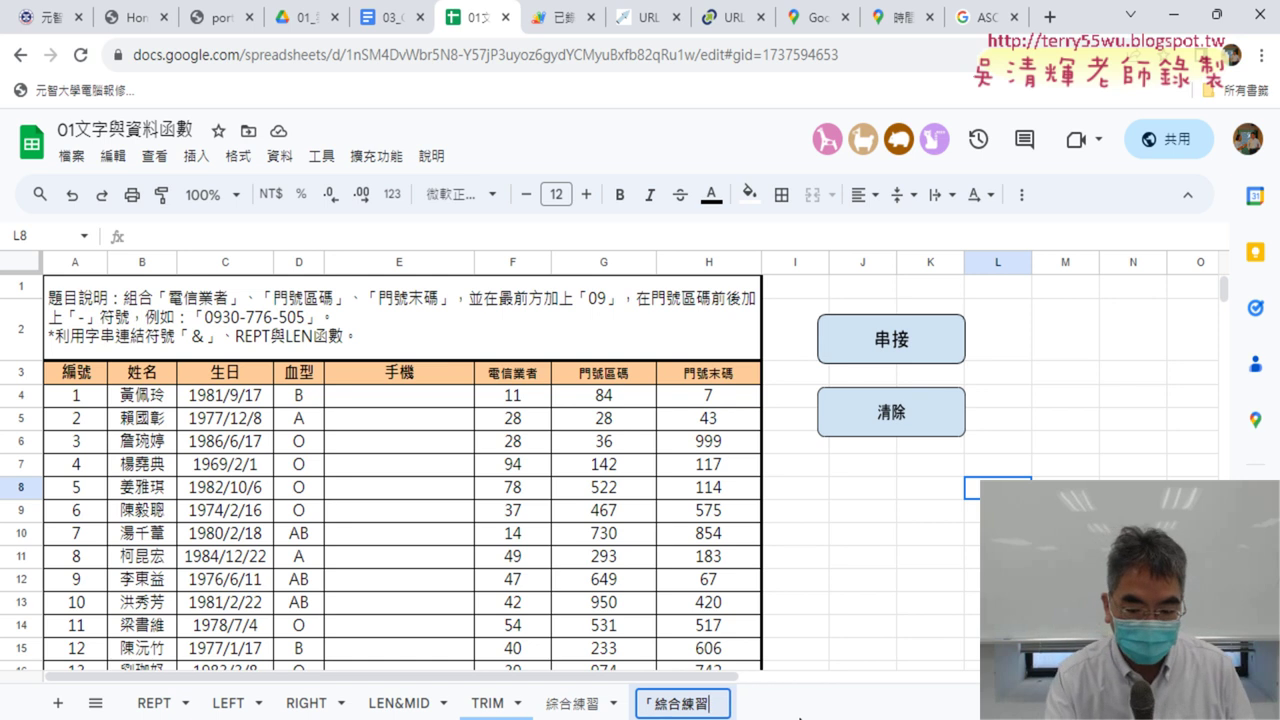
type("()")
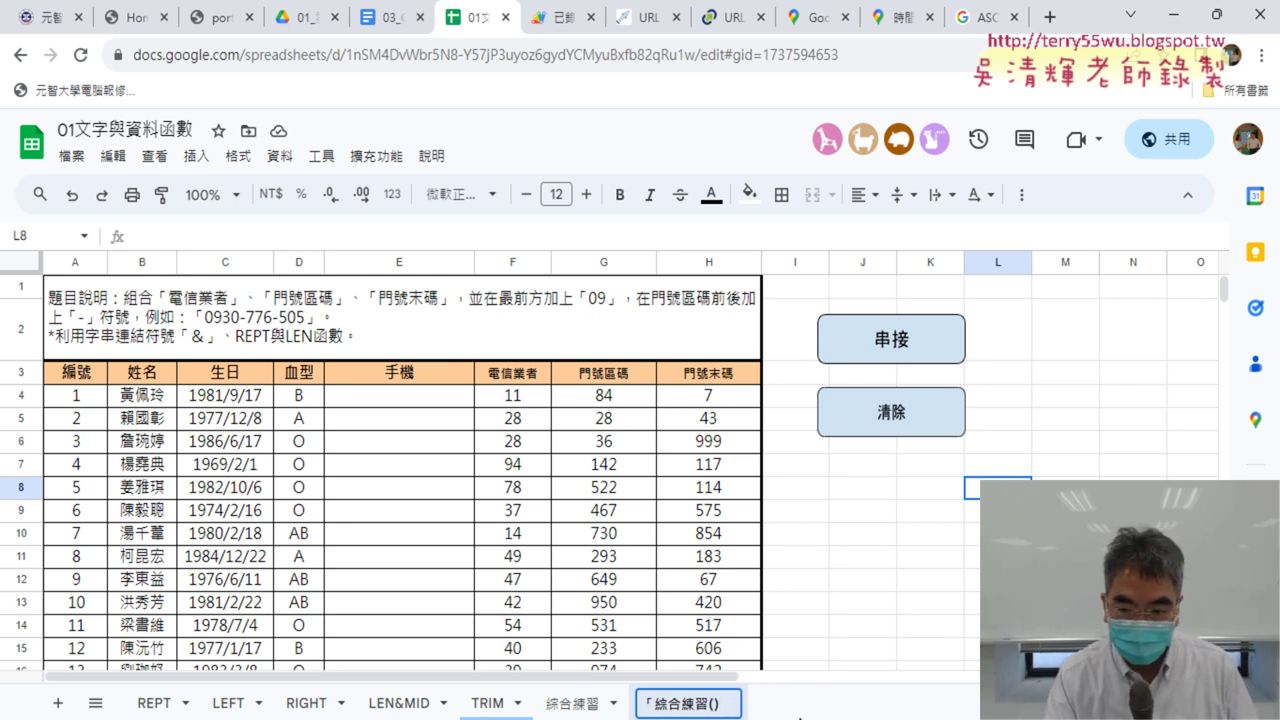
key("Left")
type("具")
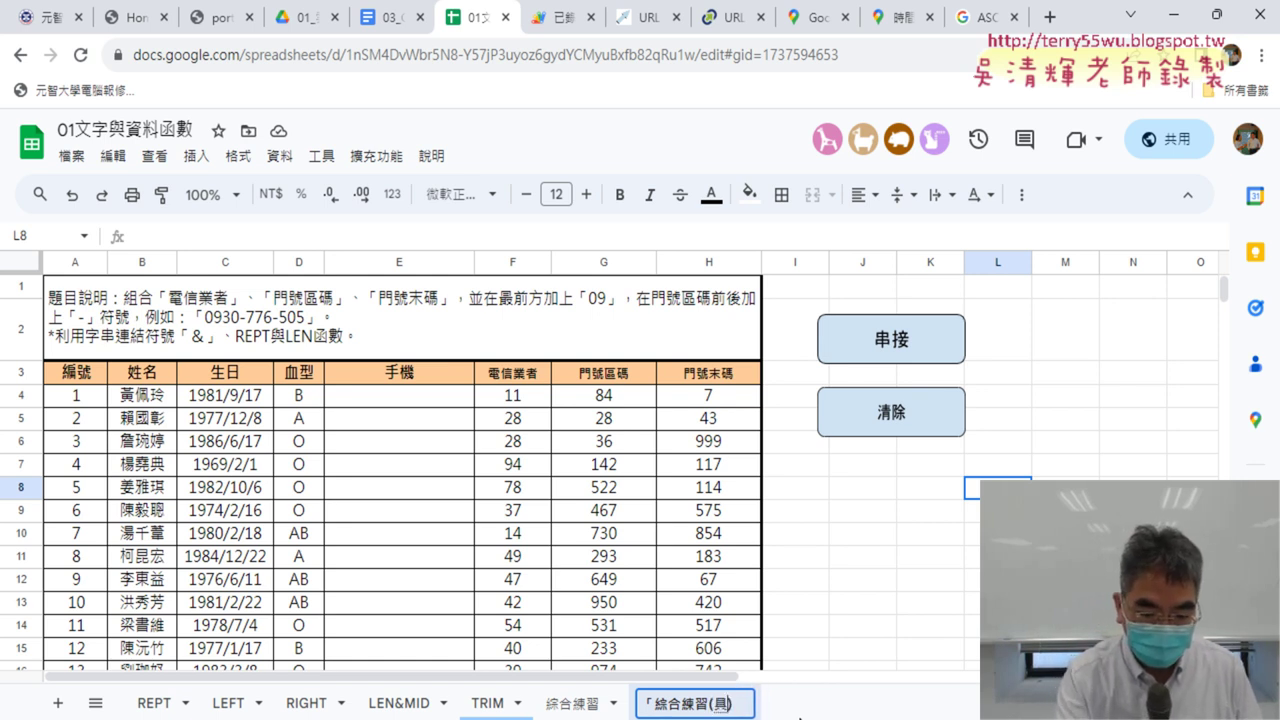
type("集")
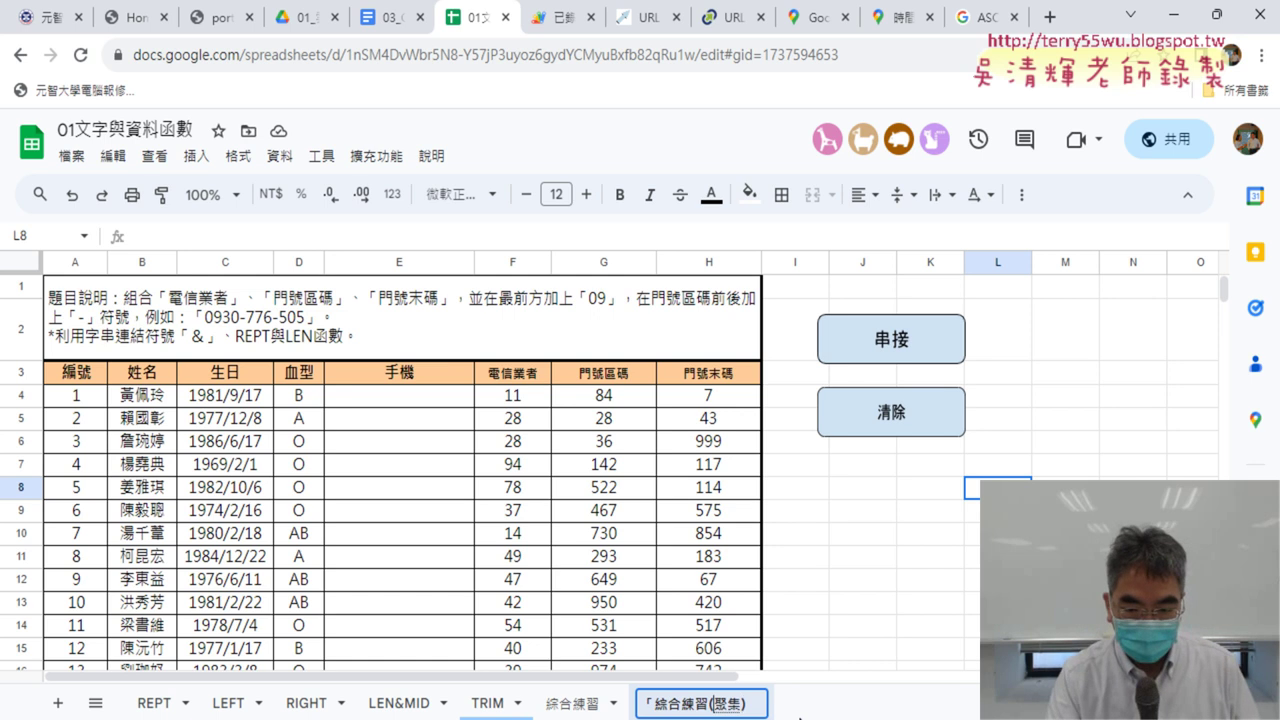
key("Down")
key("Down")
key("Return")
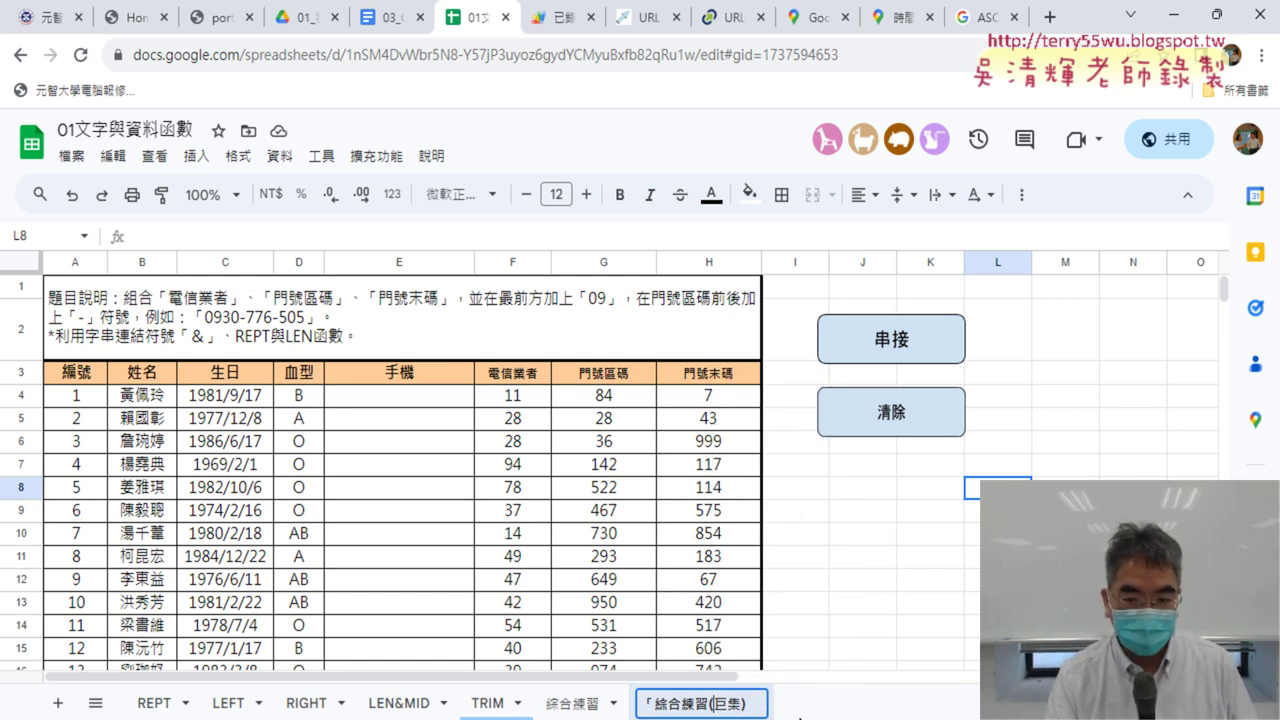
key("Home")
key("Delete")
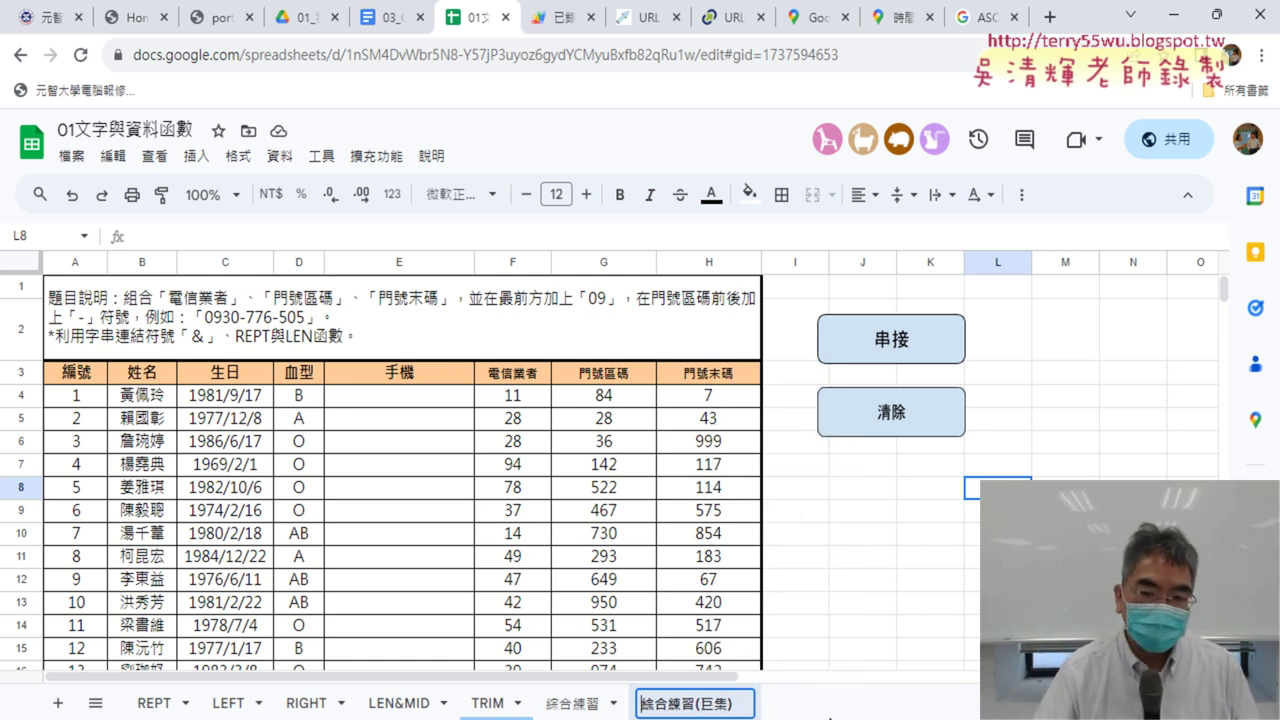
left_click(857, 585)
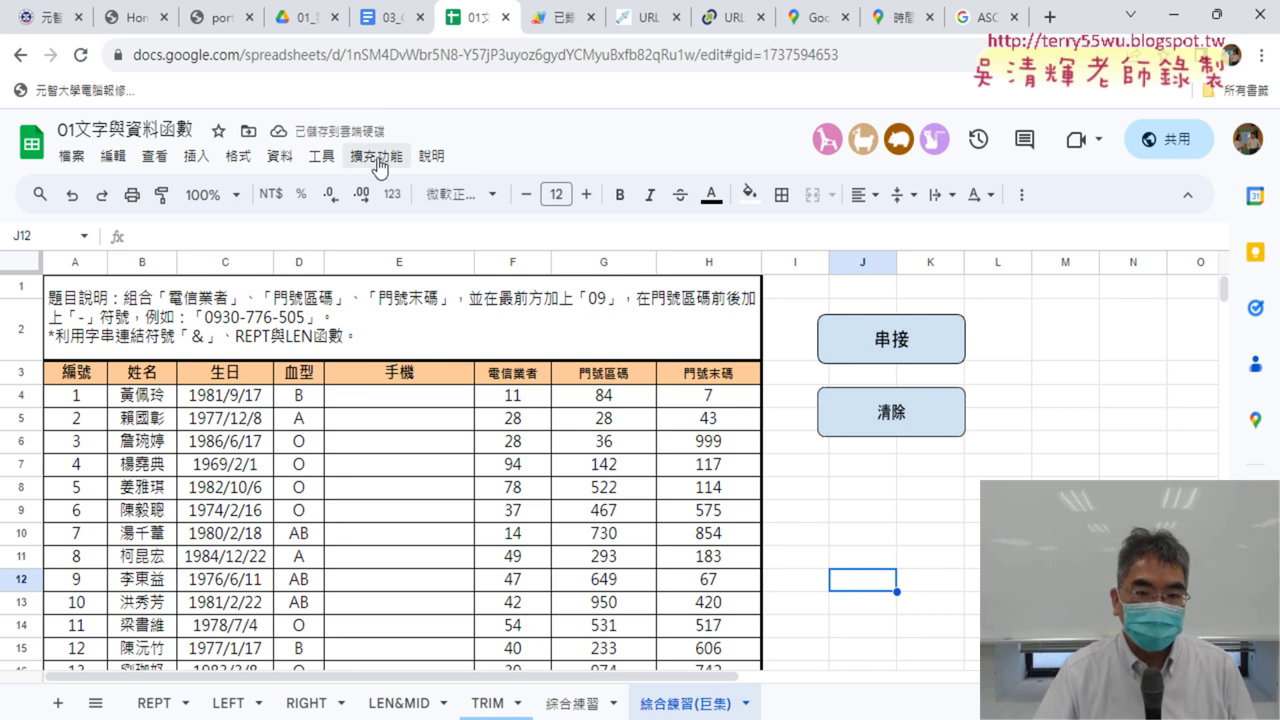
Test the 串接 and 清除 script buttons alternately, ending with 串接 to fill the 手機 column.
left_click(893, 343)
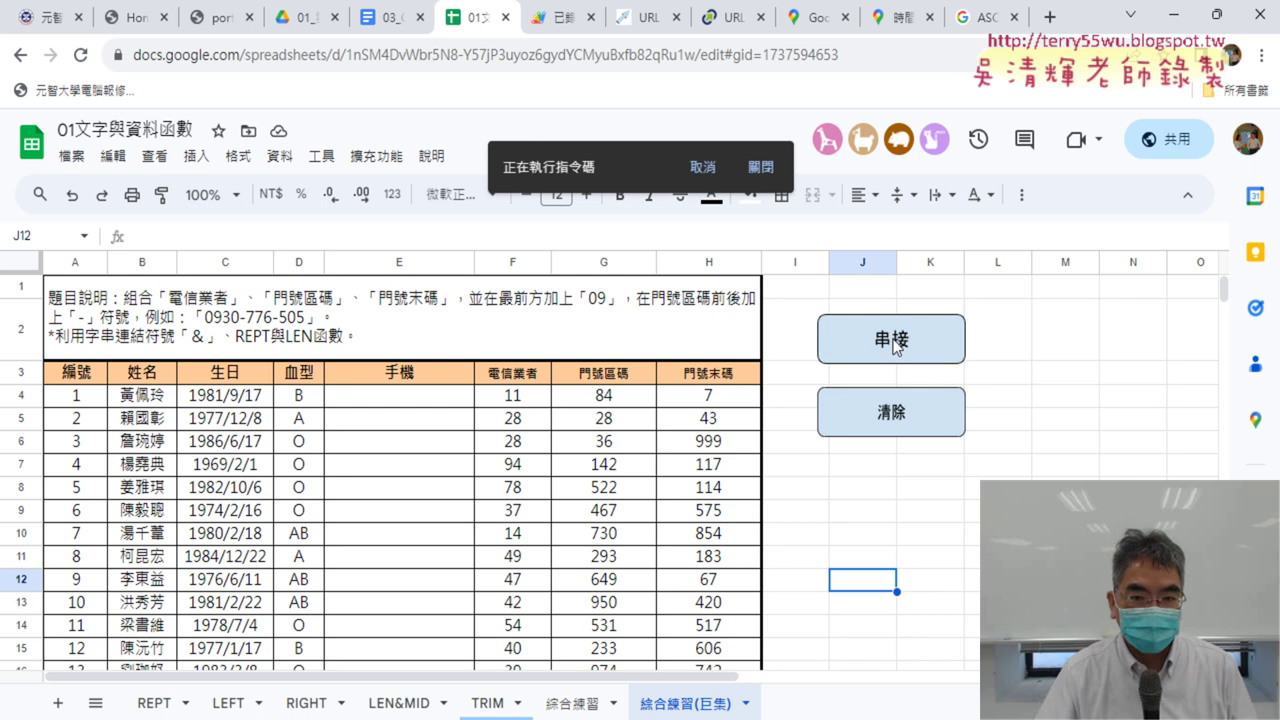
left_click(905, 400)
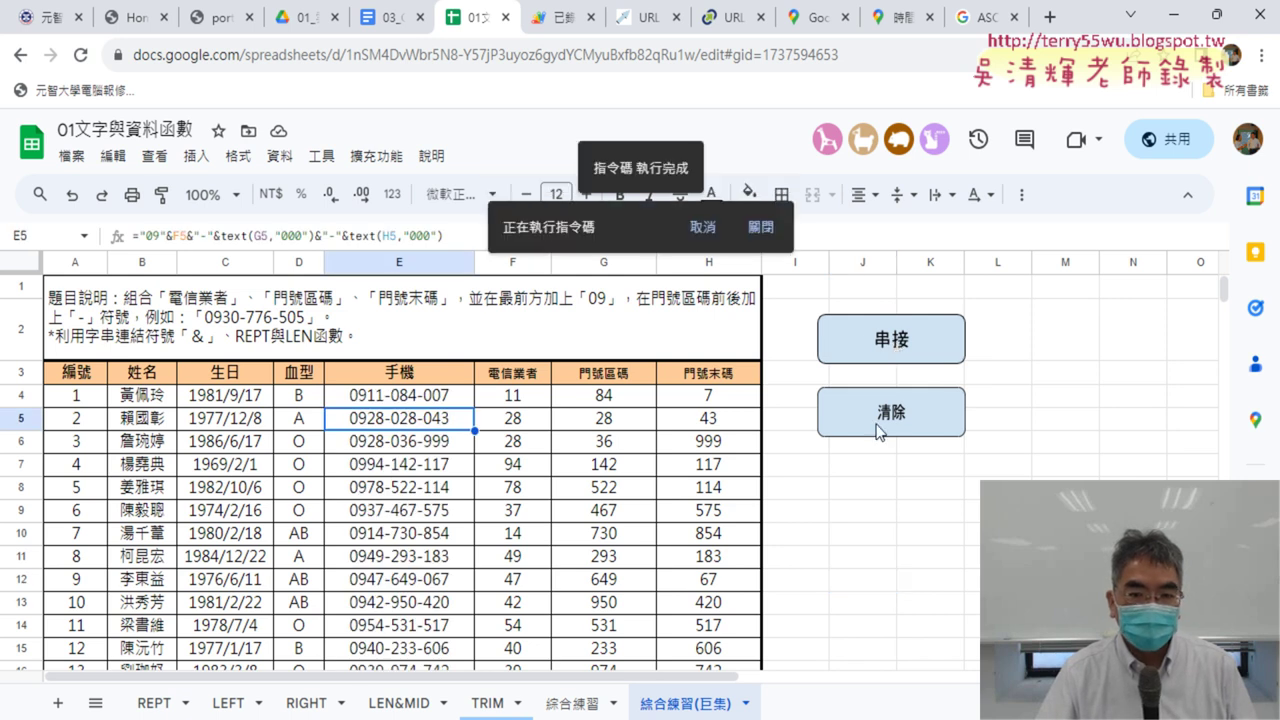
left_click(915, 345)
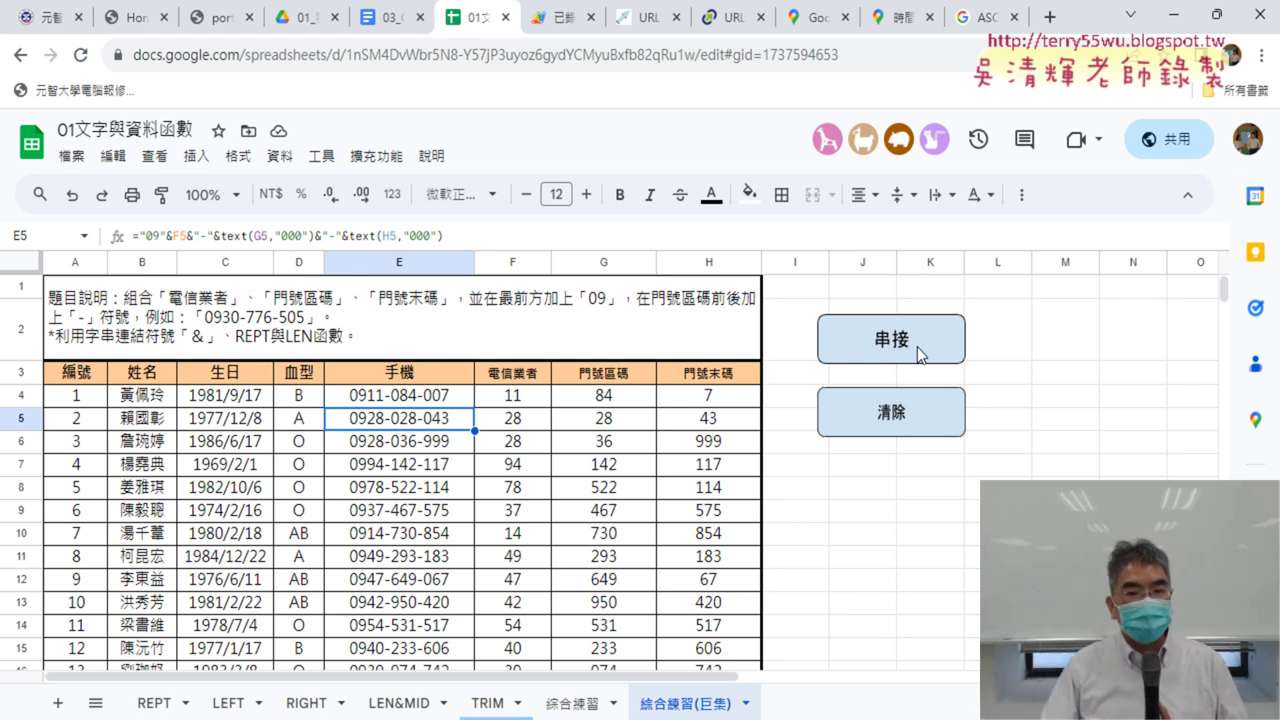
left_click(880, 432)
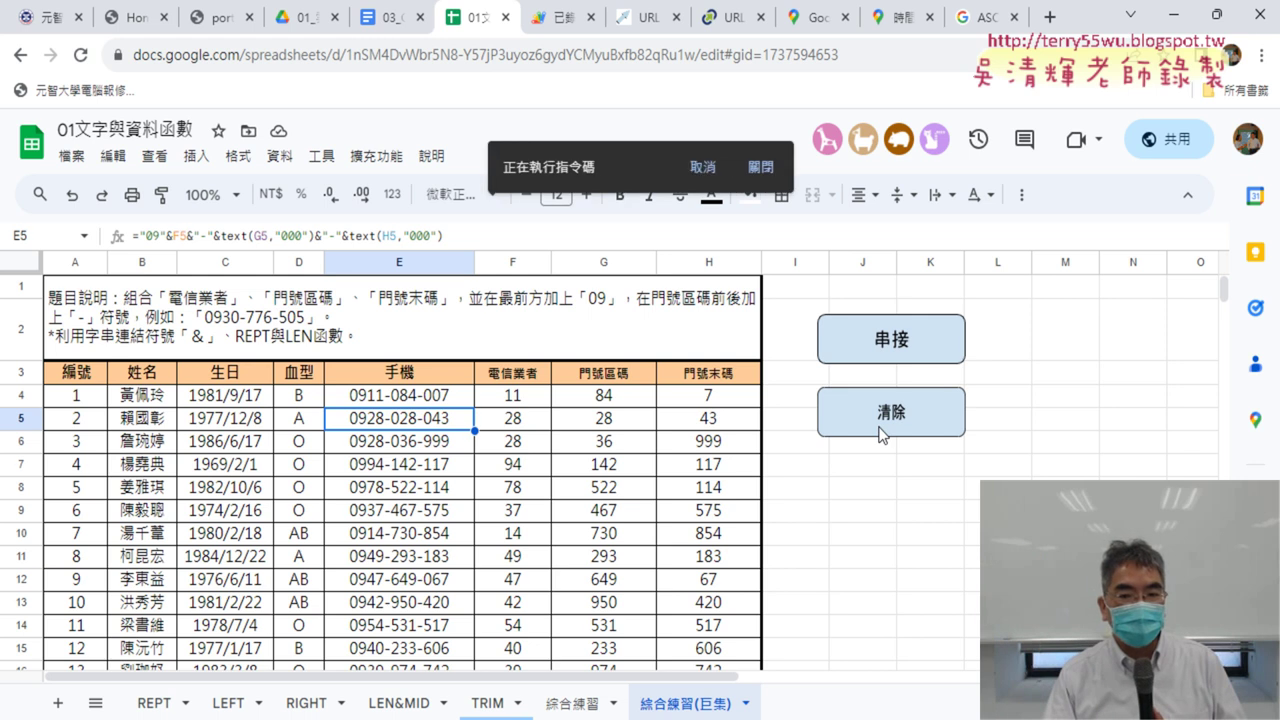
left_click(900, 355)
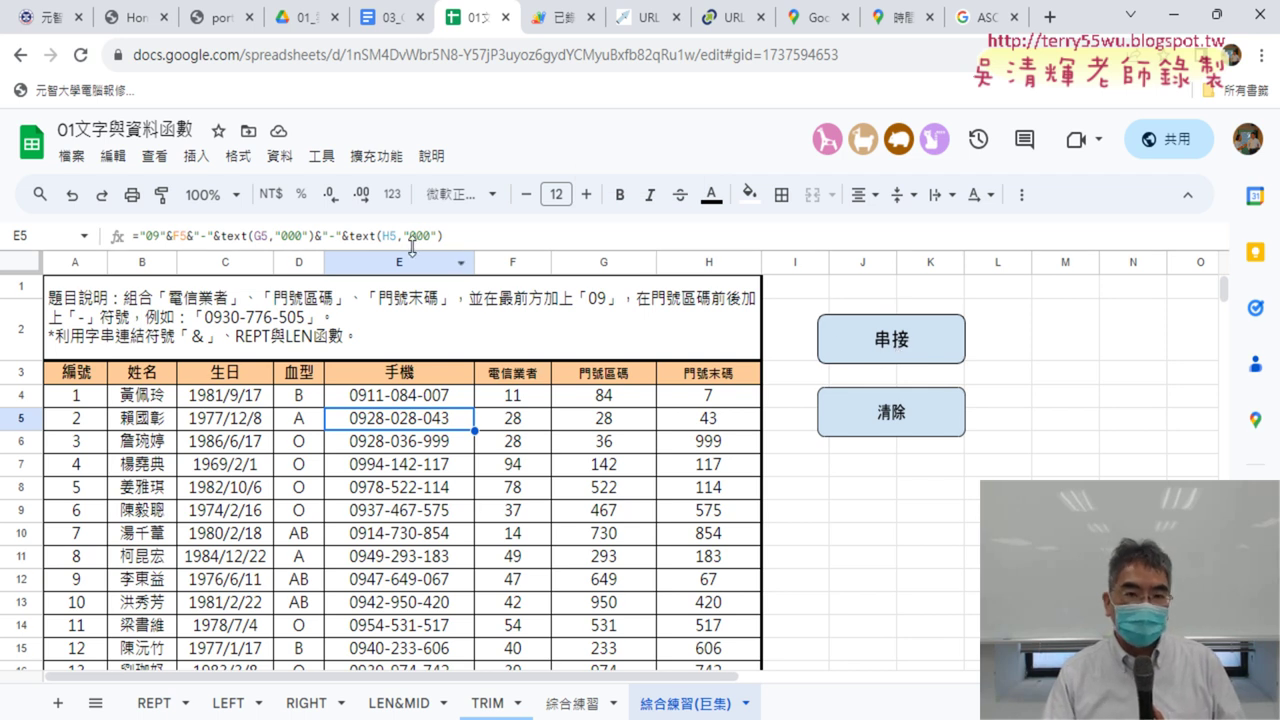
Insert a new drawing into the 綜合練習(巨集) sheet.
left_click(196, 157)
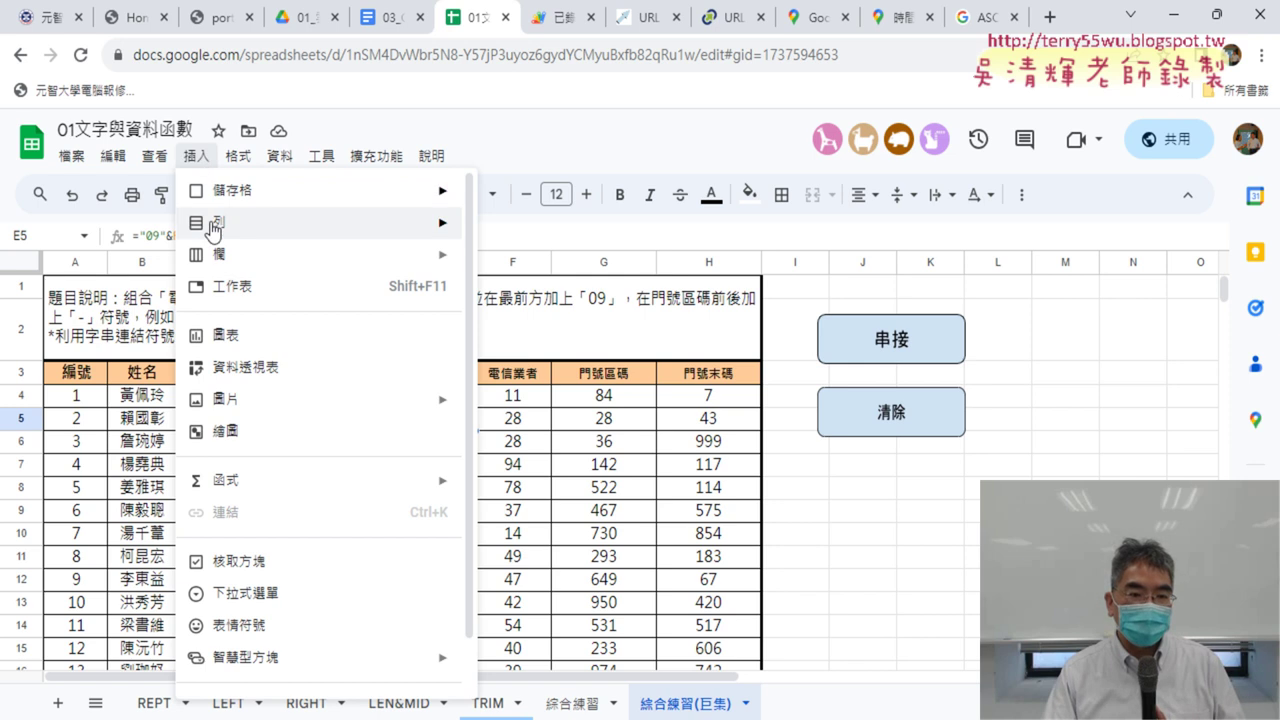
left_click(244, 444)
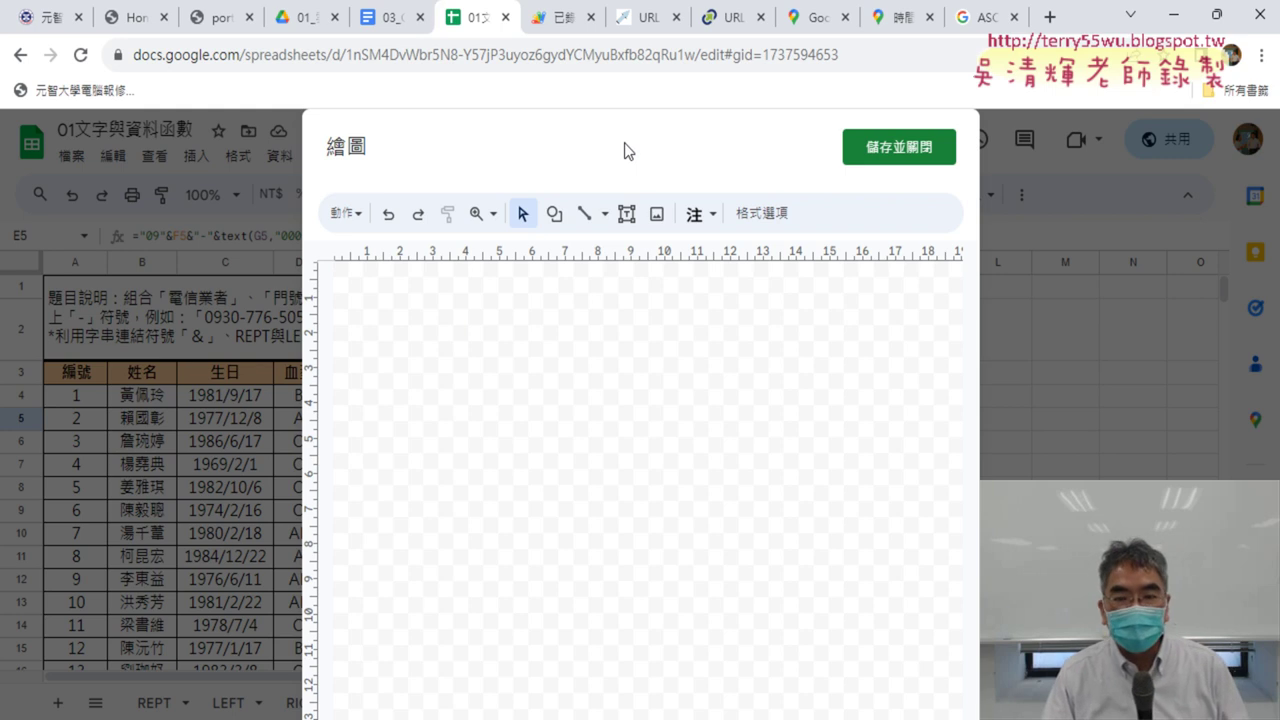
left_click(554, 215)
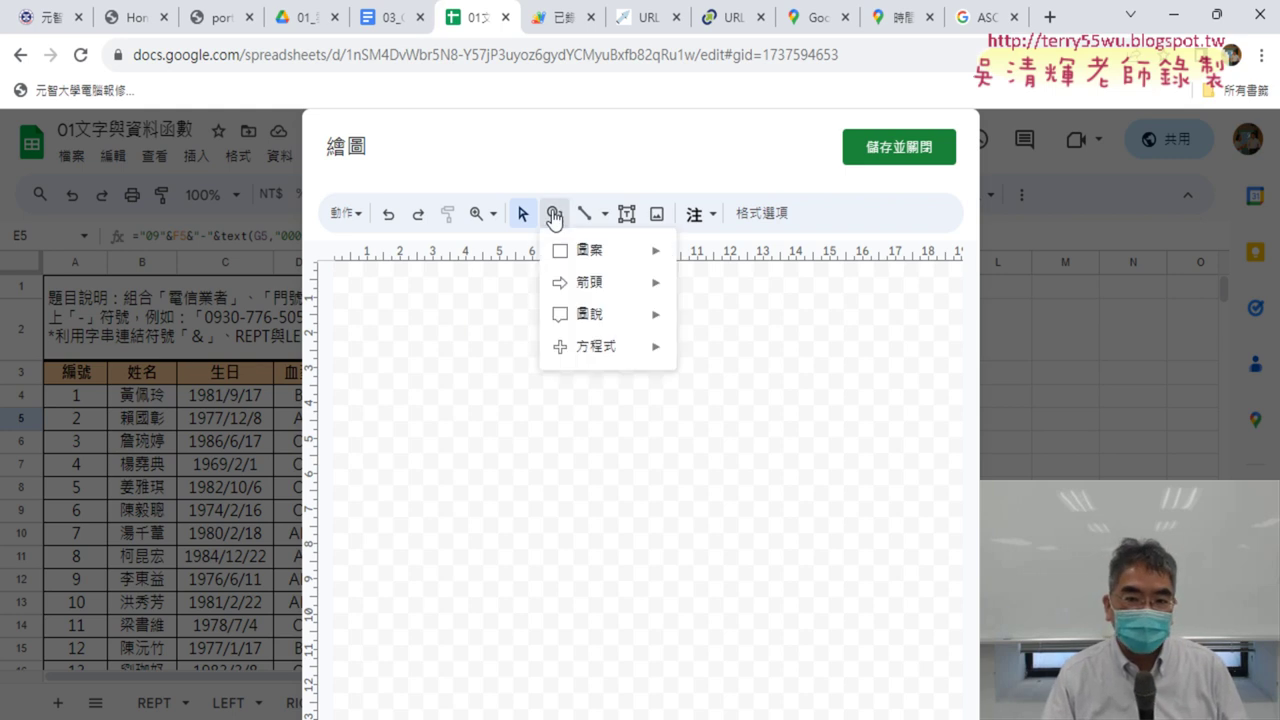
mouse_move(580, 251)
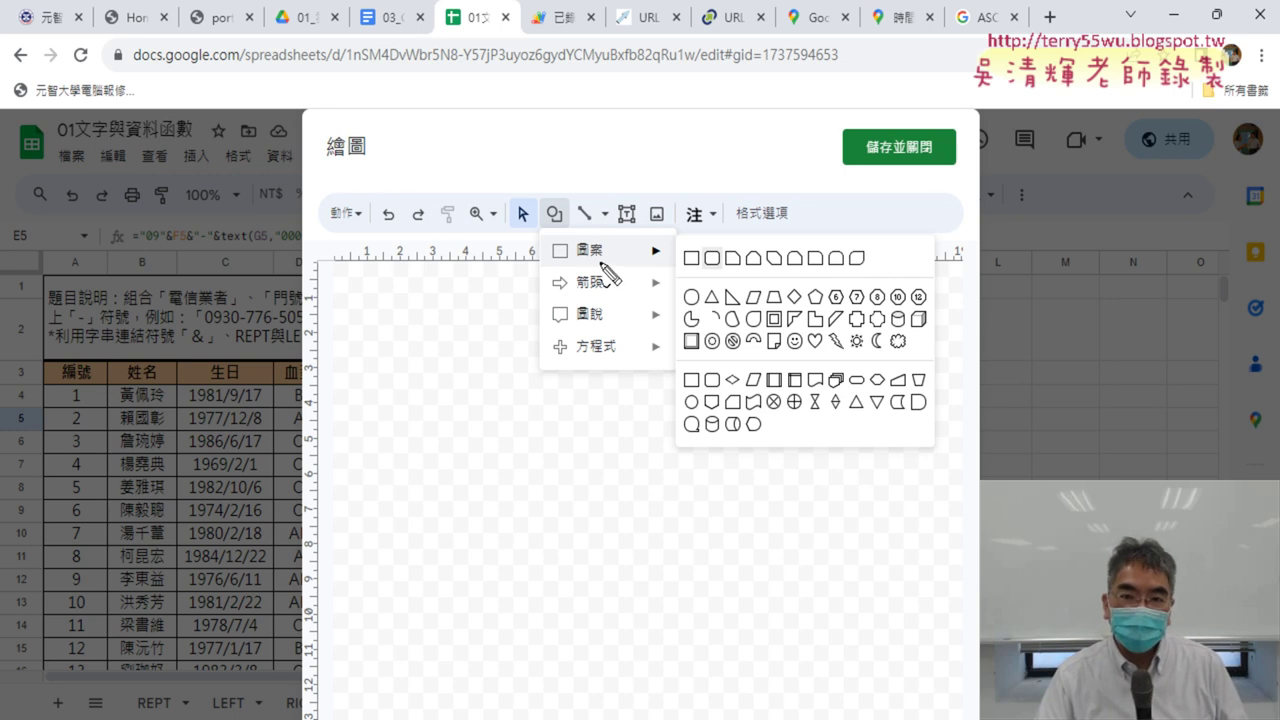
mouse_move(604, 268)
left_mouse_down()
mouse_move(568, 250)
mouse_move(603, 282)
left_mouse_up()
left_click_drag(723, 289, 726, 290)
key("Escape")
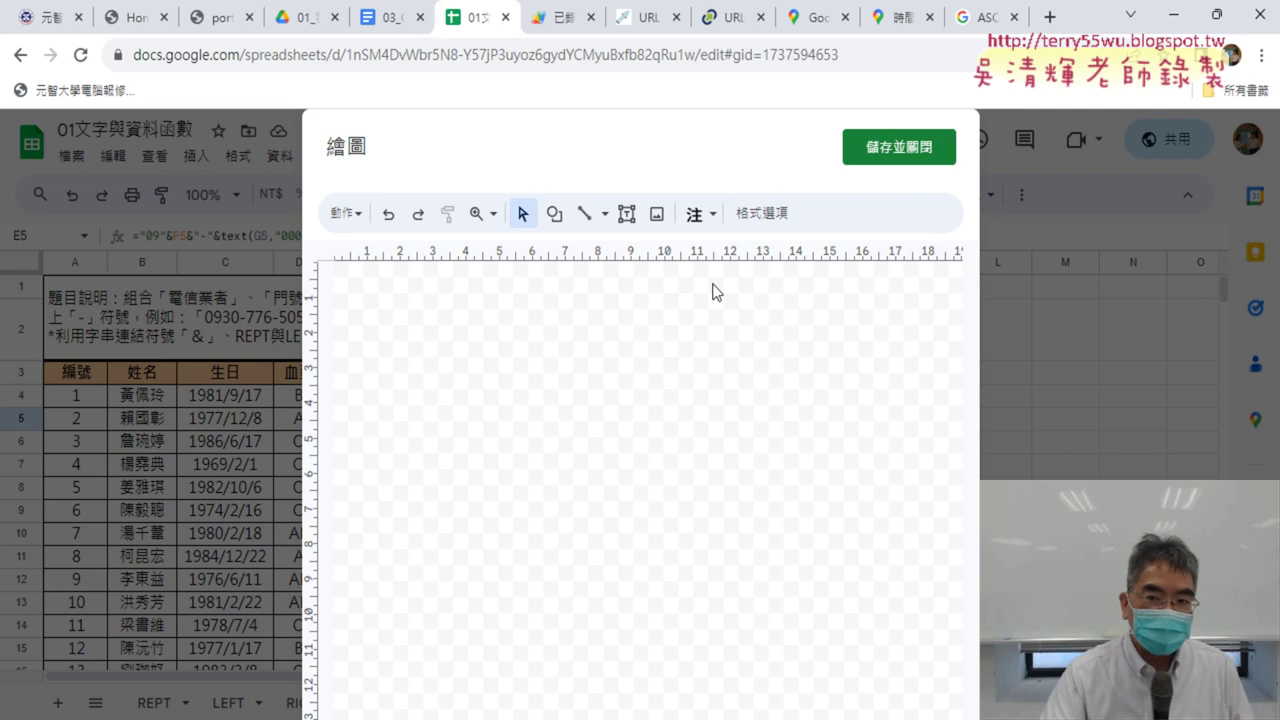
Draw a rounded rectangle about 6 ruler units wide on the drawing canvas and label it 串接.
left_click(554, 213)
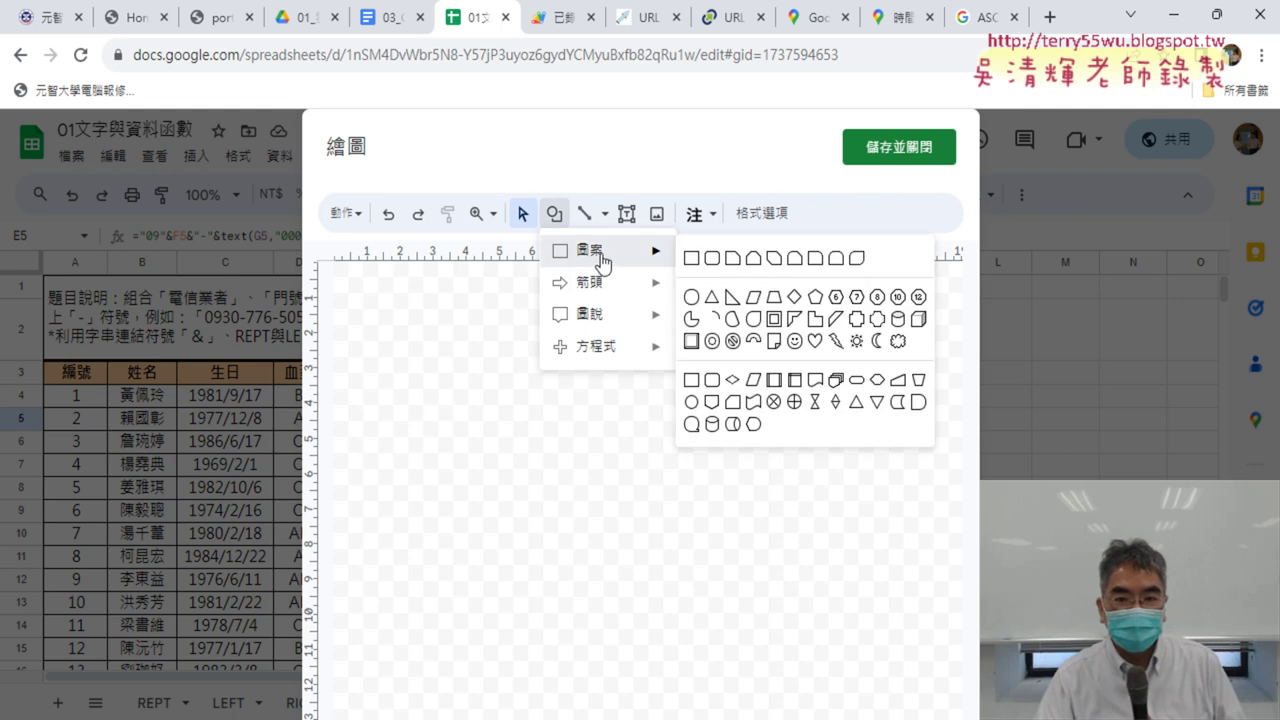
left_click(709, 272)
mouse_move(529, 357)
left_mouse_down()
mouse_move(677, 409)
mouse_move(735, 412)
left_mouse_up()
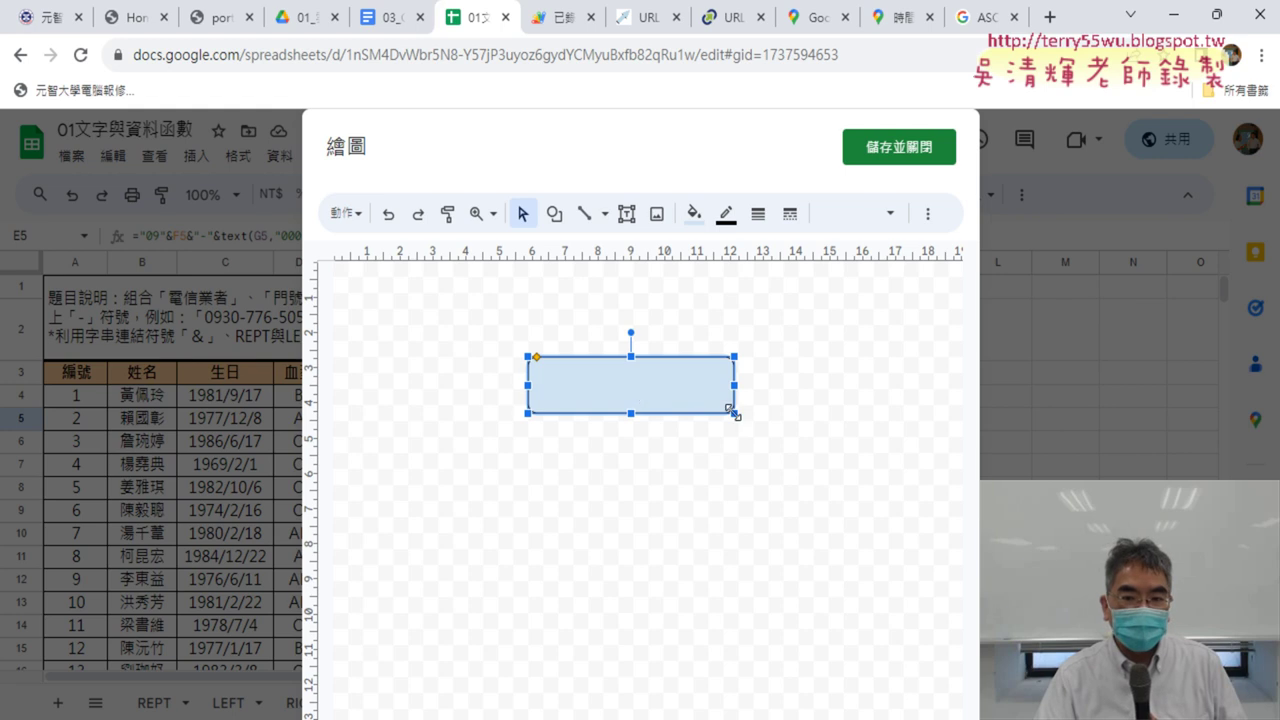
double_click(642, 390)
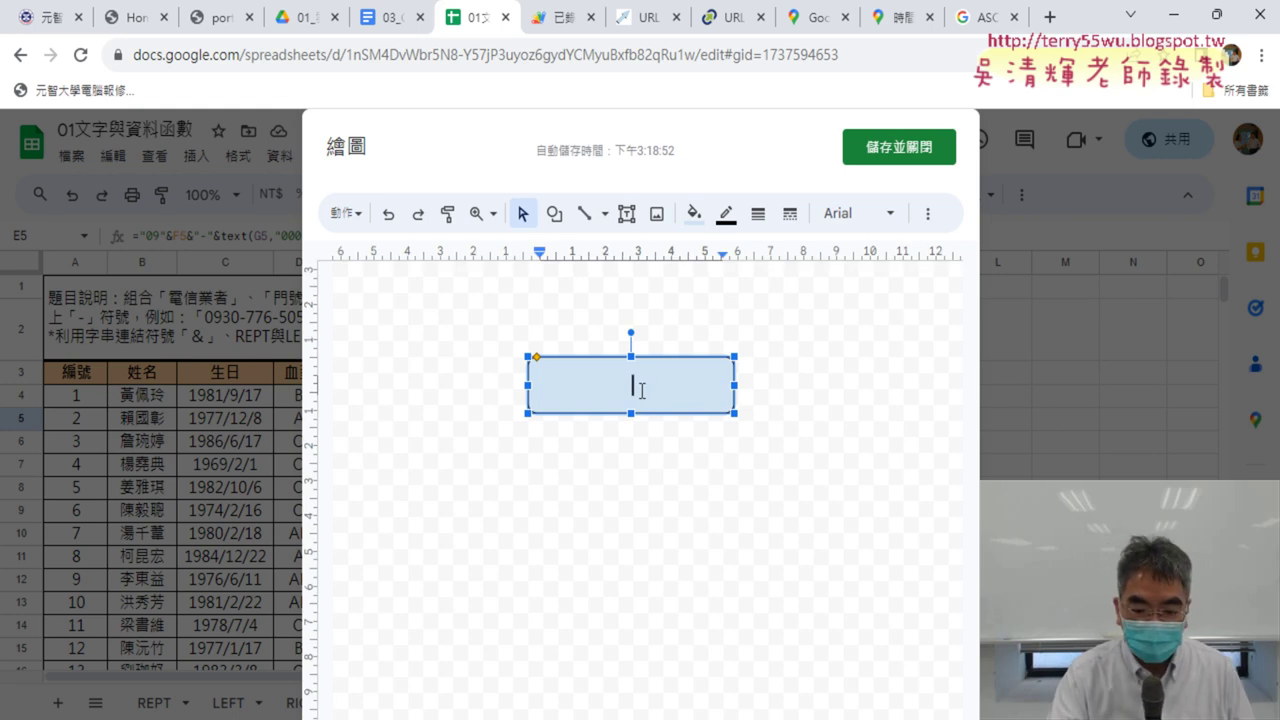
type("ㄠ")
type("ㄨㄢ")
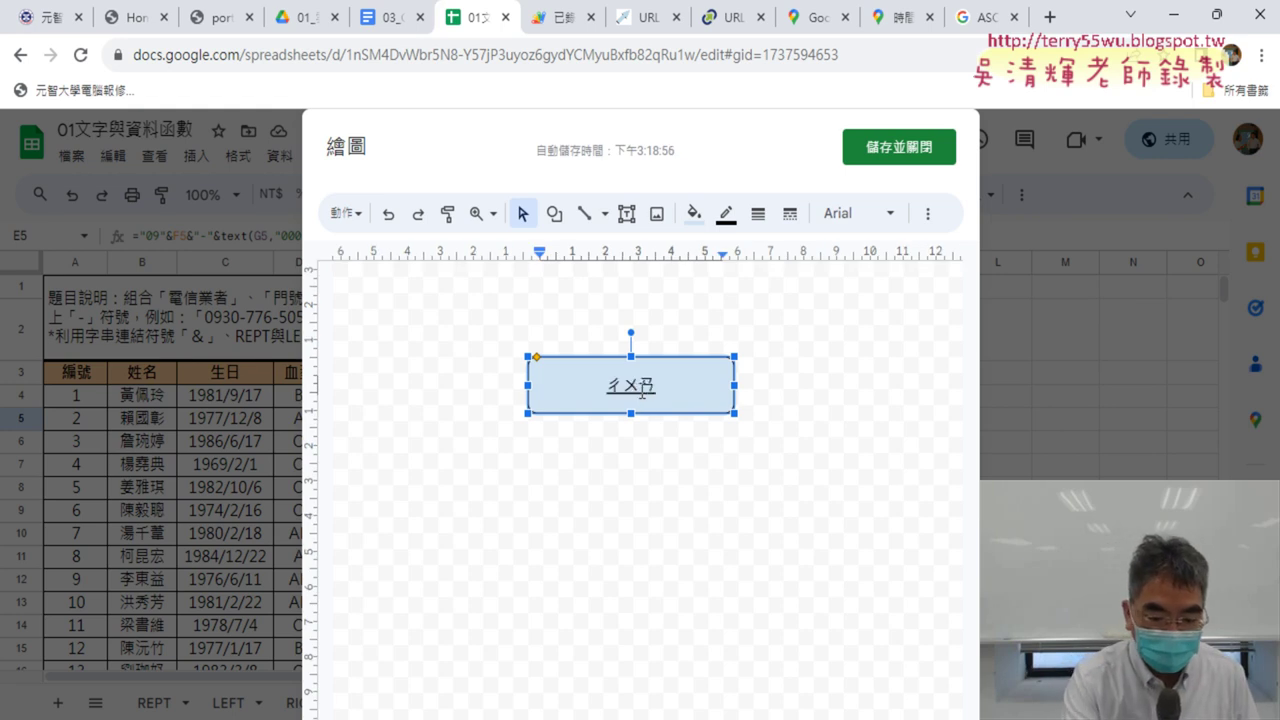
type("ˋㄐㄧㄝ")
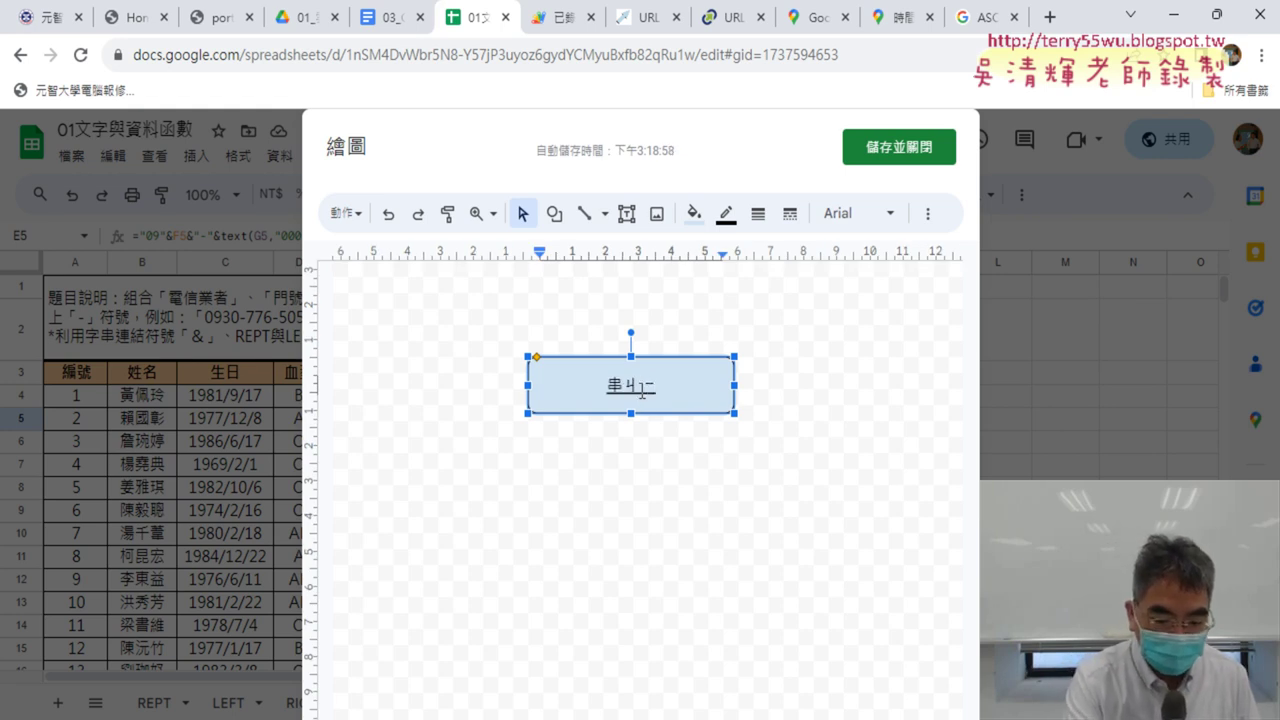
key("space")
key("Return")
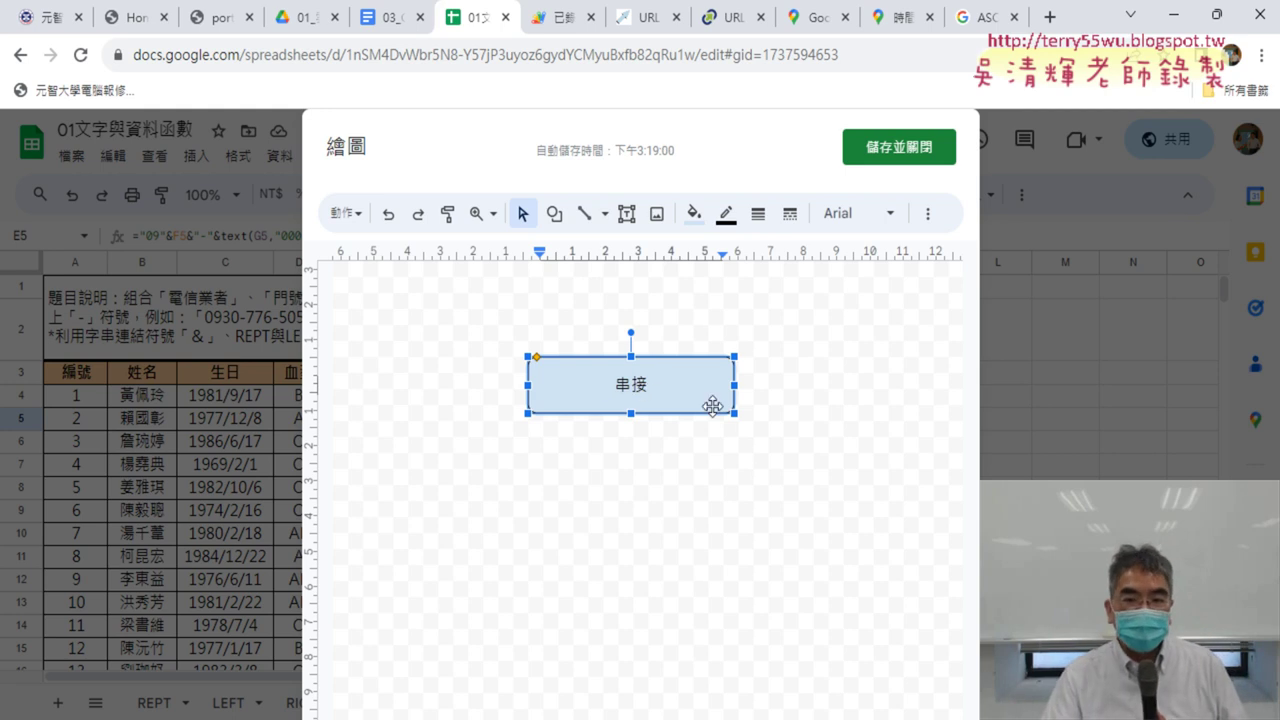
Fill the 串接 shape with solid yellow, then save the drawing and close the editor.
left_click(704, 218)
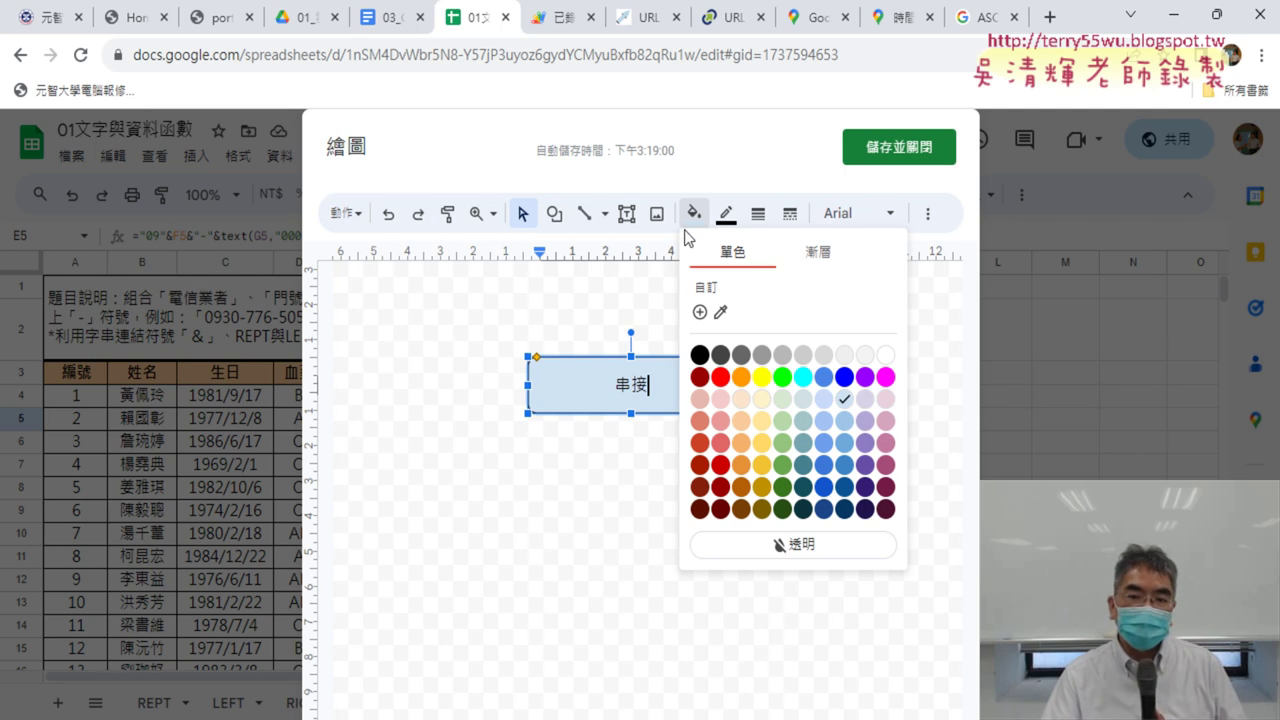
left_click(764, 378)
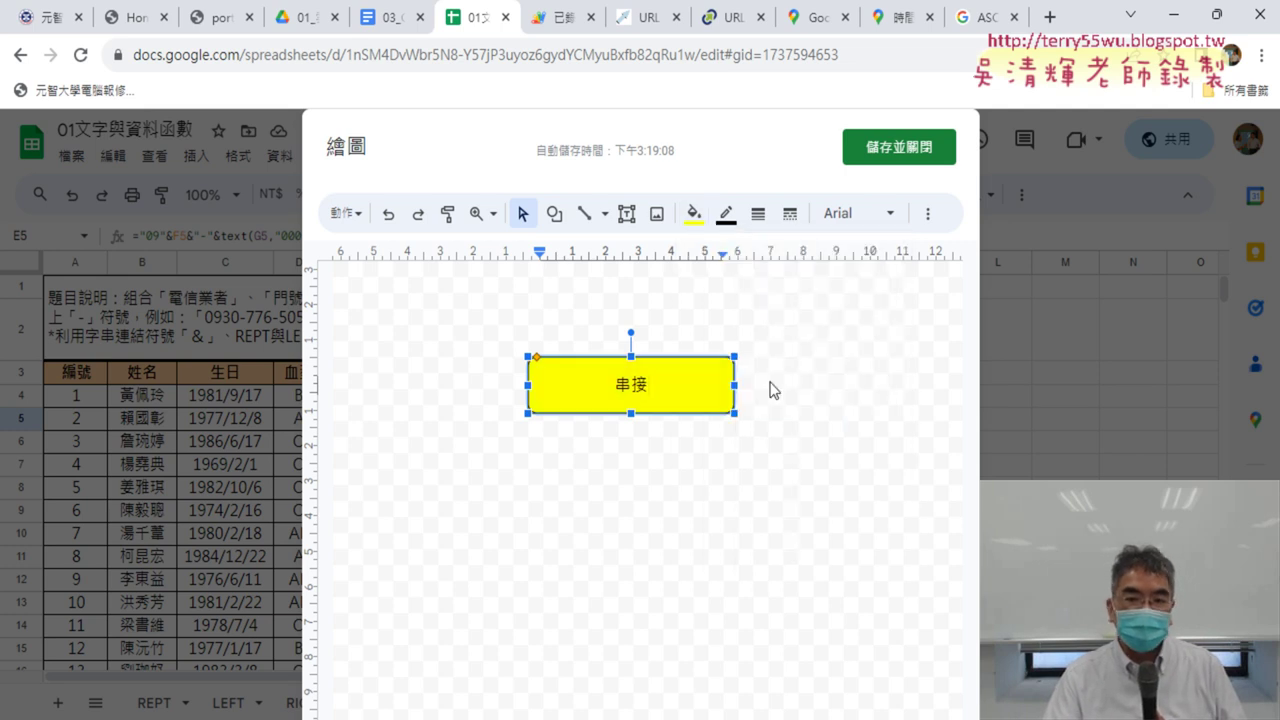
left_click_drag(667, 381, 660, 326)
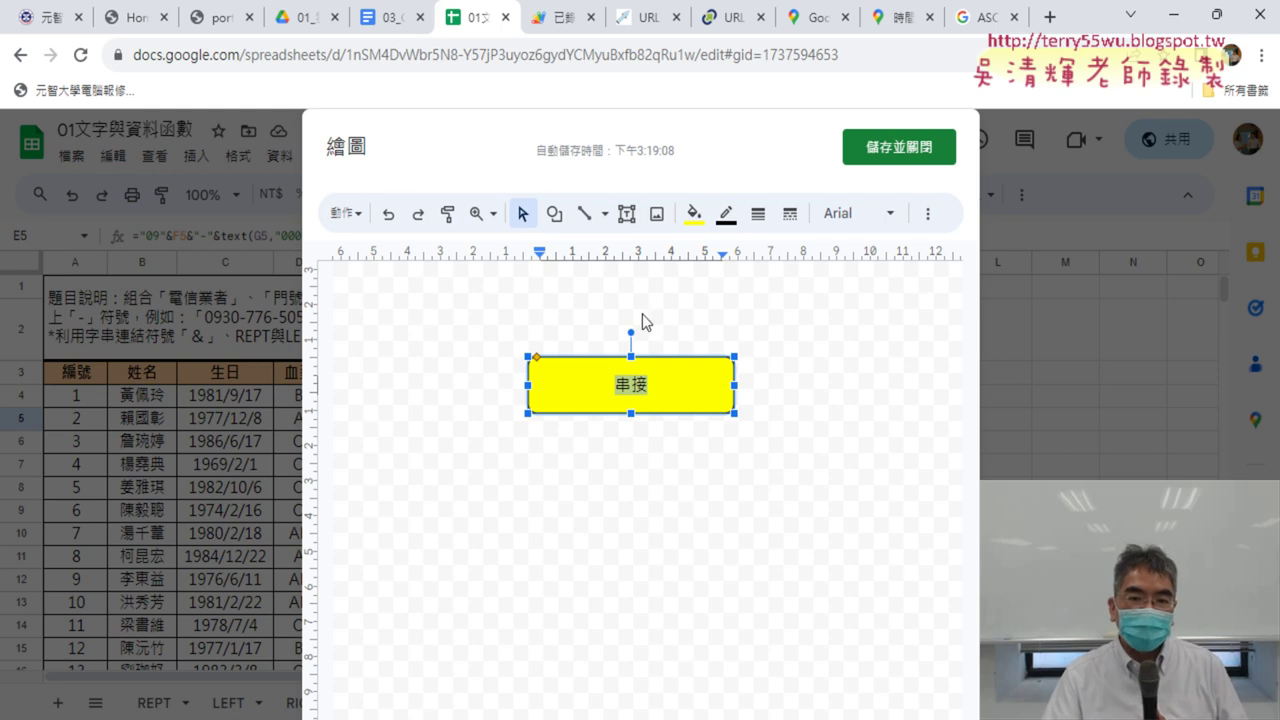
left_click(358, 216)
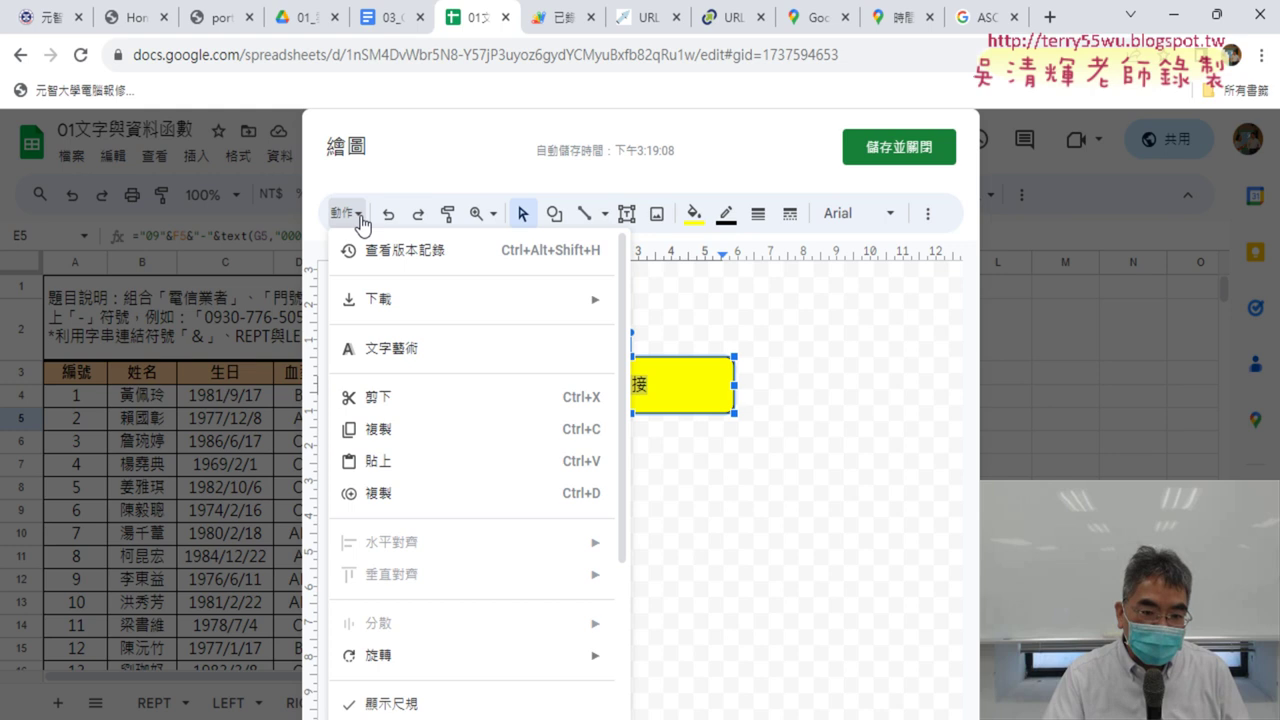
left_click(910, 157)
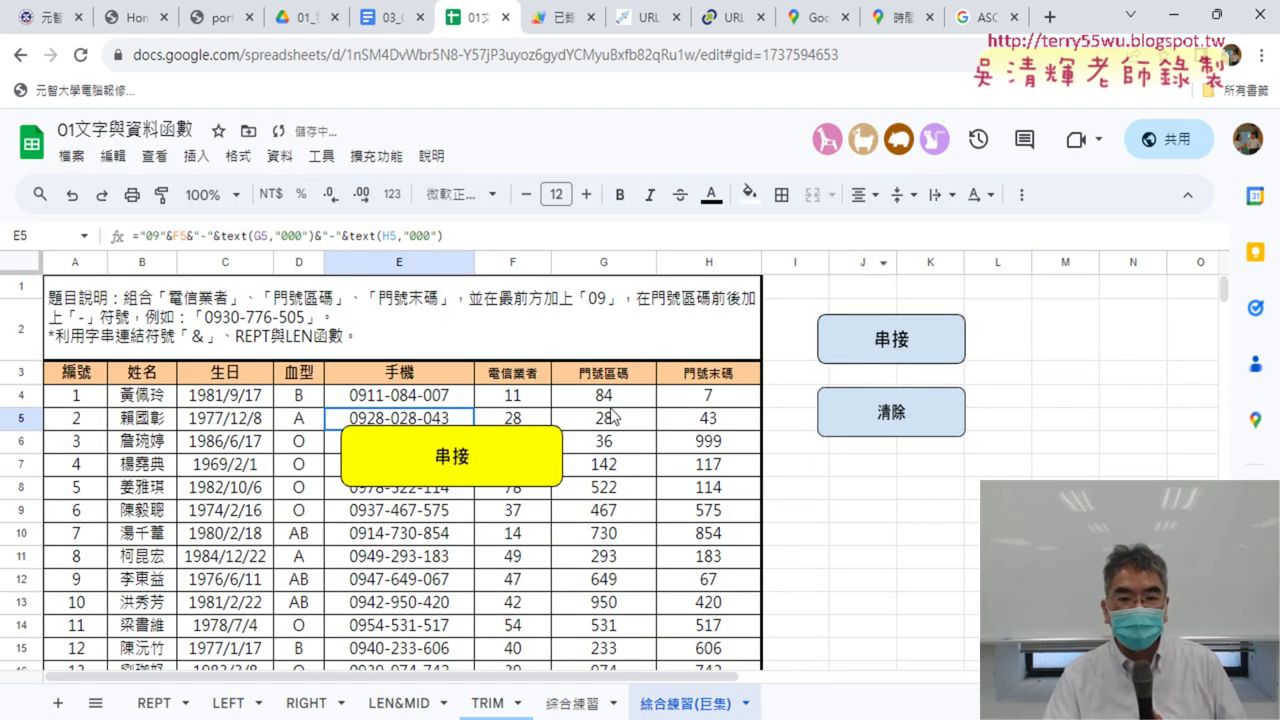
Move the yellow 串接 drawing below the blue 清除 button, aligning their left edges, and narrow it slightly.
left_click(494, 434)
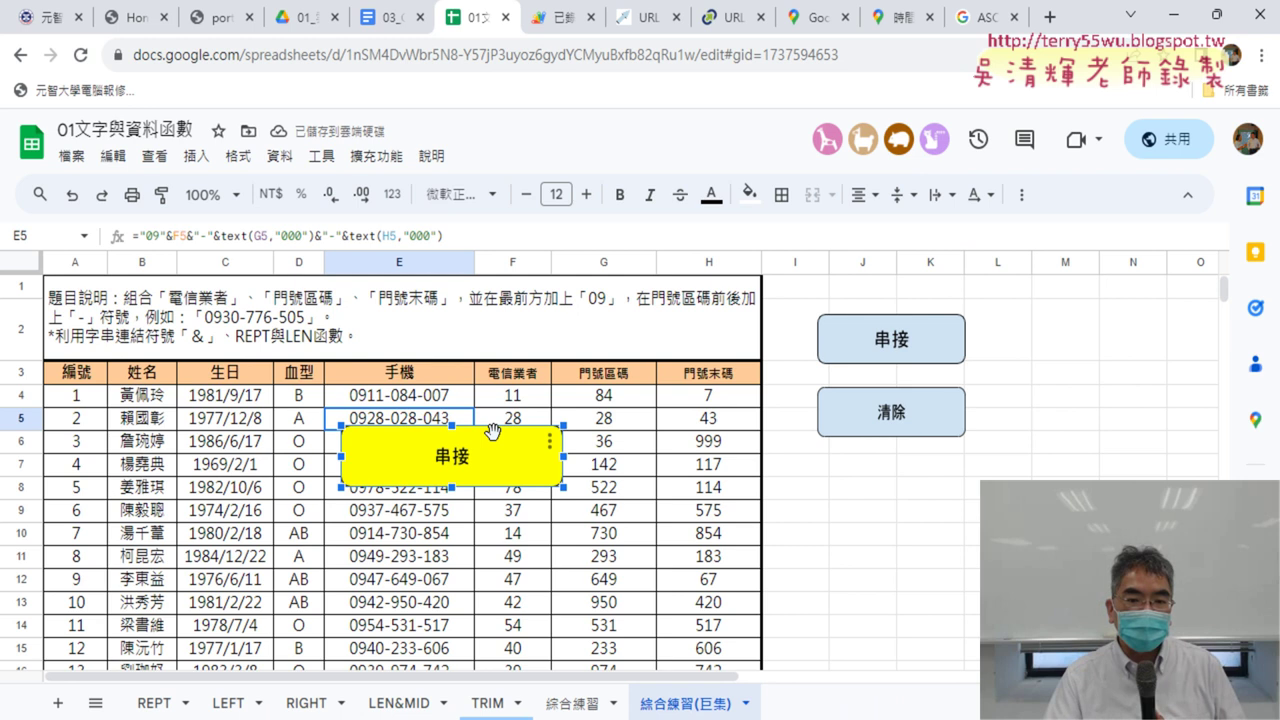
mouse_move(494, 434)
left_mouse_down()
mouse_move(898, 478)
mouse_move(969, 464)
left_mouse_up()
mouse_move(1040, 485)
left_mouse_down()
mouse_move(984, 485)
mouse_move(1016, 485)
left_mouse_up()
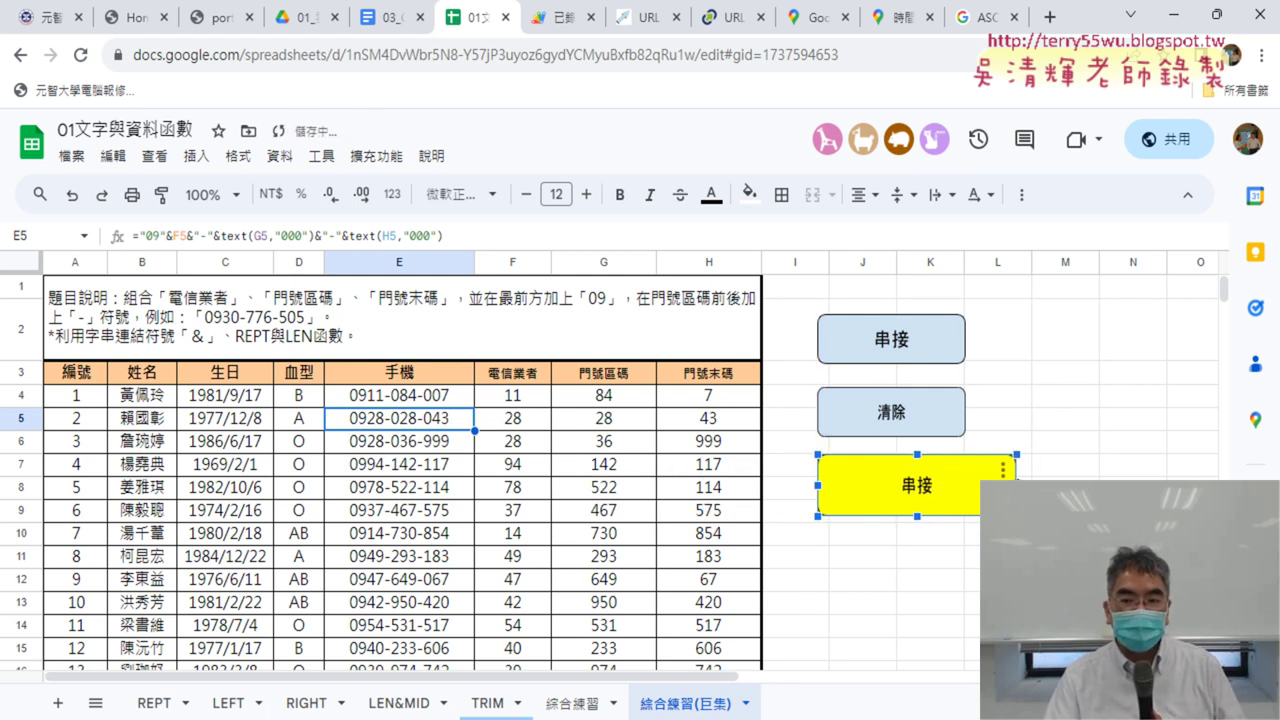
Insert another drawing and draw a rounded rectangle about 7 ruler units wide in it.
left_click(200, 157)
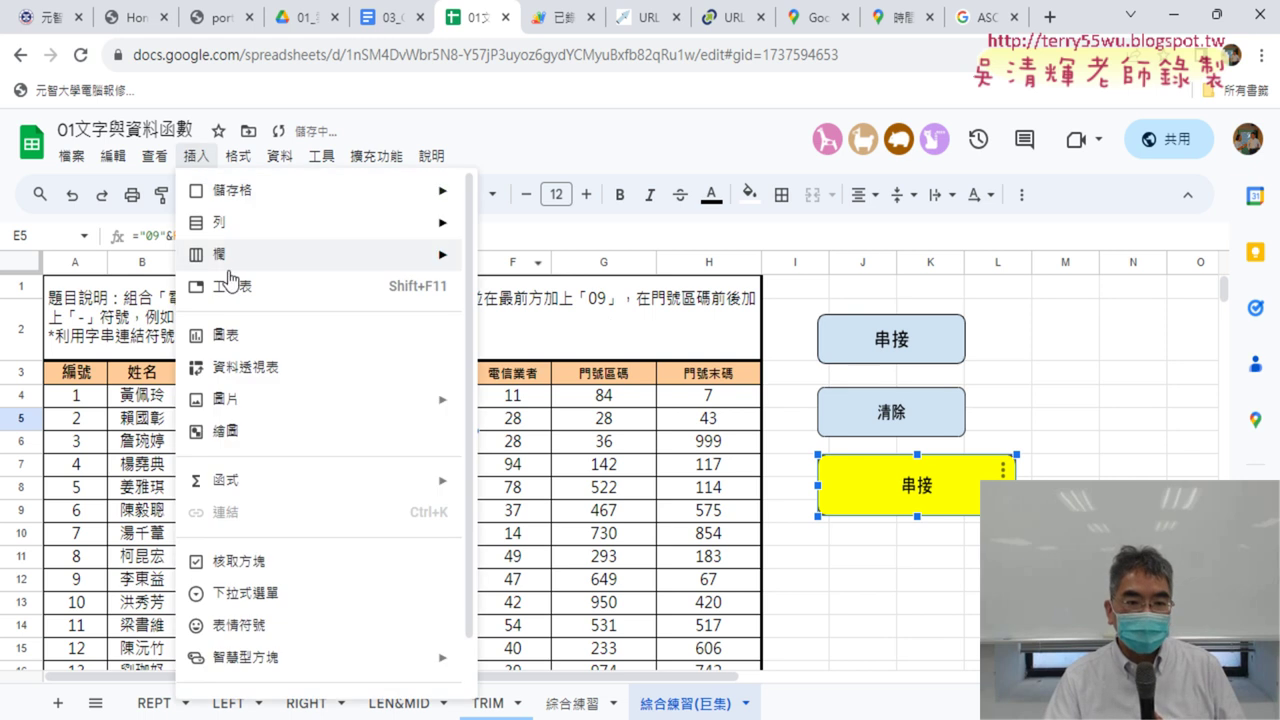
mouse_move(283, 405)
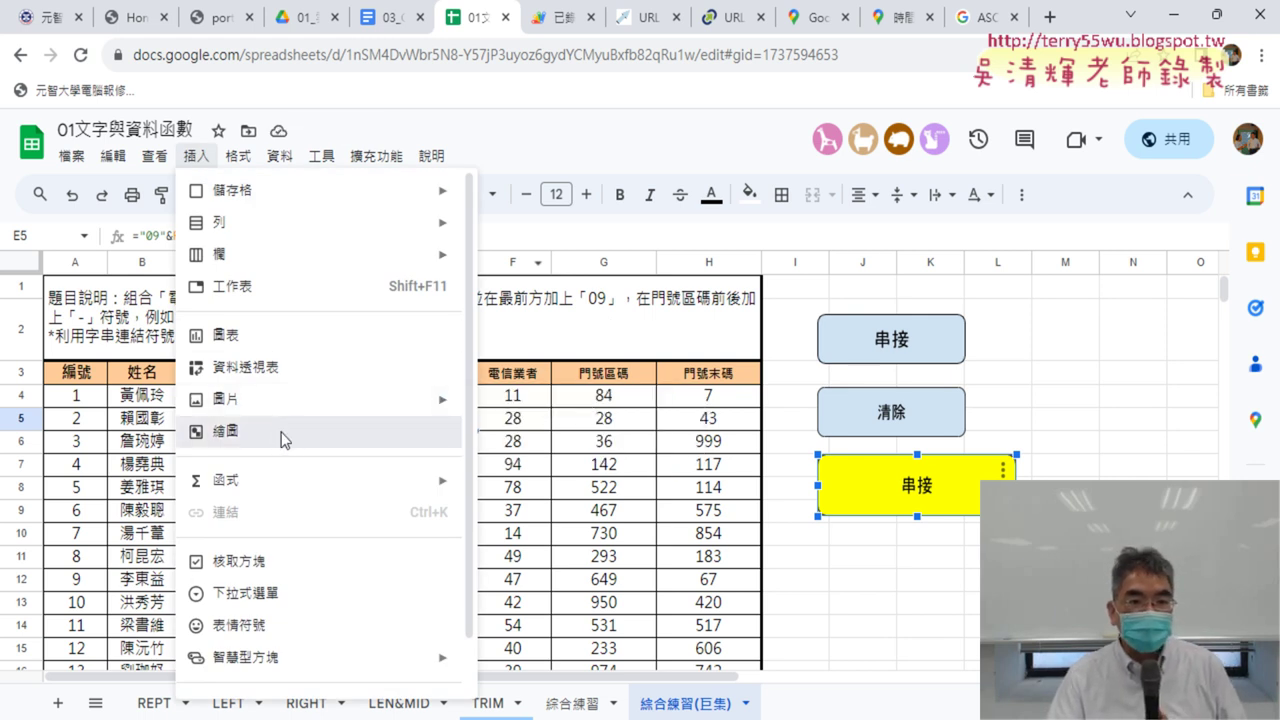
left_click(281, 432)
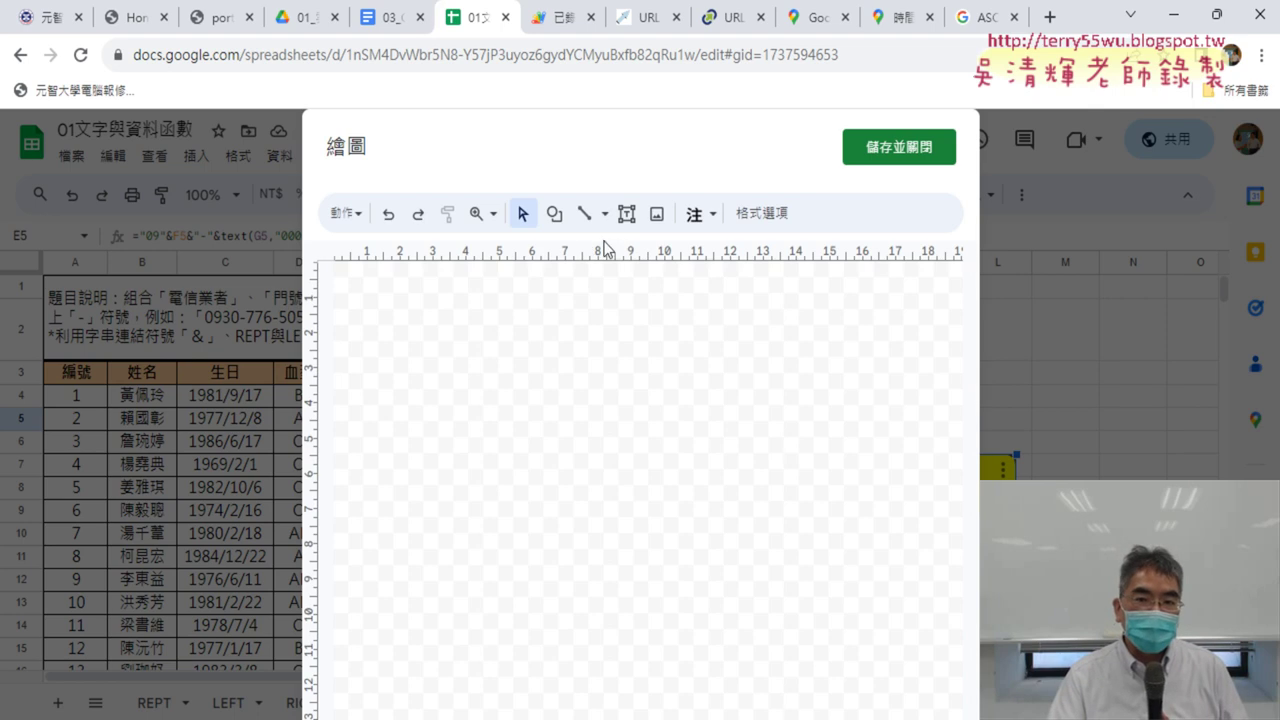
left_click(554, 214)
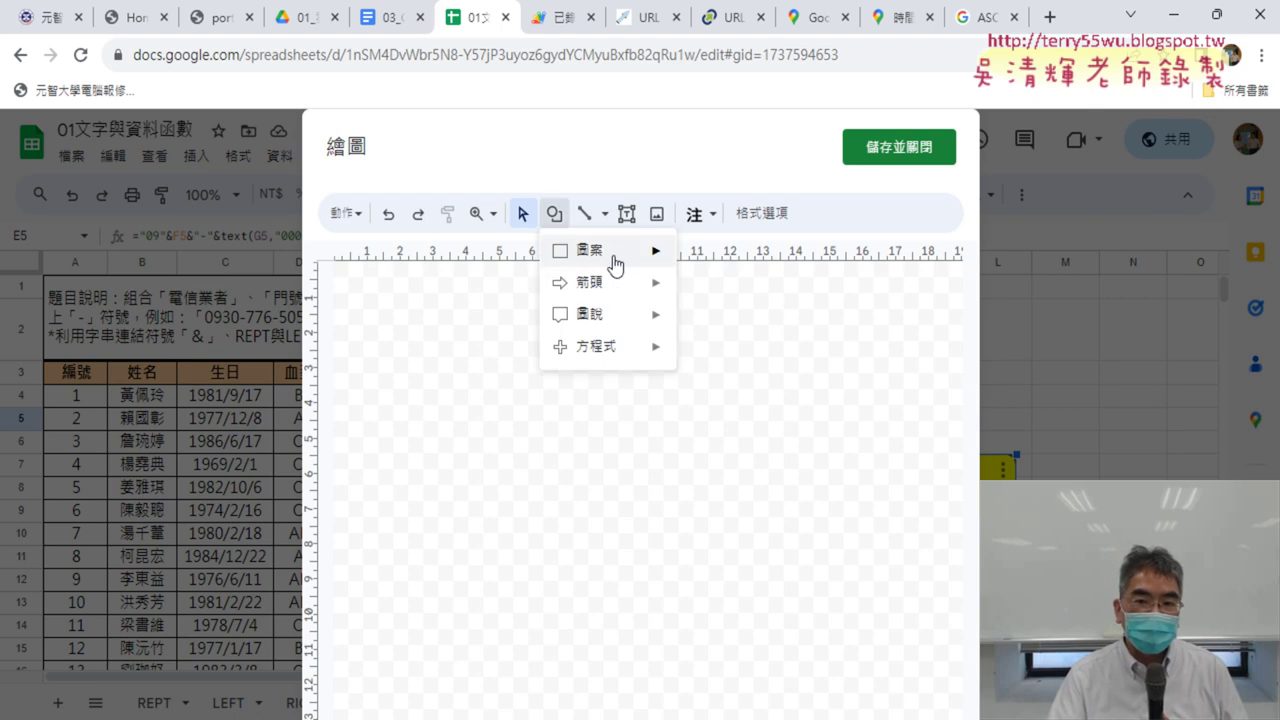
mouse_move(614, 262)
left_click(712, 260)
left_click_drag(509, 386, 746, 453)
Label the new rounded rectangle 清除 on a single line and leave the shape selected.
left_click(650, 428)
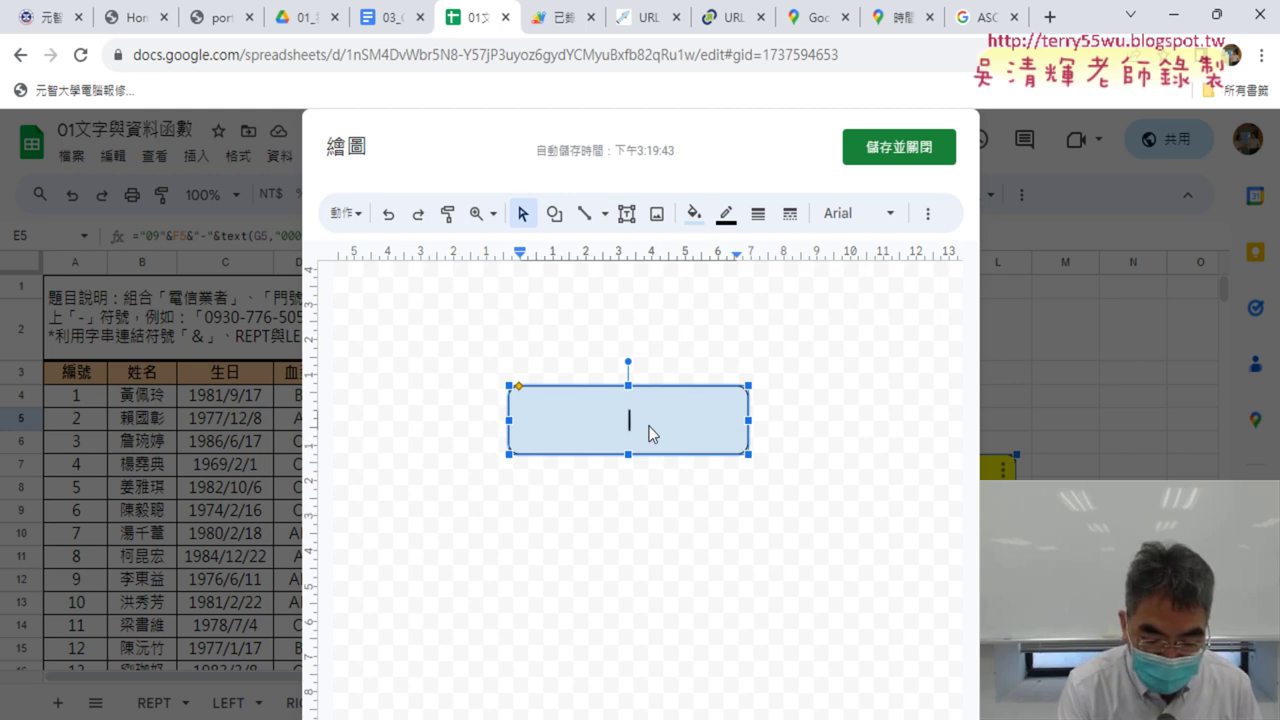
type("清")
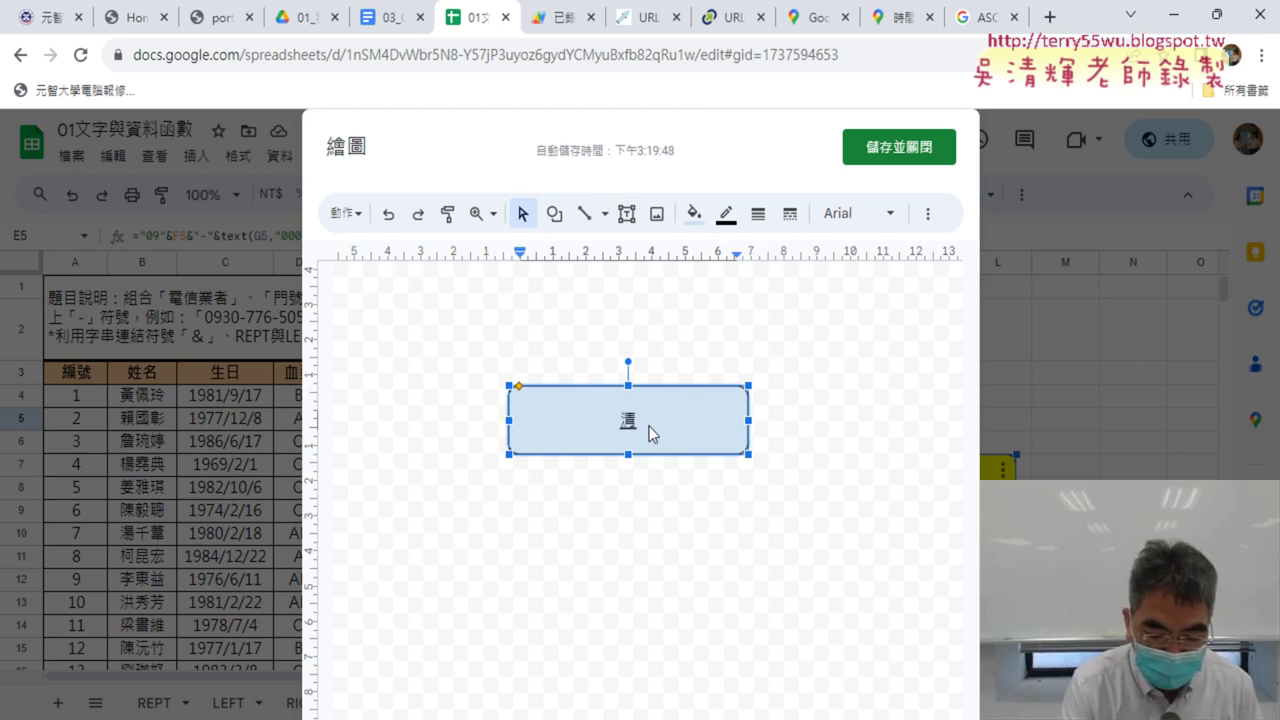
type("除")
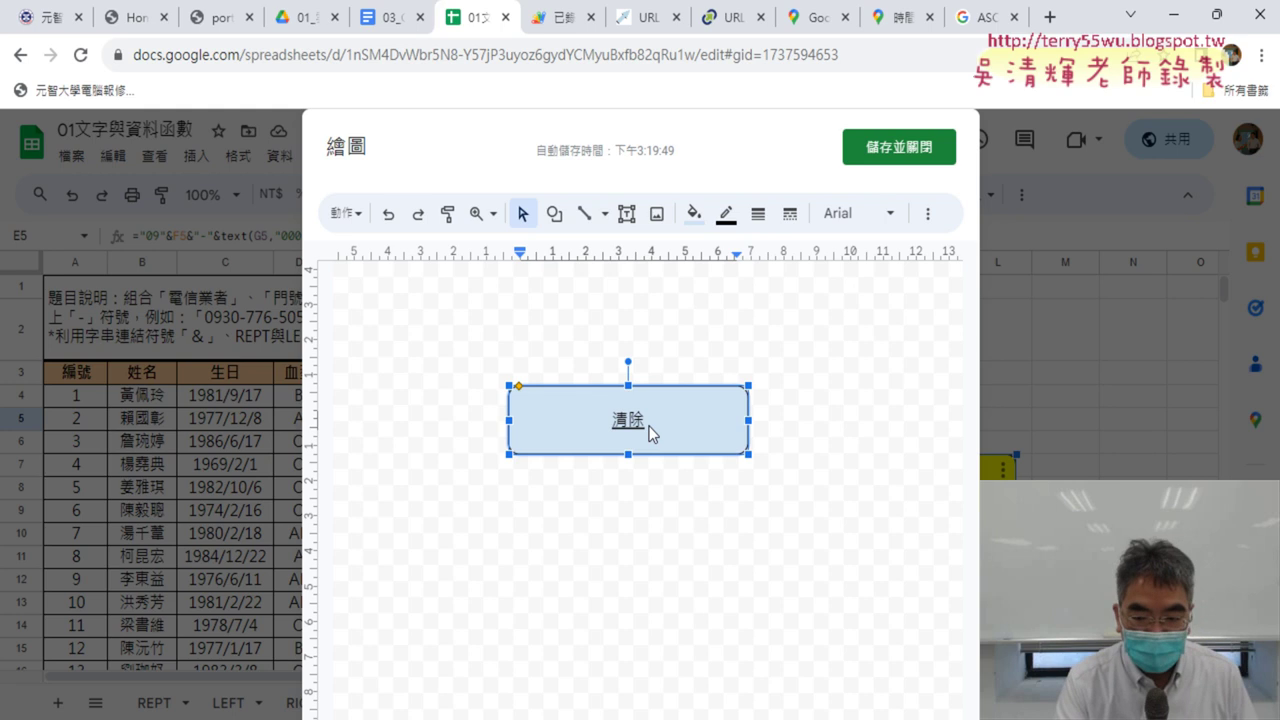
key("Return")
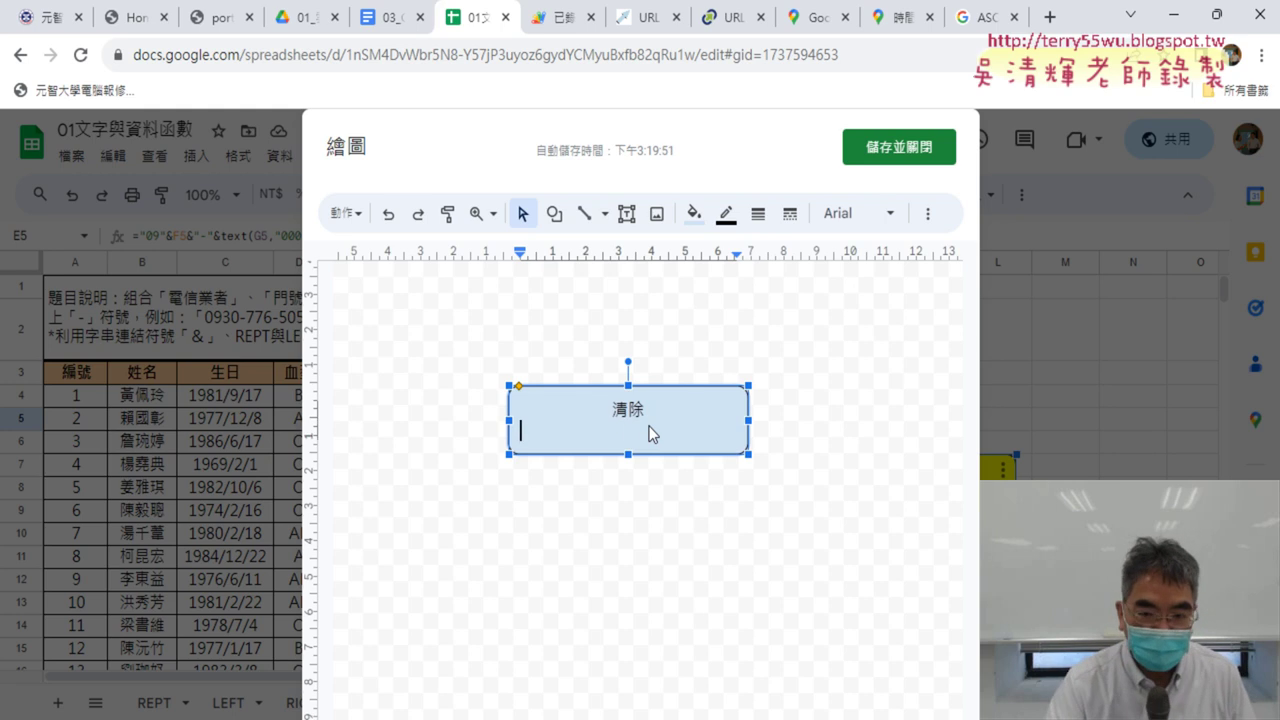
key("BackSpace")
left_click(846, 394)
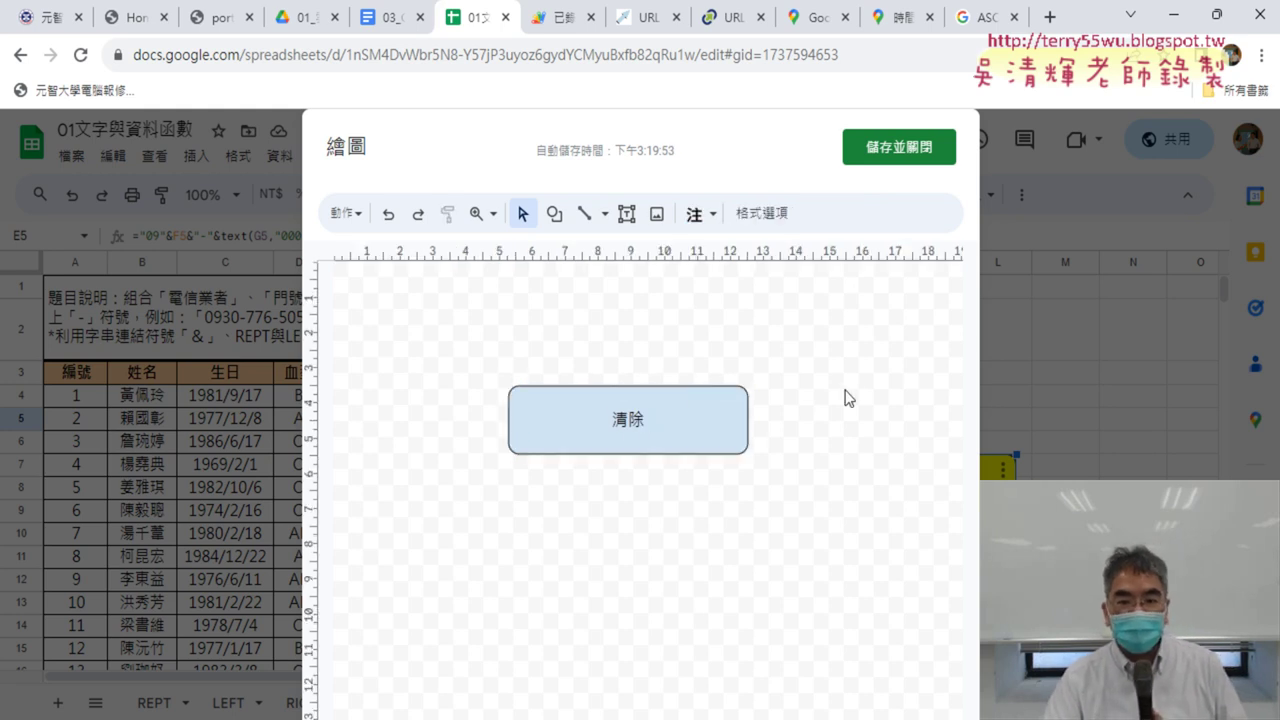
left_click(698, 401)
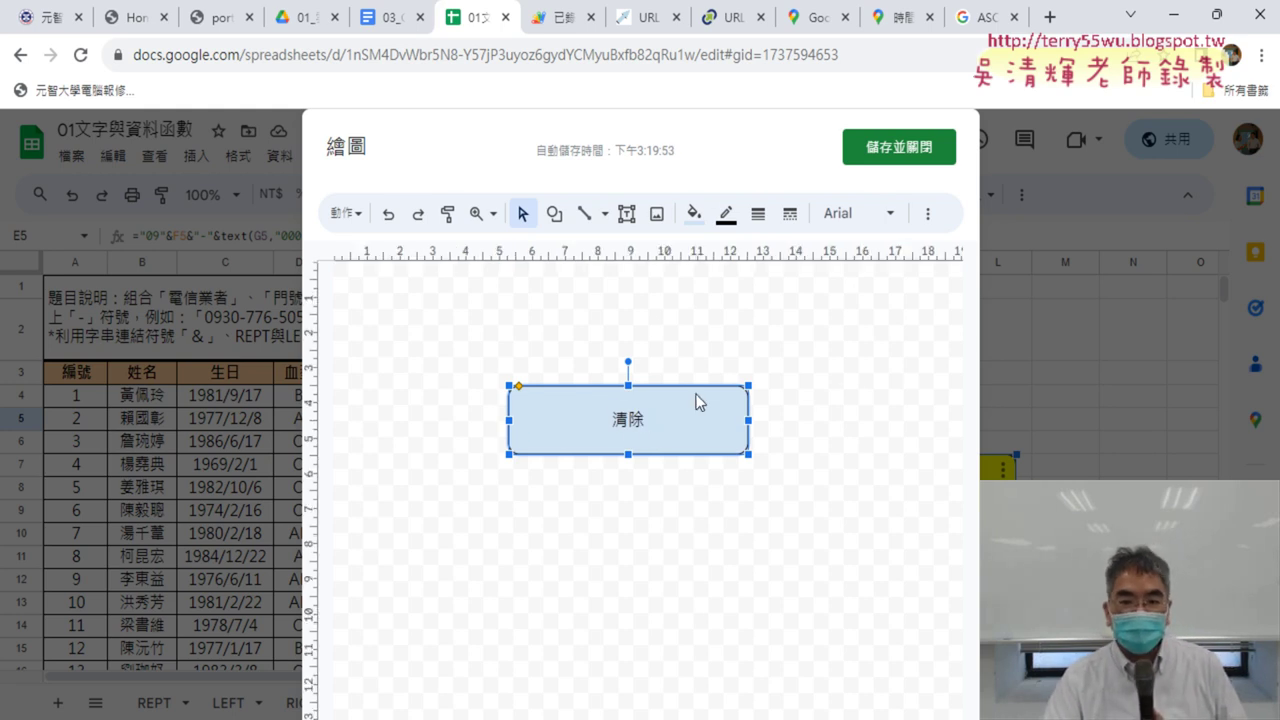
Try solid red and solid orange fills on the 清除 shape.
left_click(694, 214)
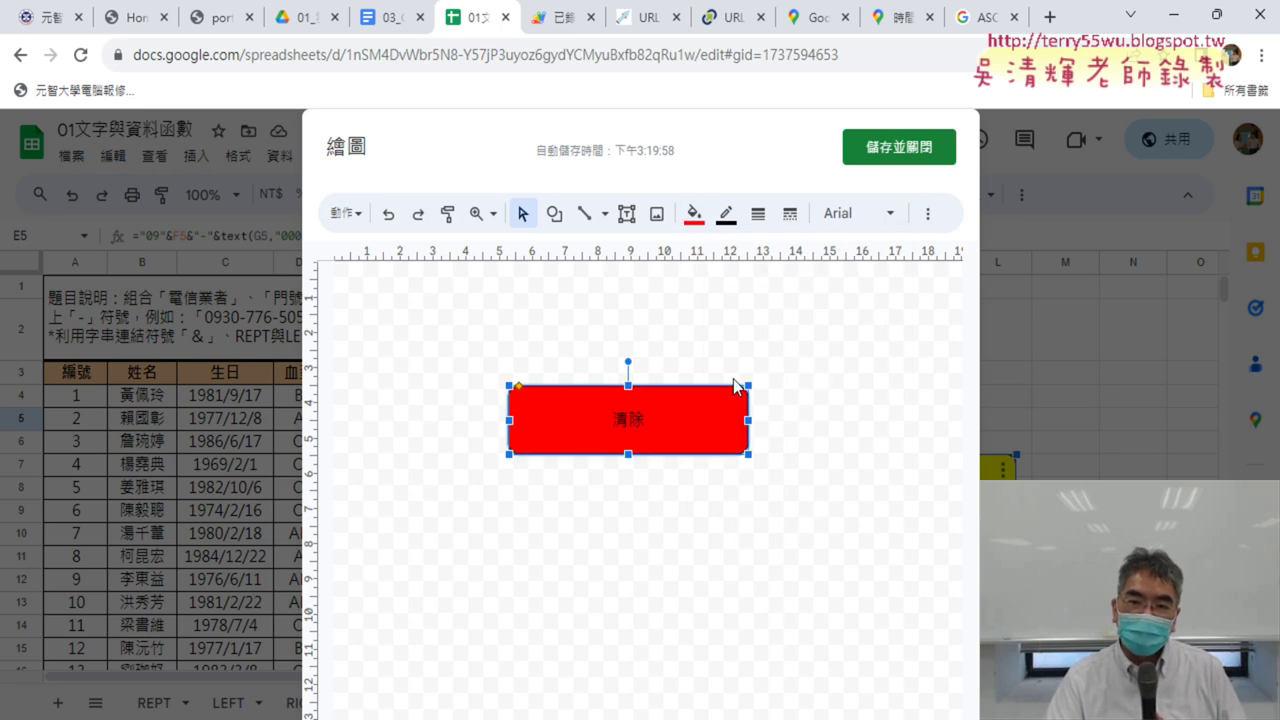
left_click(693, 213)
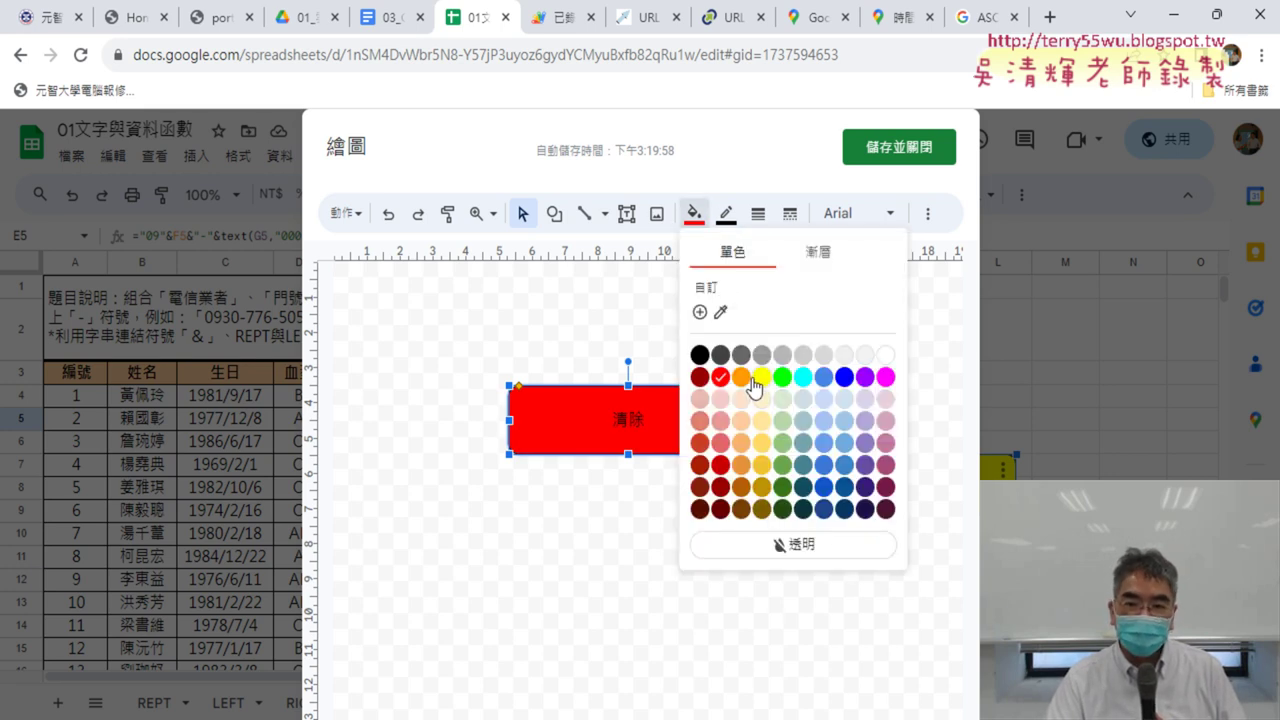
left_click(741, 377)
Try the light red and light orange radial gradient fills on the 清除 shape.
left_click(693, 213)
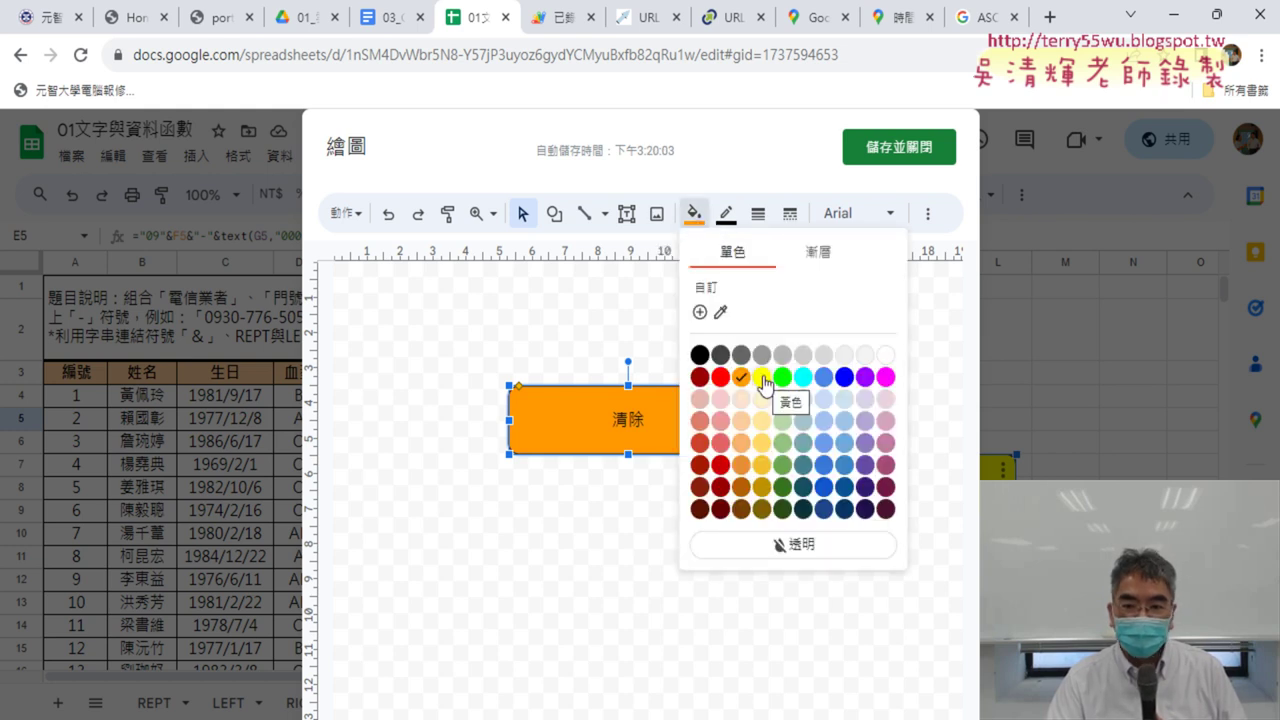
left_click(816, 255)
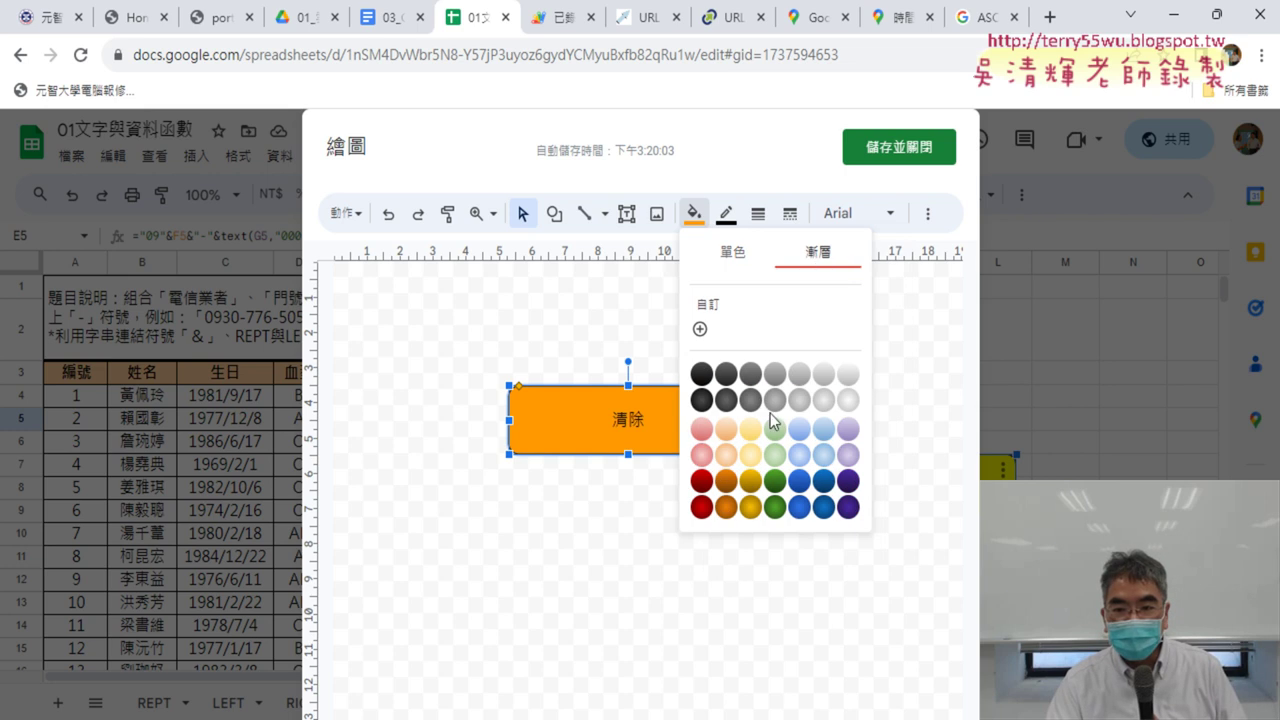
left_click(703, 455)
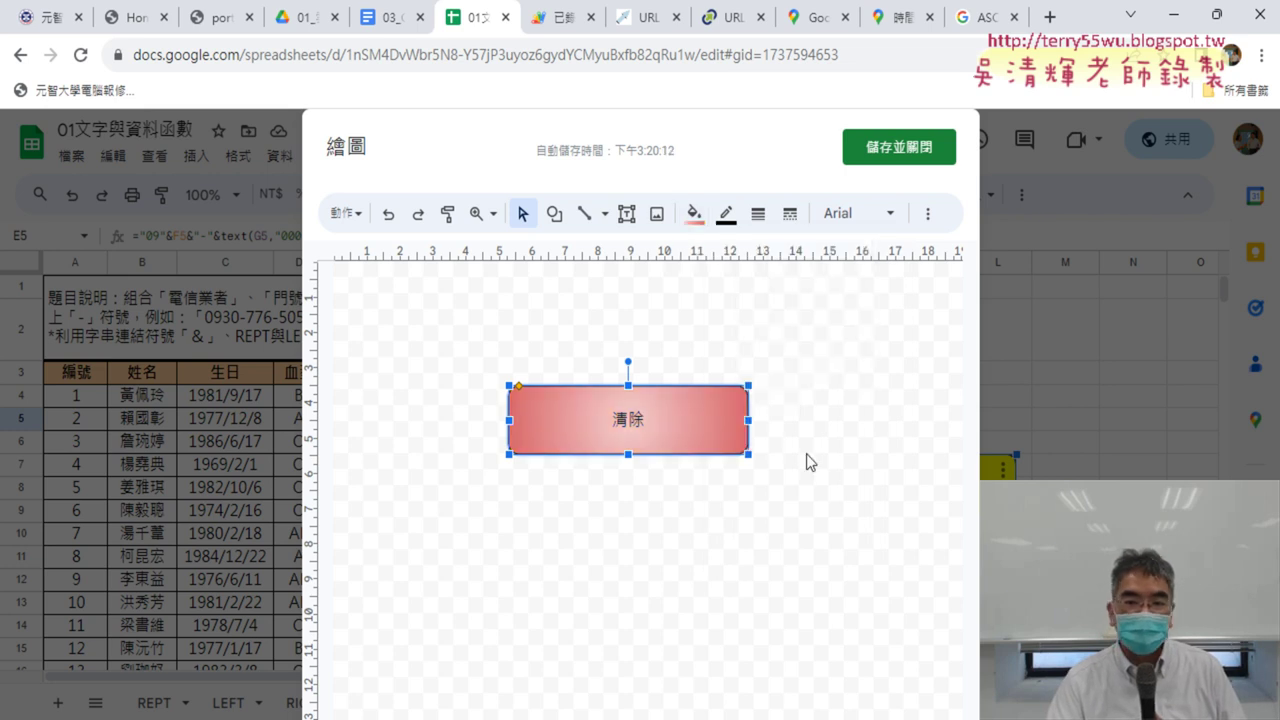
left_click(700, 218)
left_click(727, 457)
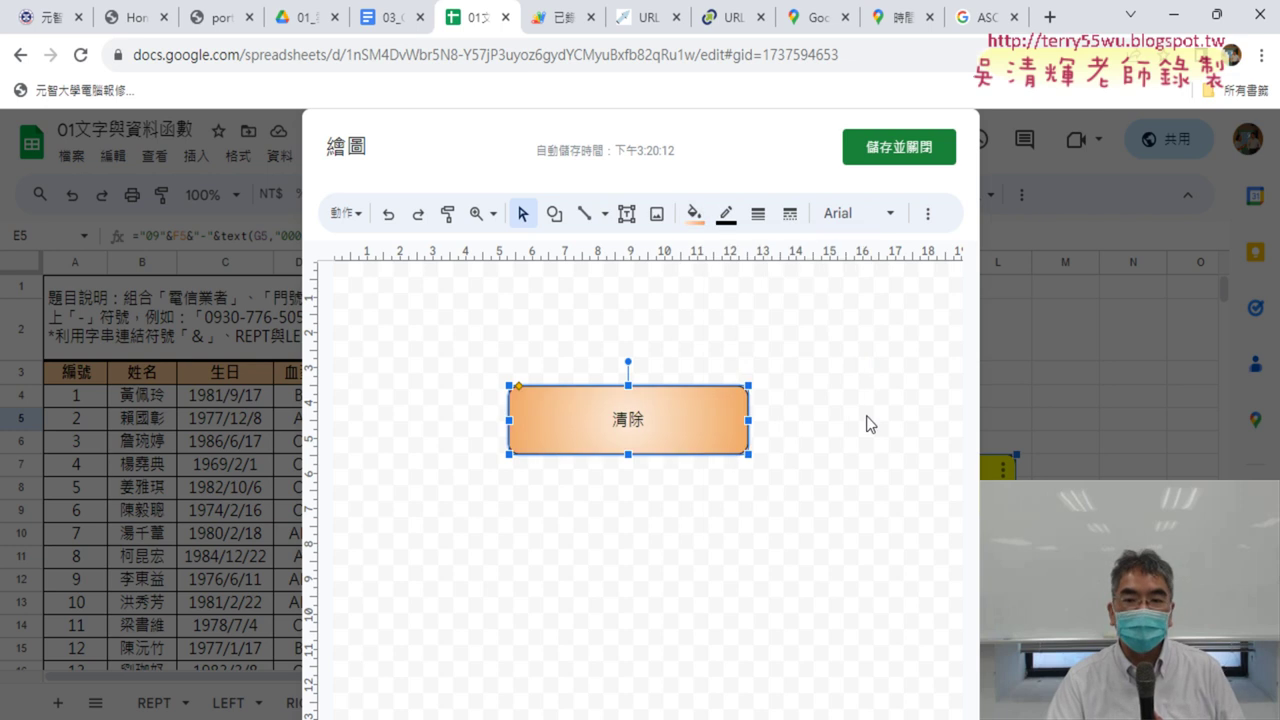
Fill the 清除 shape with the light red radial gradient, then save the drawing and close the editor.
left_click(698, 220)
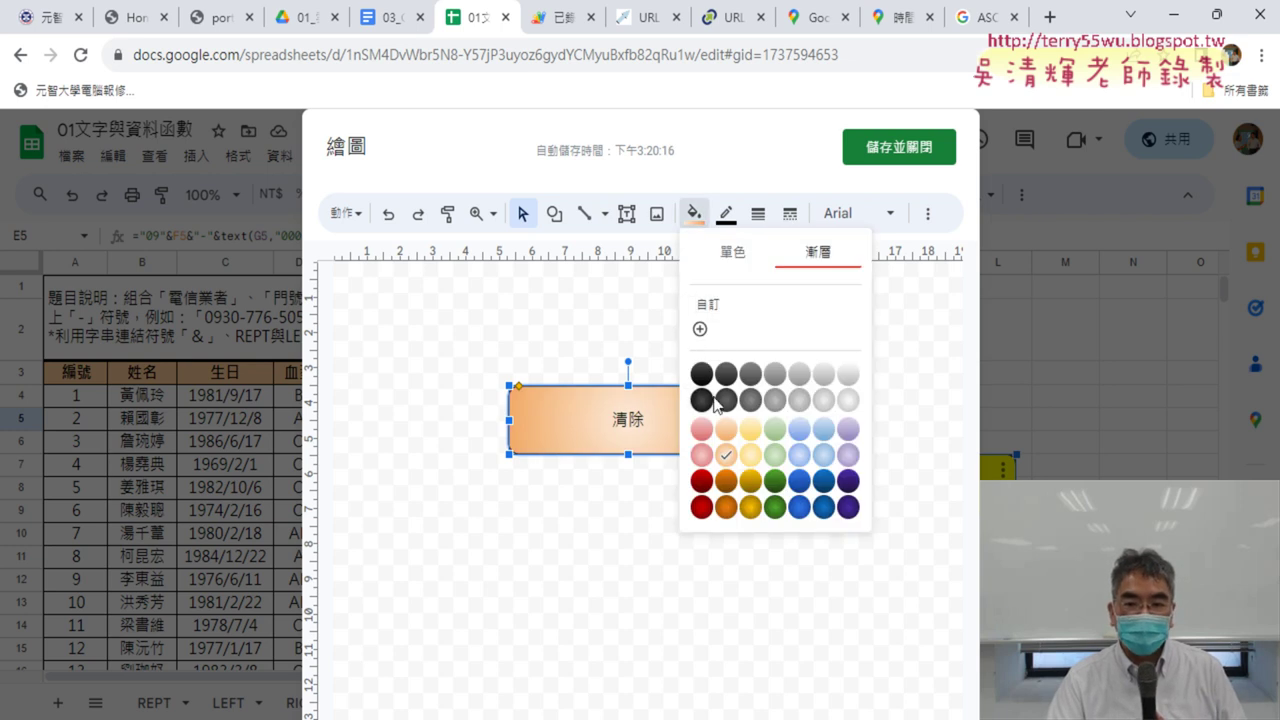
left_click(710, 462)
left_click(895, 147)
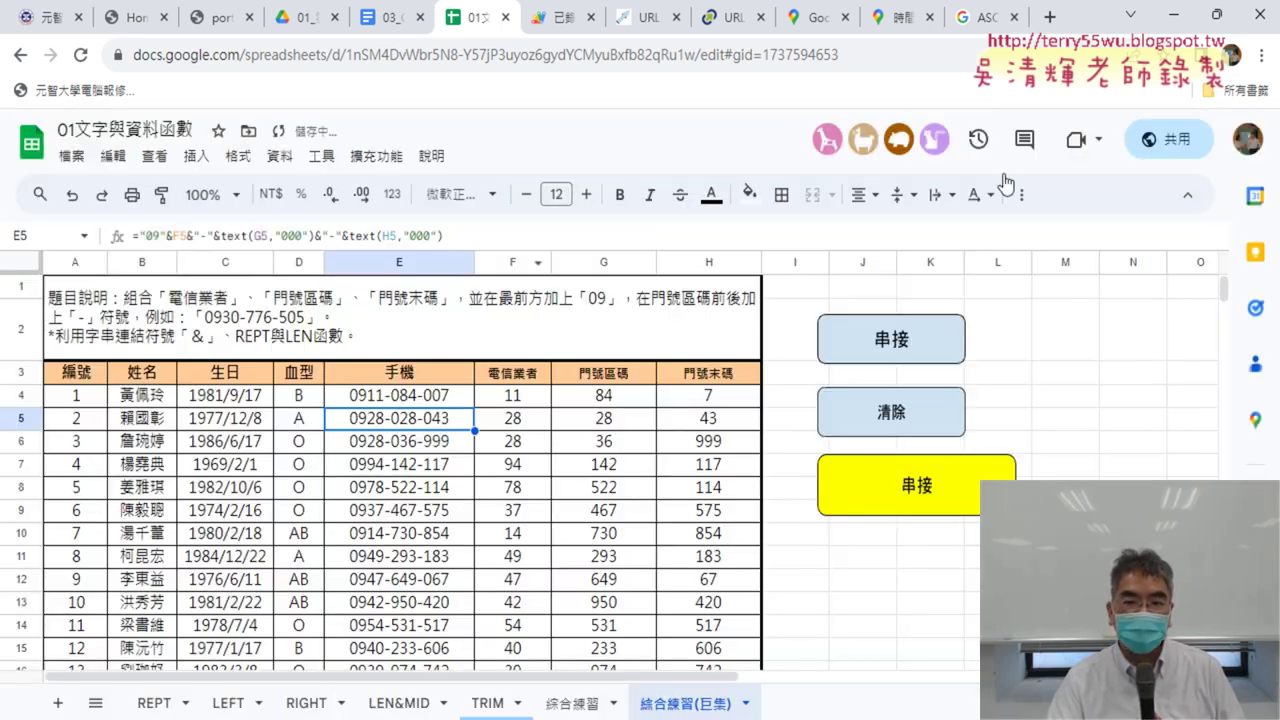
Move the red 清除 drawing below the yellow 串接 button, match its width and left edge, and reduce its height slightly.
left_click(499, 444)
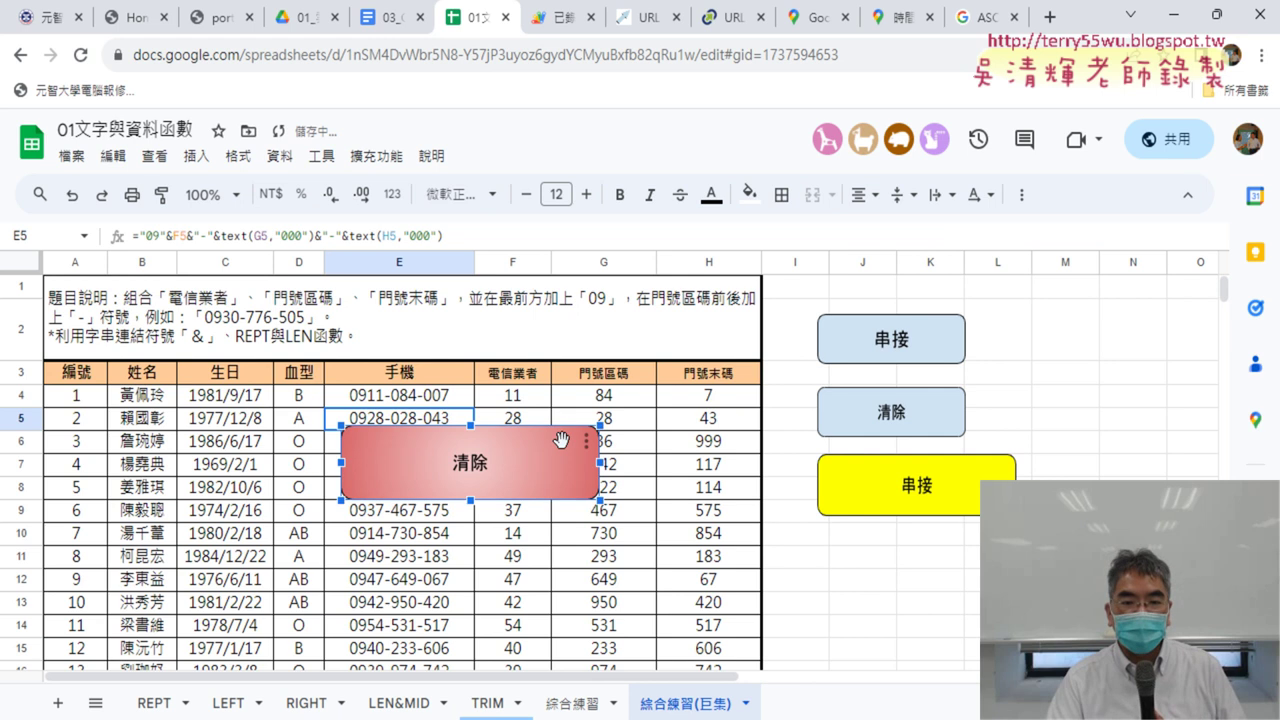
left_click_drag(515, 442, 949, 550)
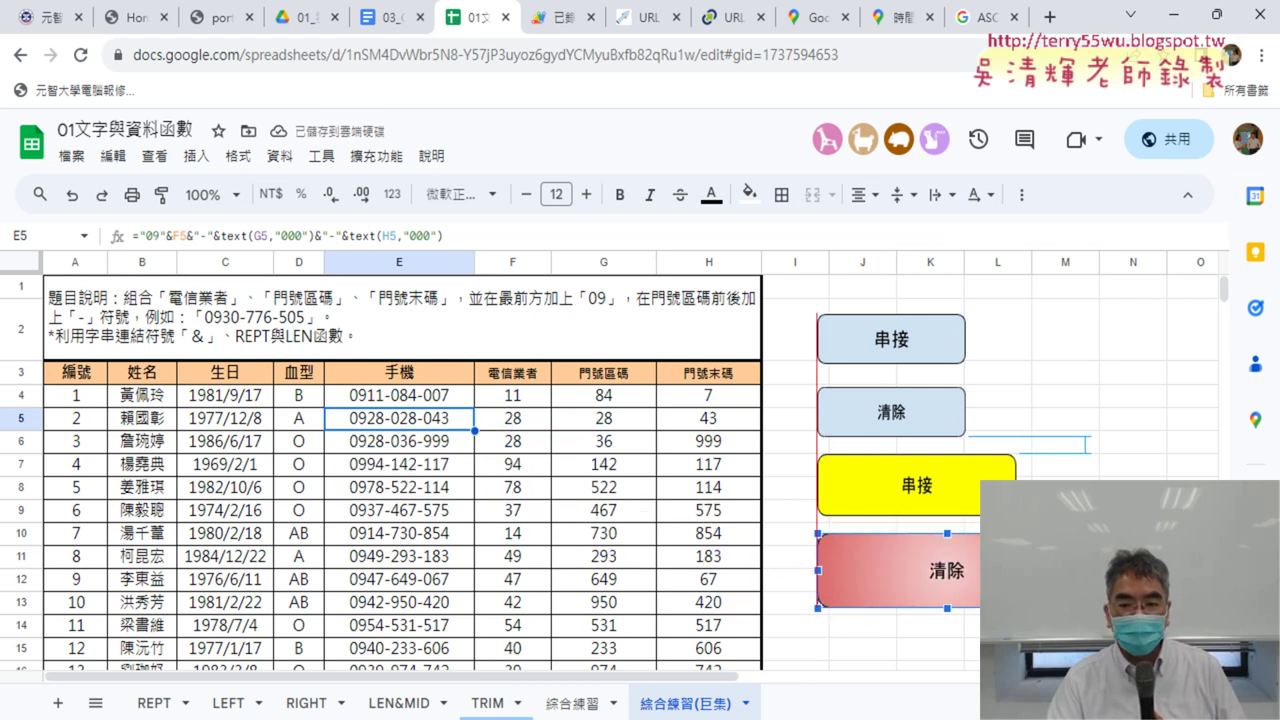
left_click_drag(1076, 570, 1016, 570)
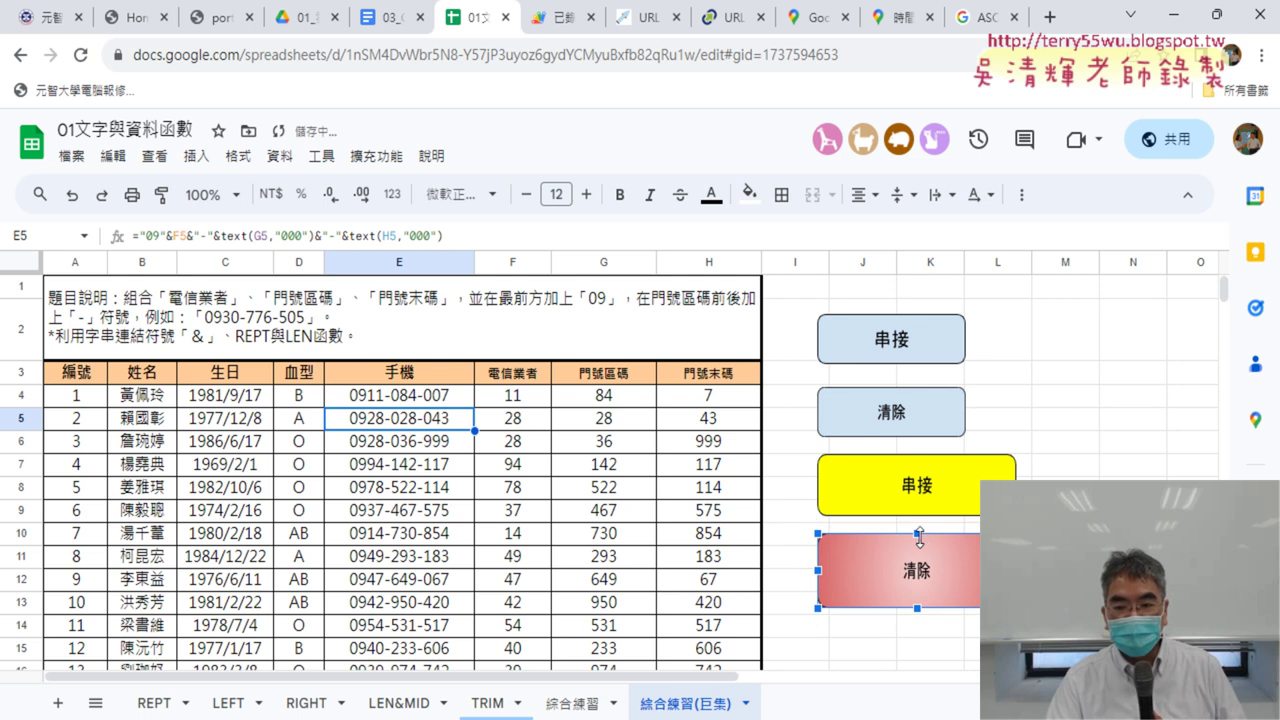
left_click_drag(918, 533, 948, 546)
left_click(1065, 533)
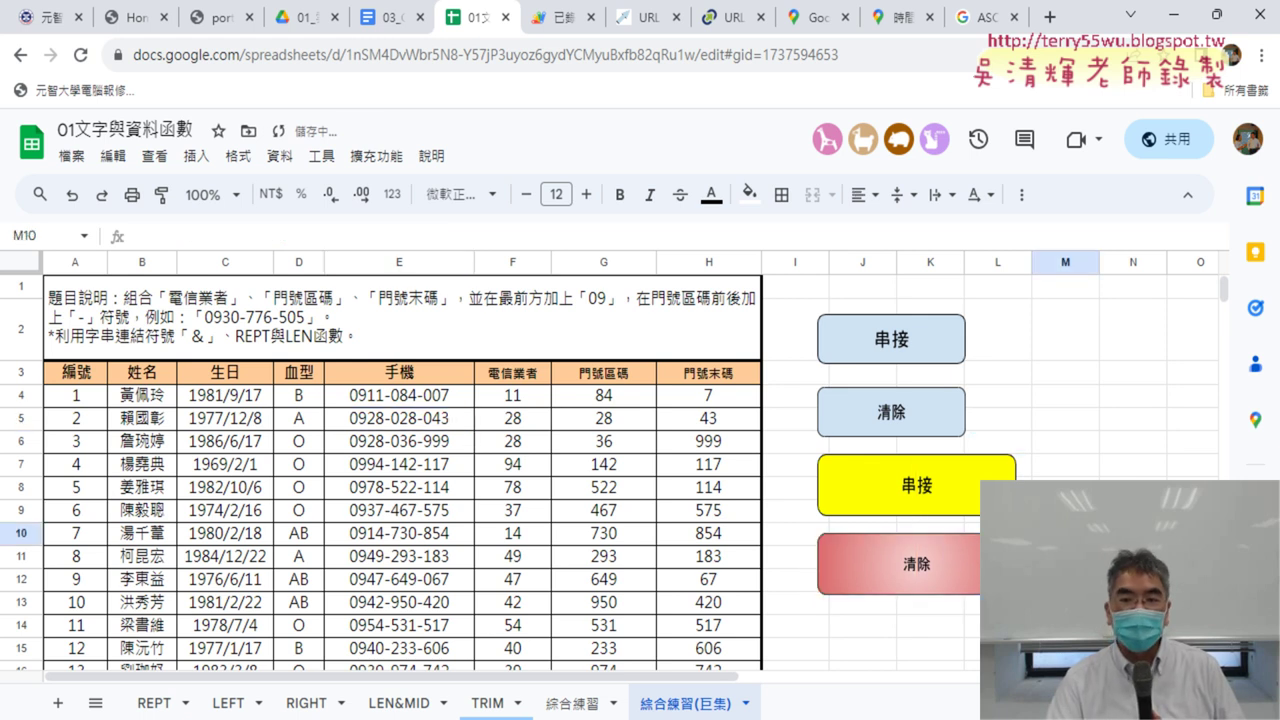
left_click(940, 490)
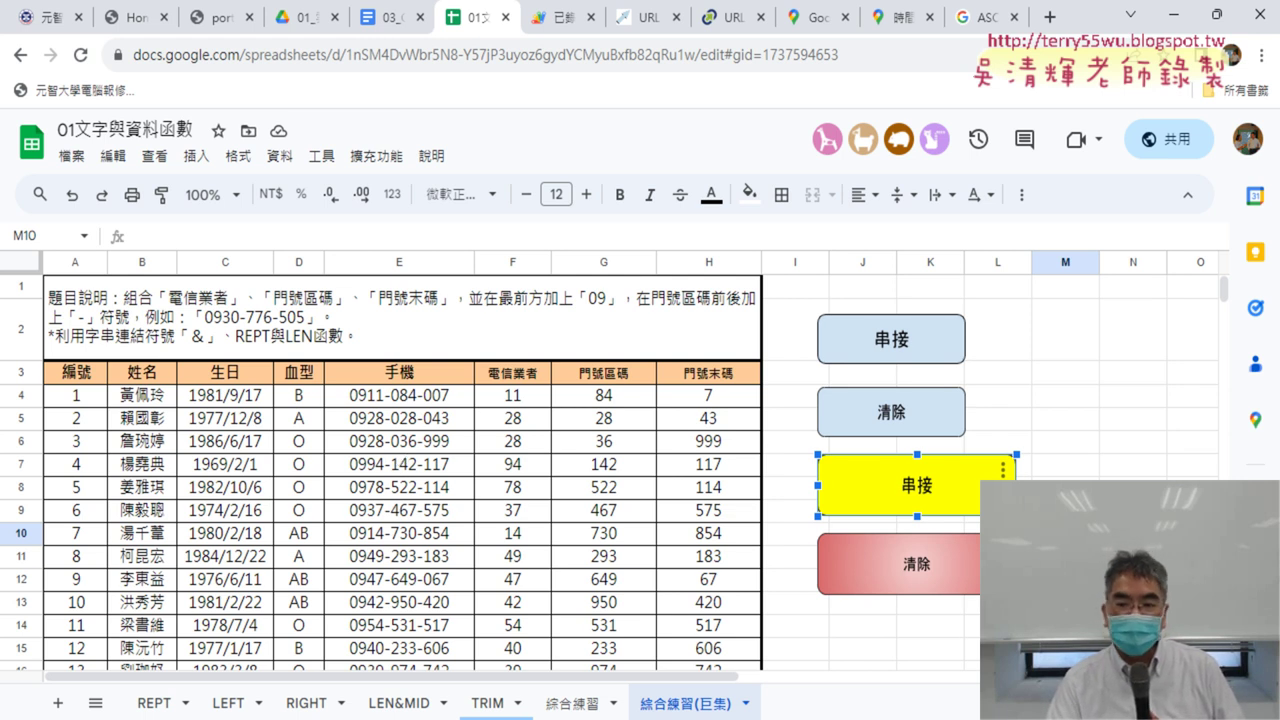
left_click(900, 570)
left_click(1128, 398)
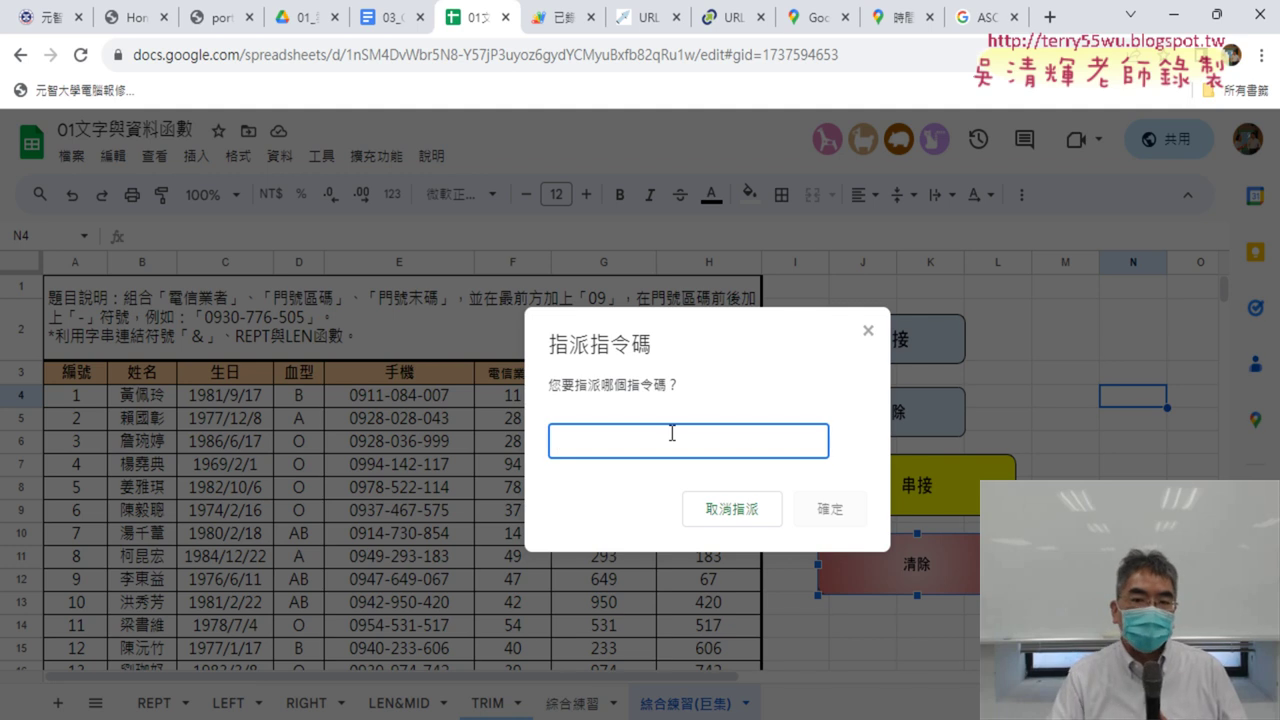
left_click(868, 330)
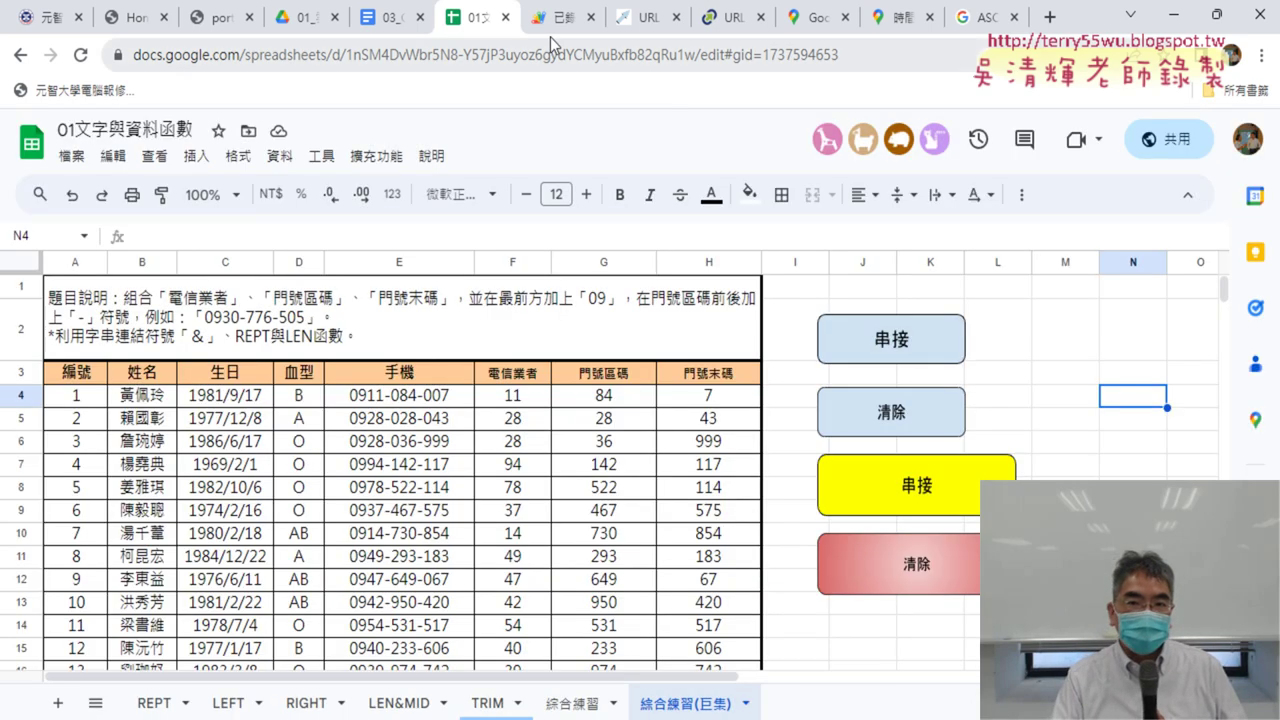
Look up the clear macro's function name in the Apps Script project and return to the spreadsheet.
left_click(561, 19)
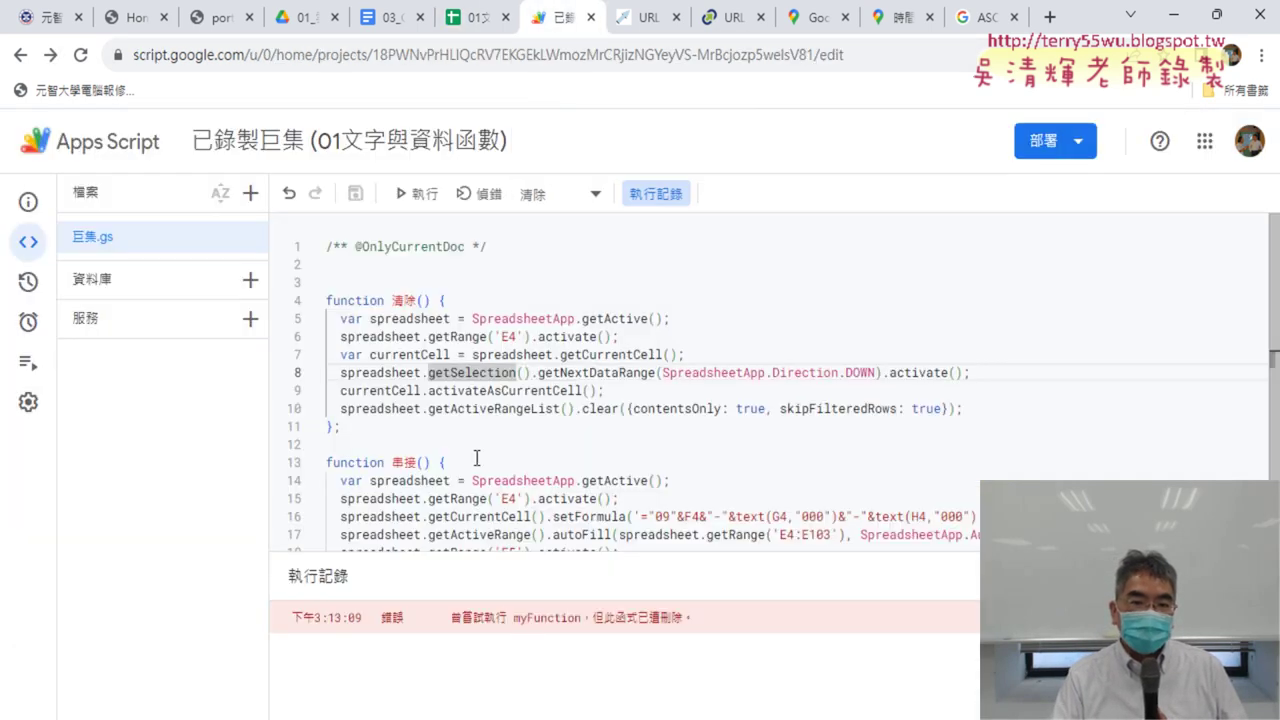
scroll(477, 458, "down", 1)
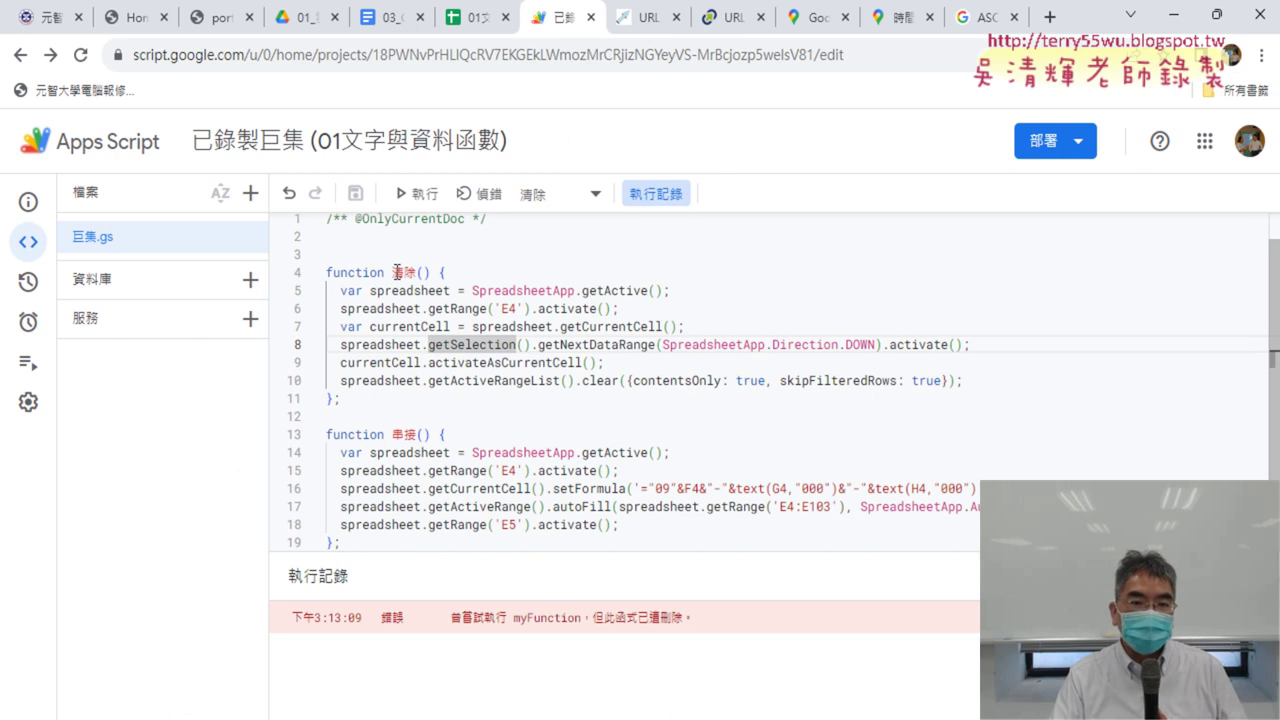
double_click(400, 272)
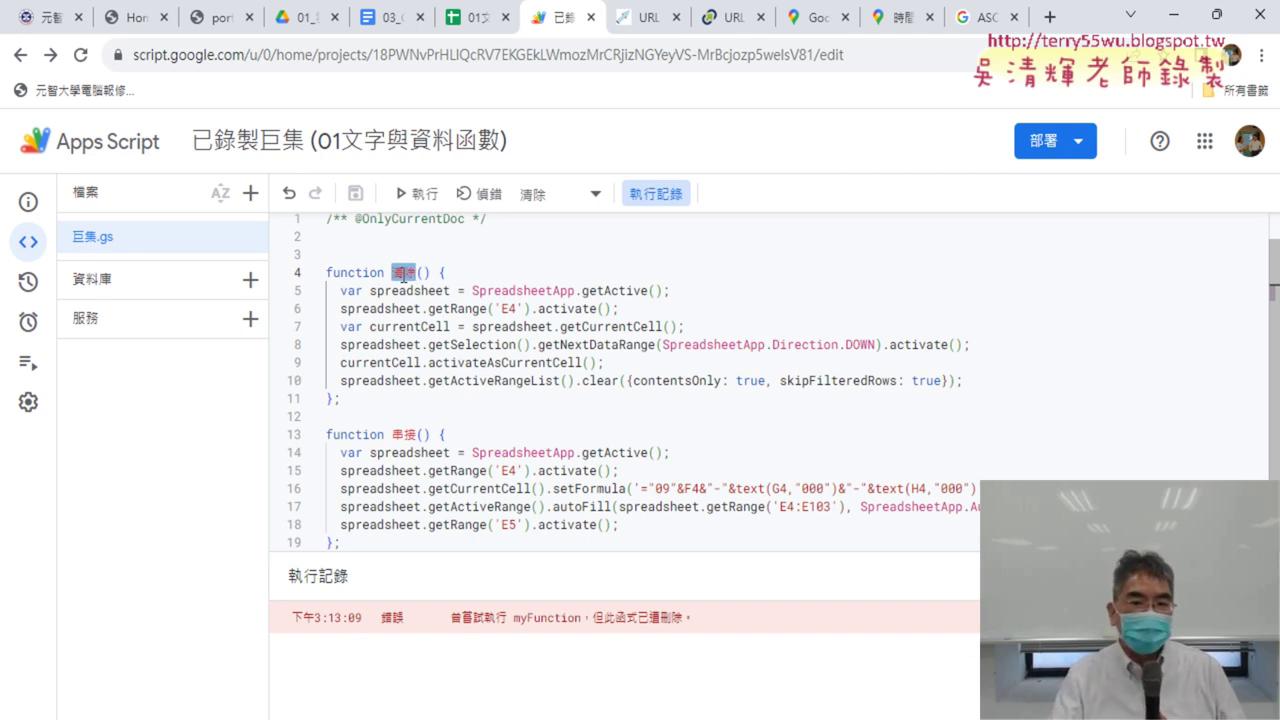
left_click(476, 27)
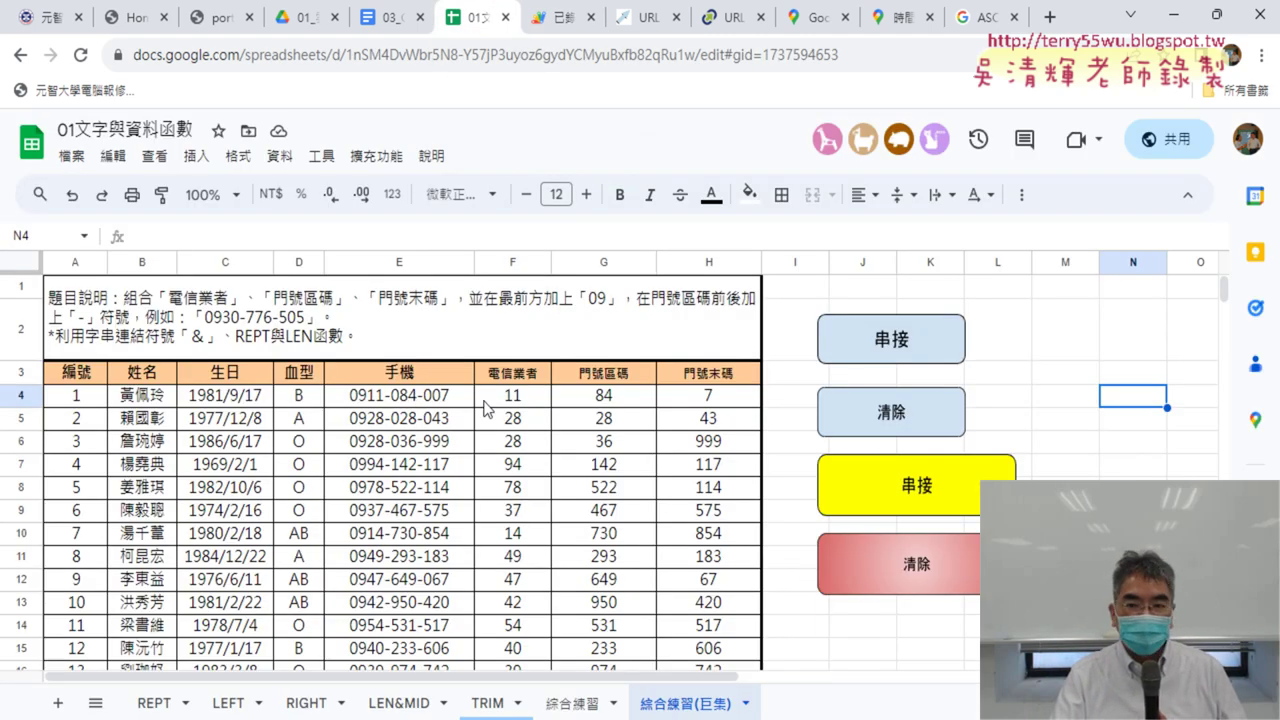
left_click(1118, 444)
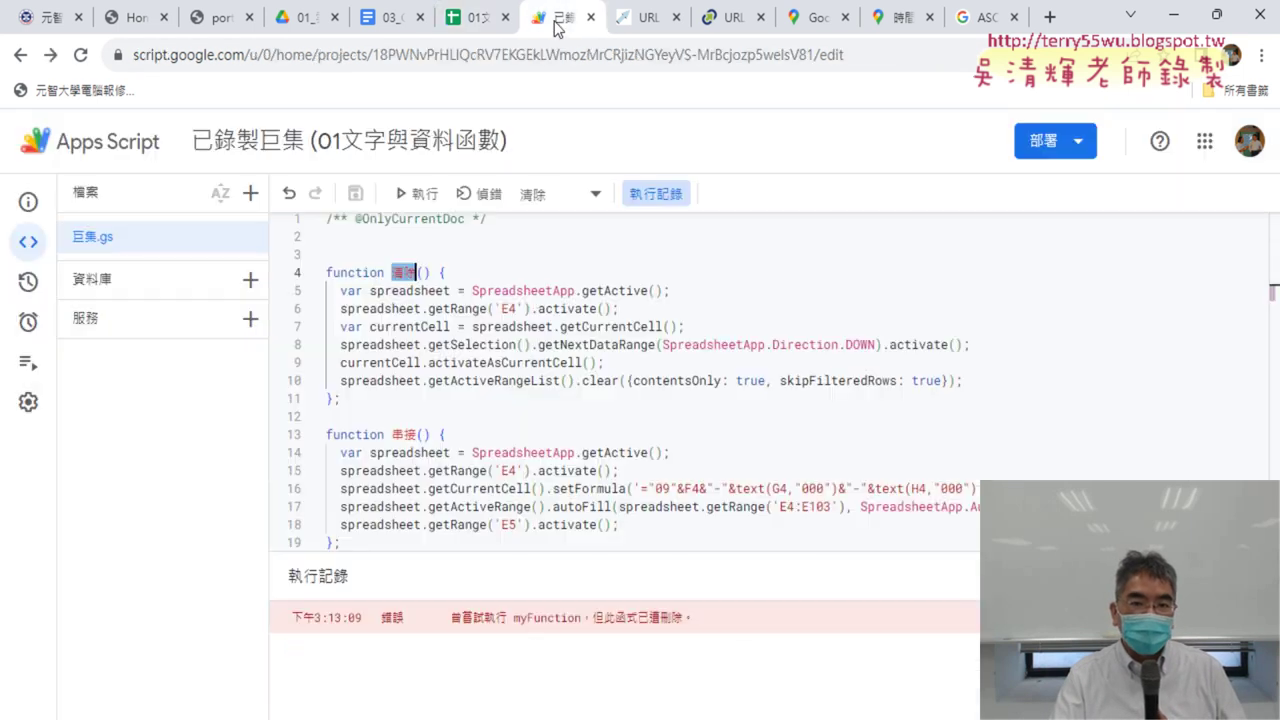
left_click(558, 27)
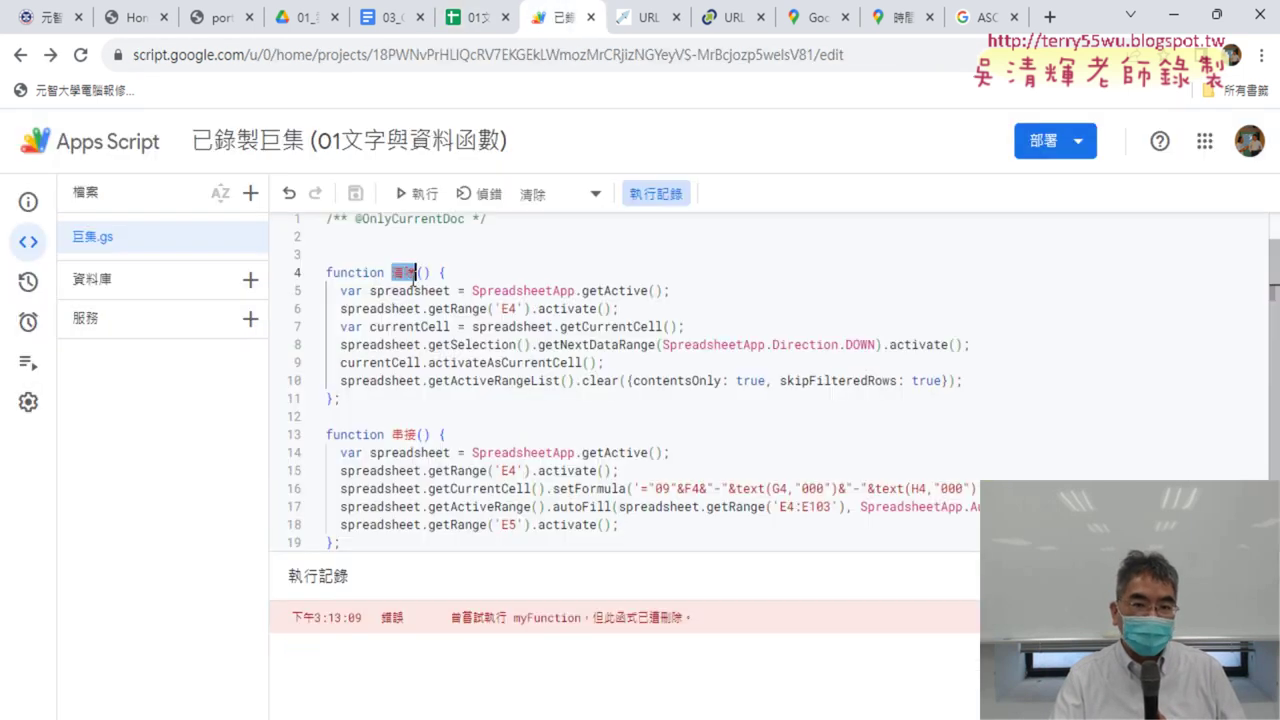
left_click(478, 17)
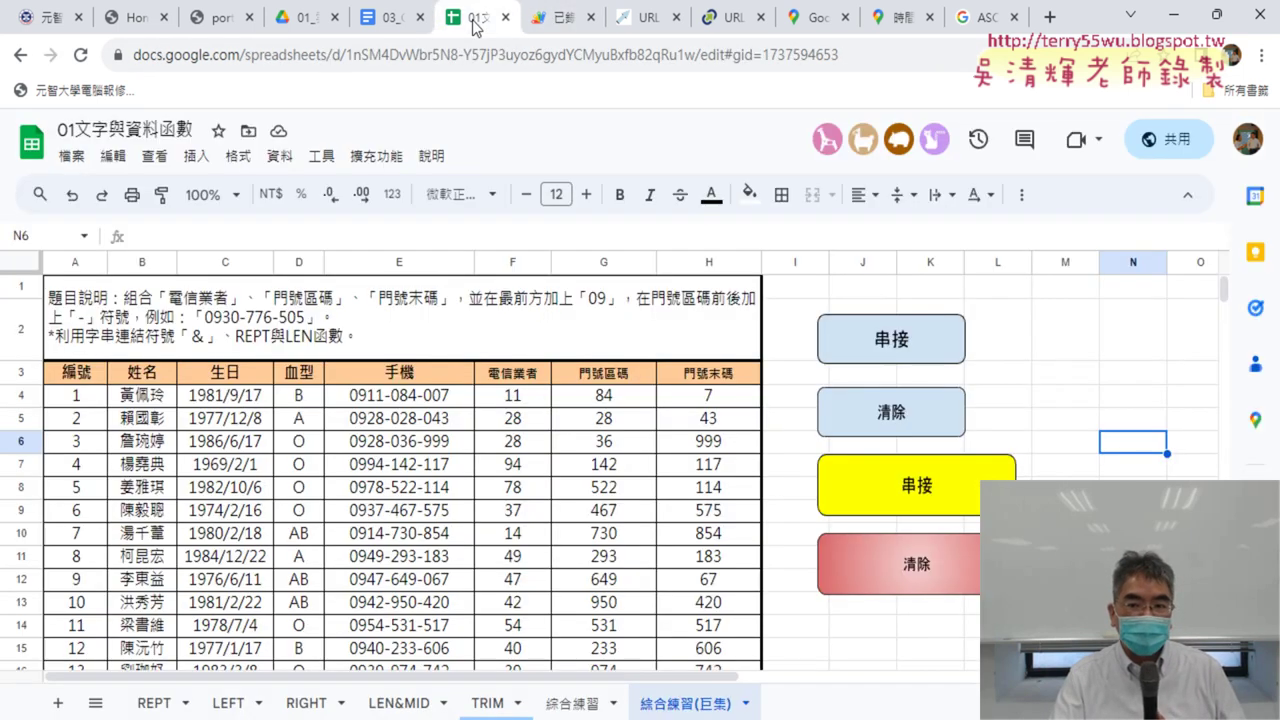
Assign the script 清除 to the red 清除 drawing and run it to clear the 手機 column.
right_click(917, 562)
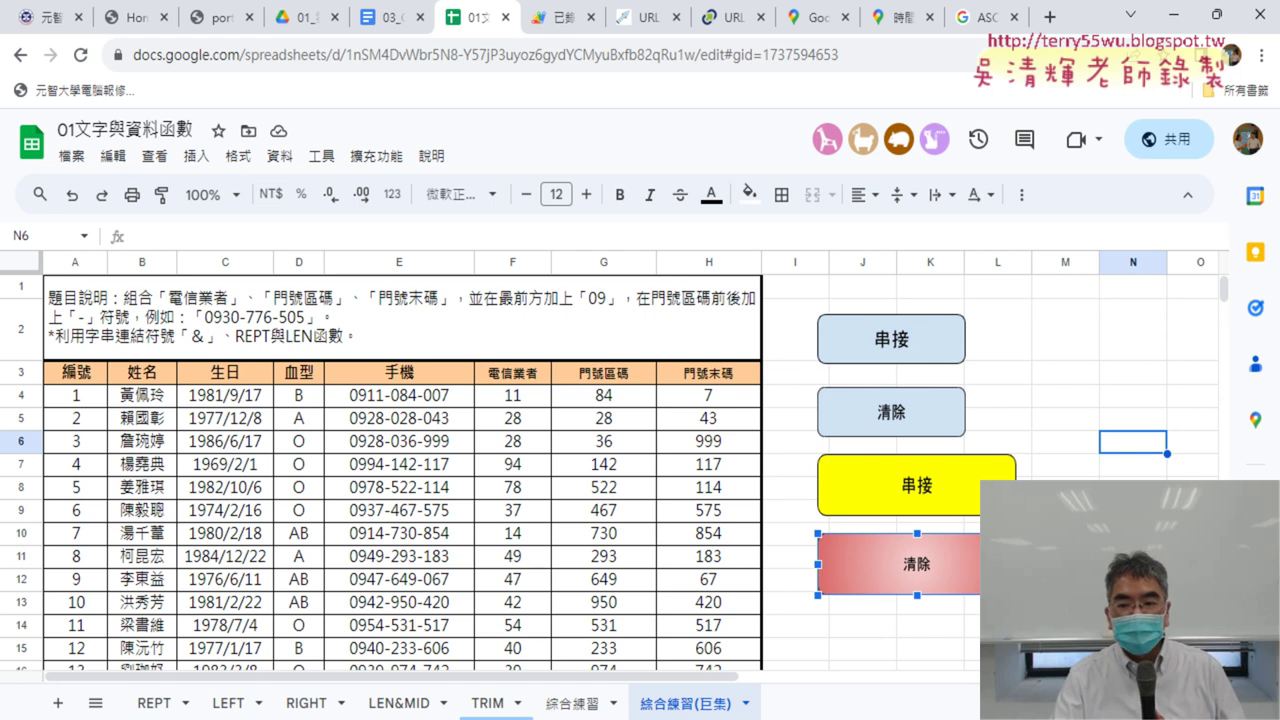
left_click(914, 564)
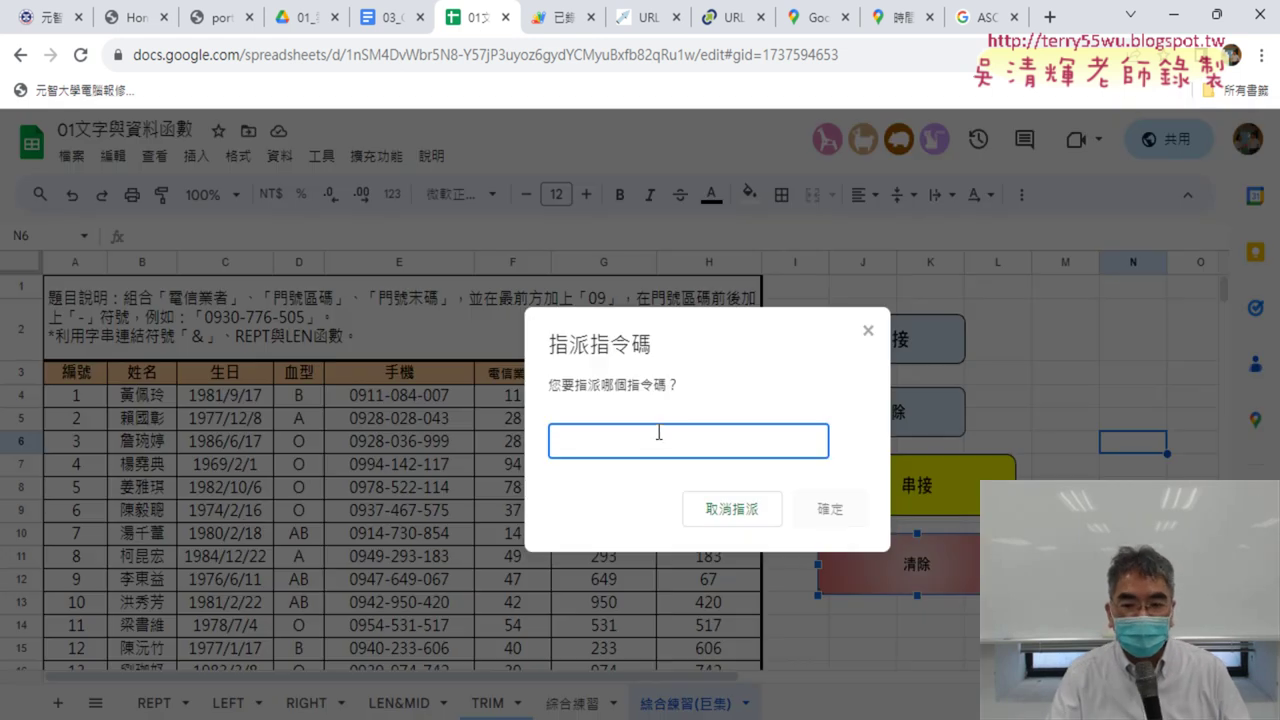
type("c")
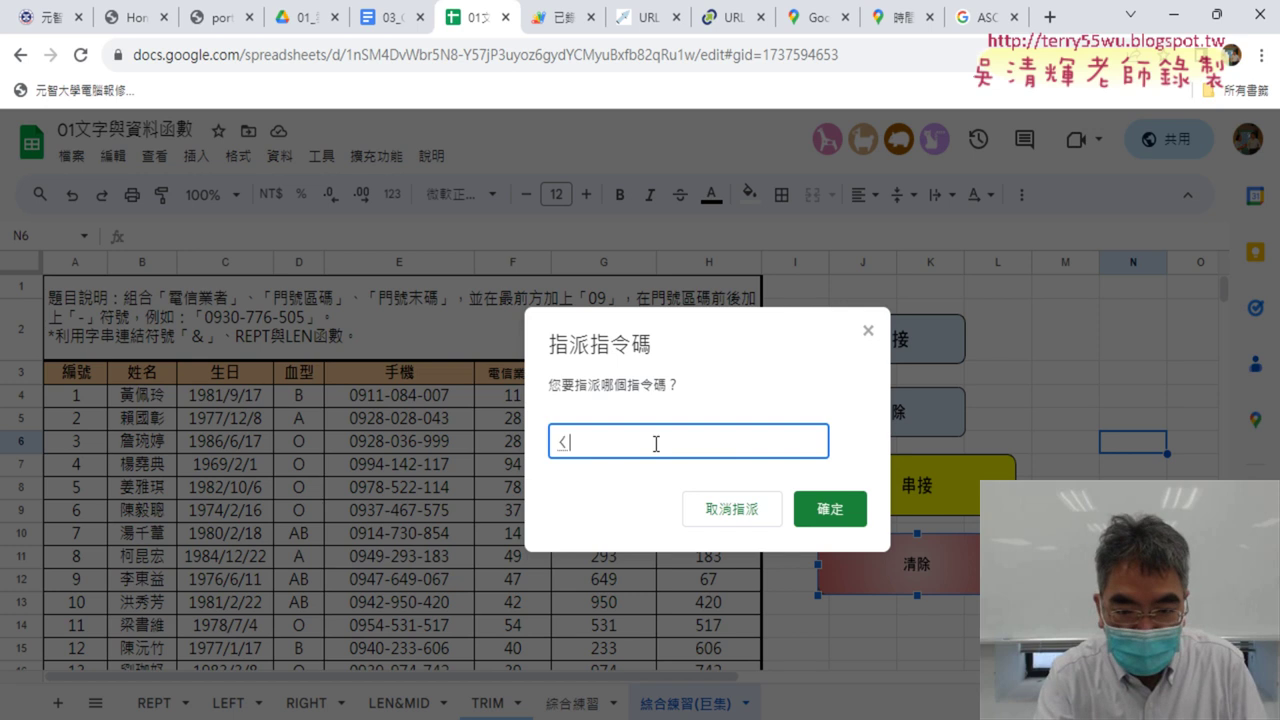
type("u/ tj")
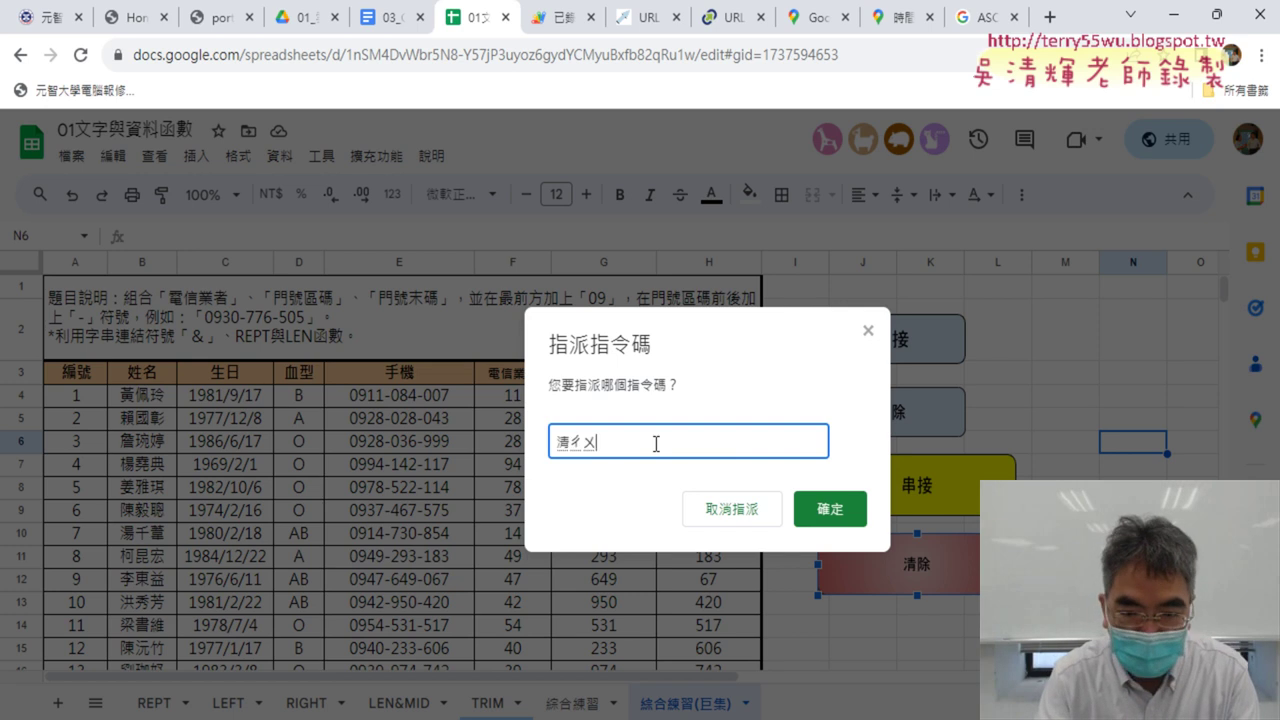
type("6")
left_click(830, 512)
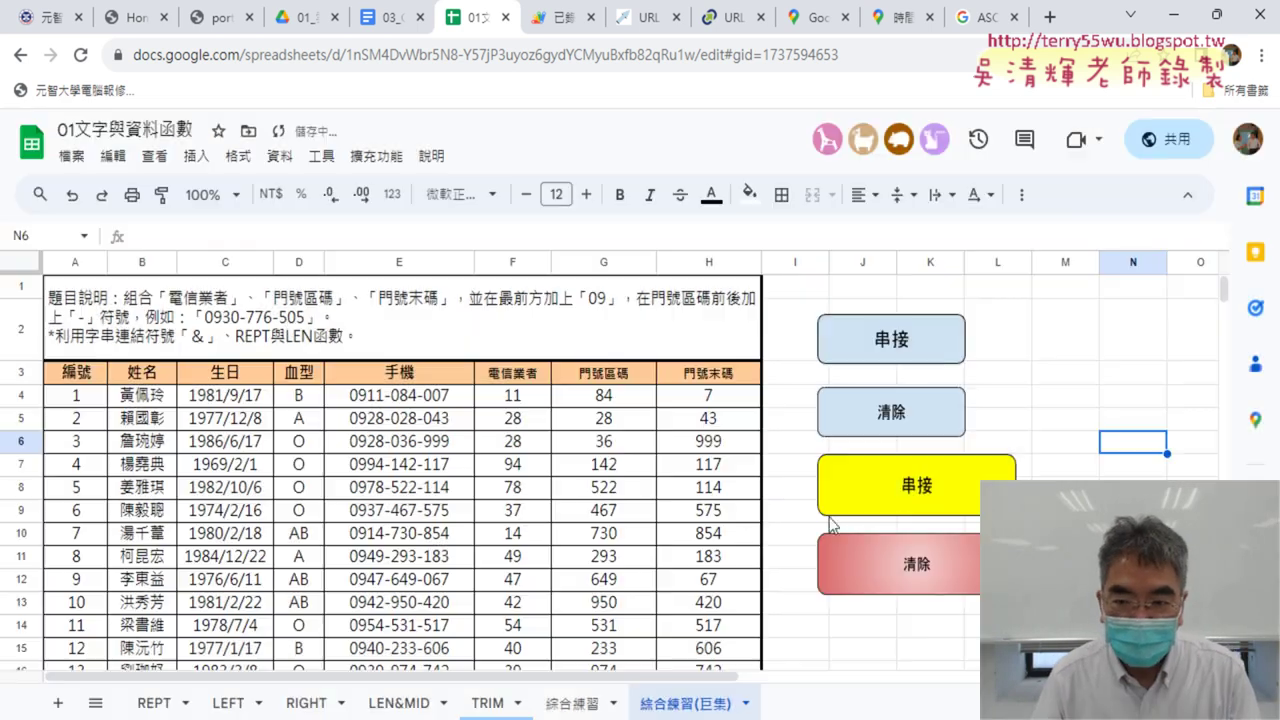
left_click(921, 566)
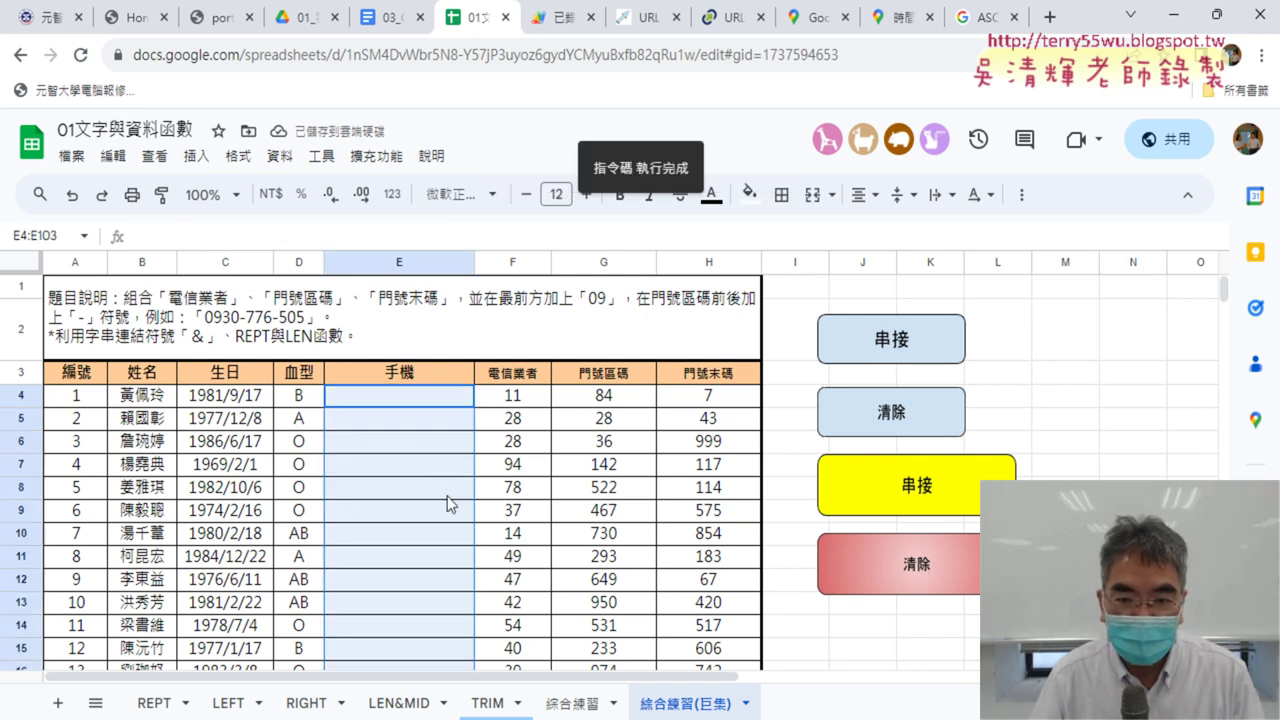
Assign the script 串接 to the yellow 串接 drawing and run it to fill the 手機 column.
left_click(986, 466)
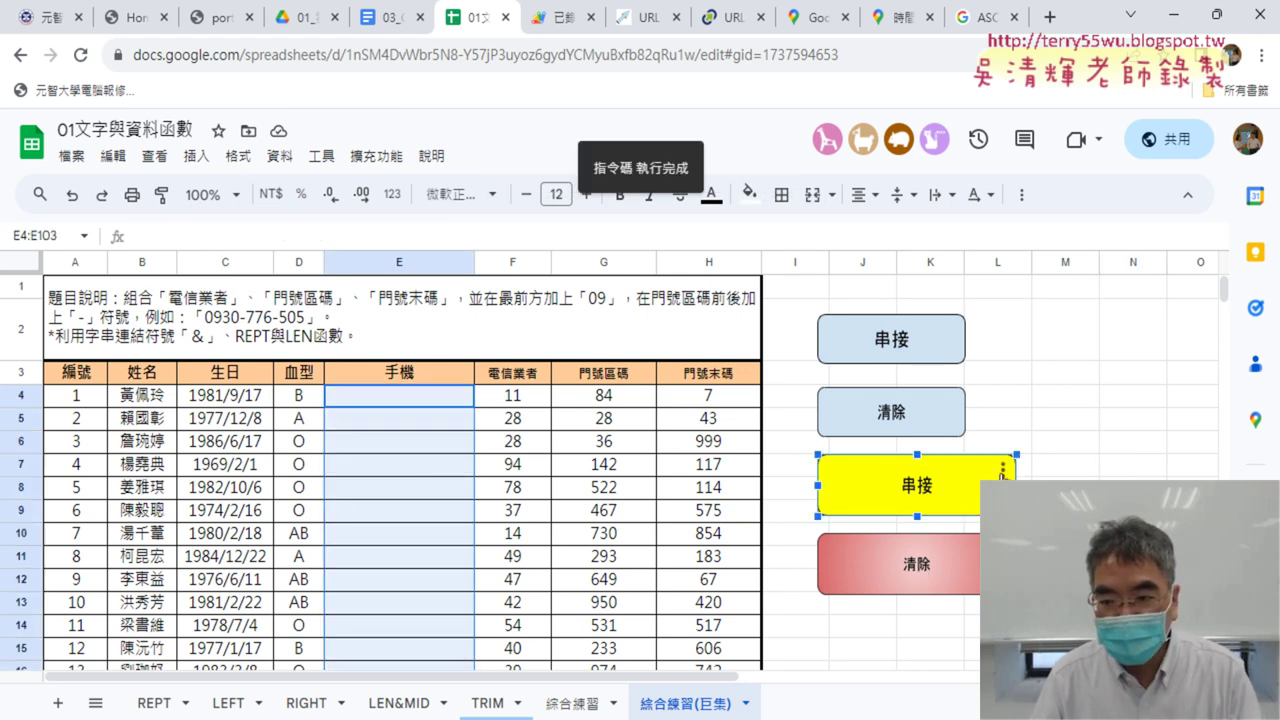
left_click(1003, 470)
left_click(1040, 530)
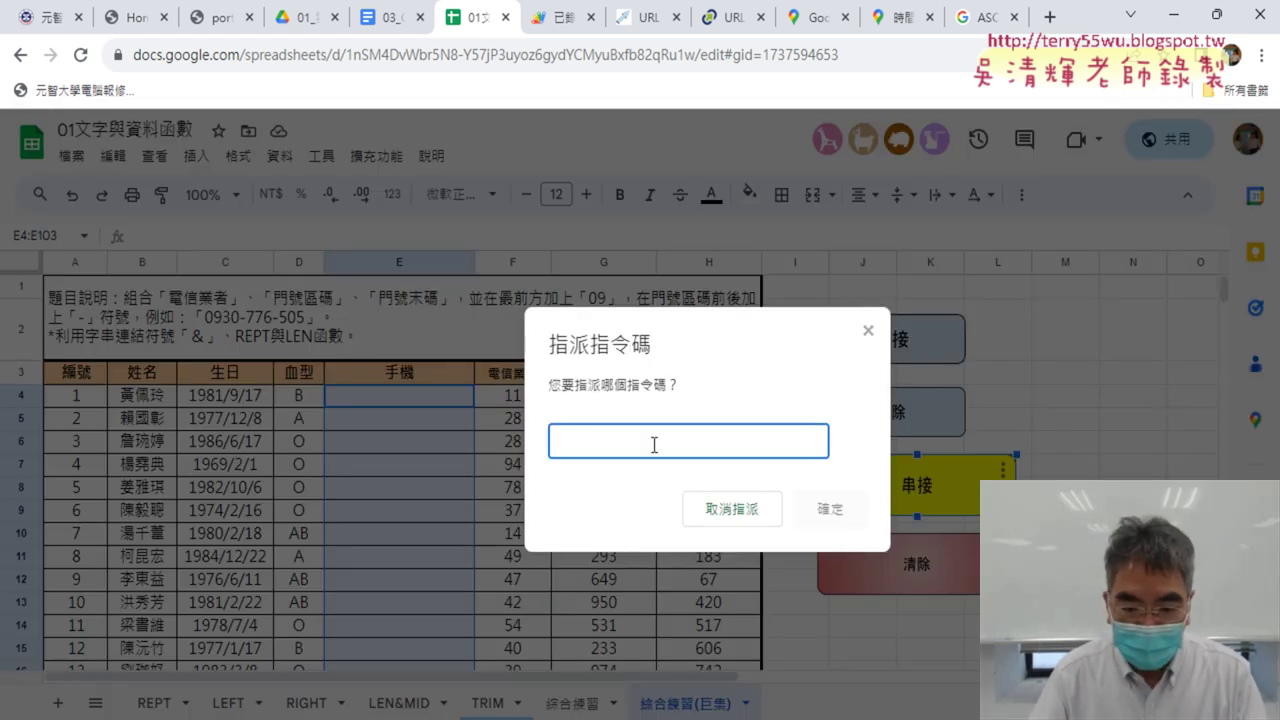
type("串接")
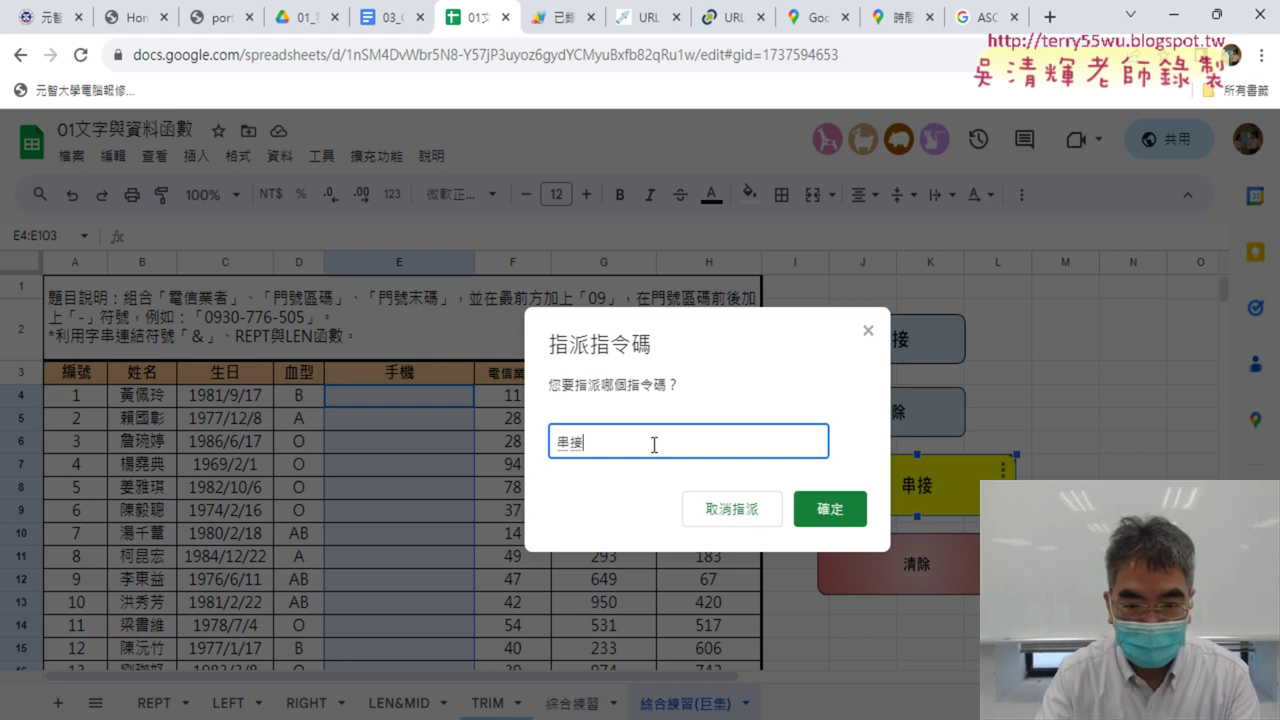
key("Return")
left_click(1133, 464)
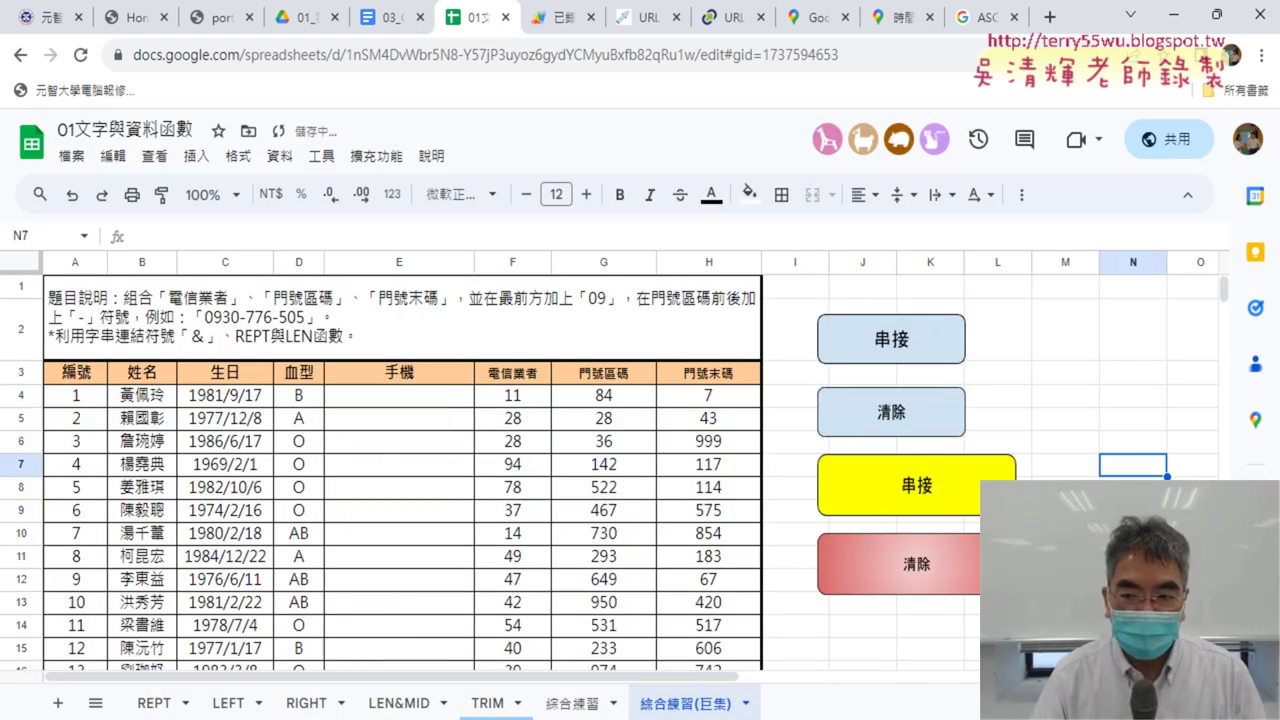
left_click(953, 500)
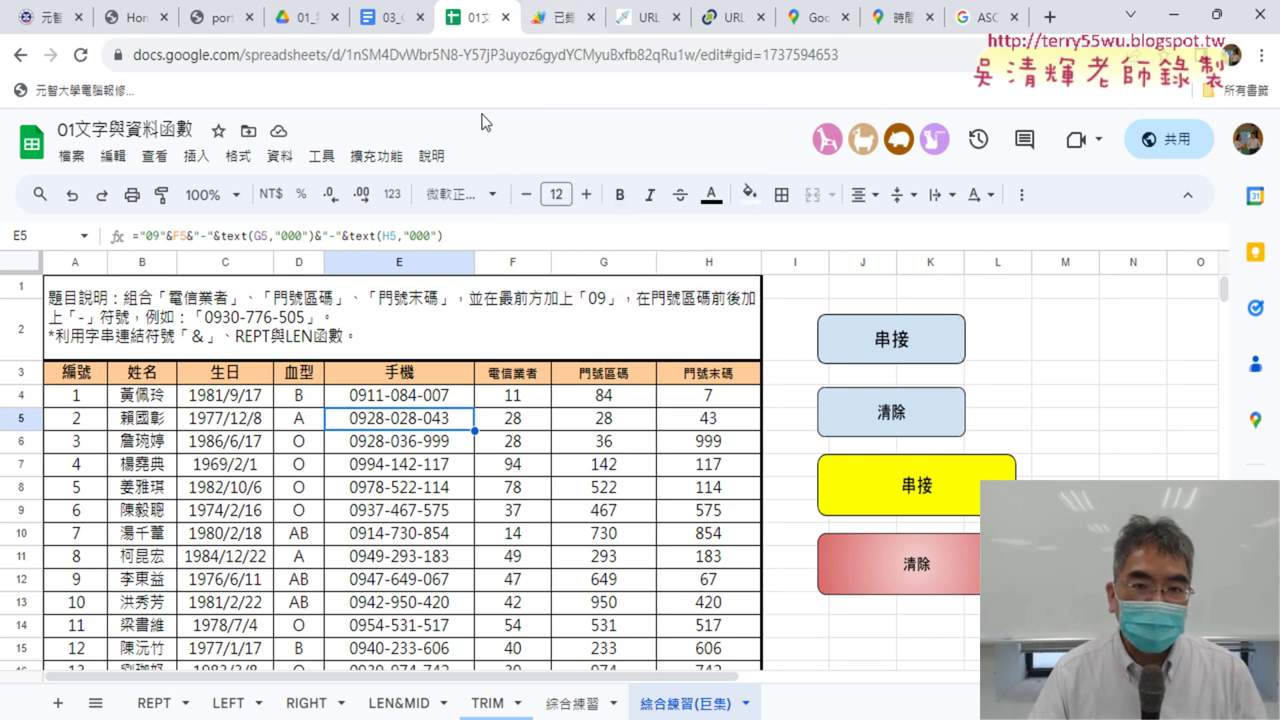
Reopen the Apps Script project, highlight the 清除 function name in the code, and close the script editor.
left_click(376, 156)
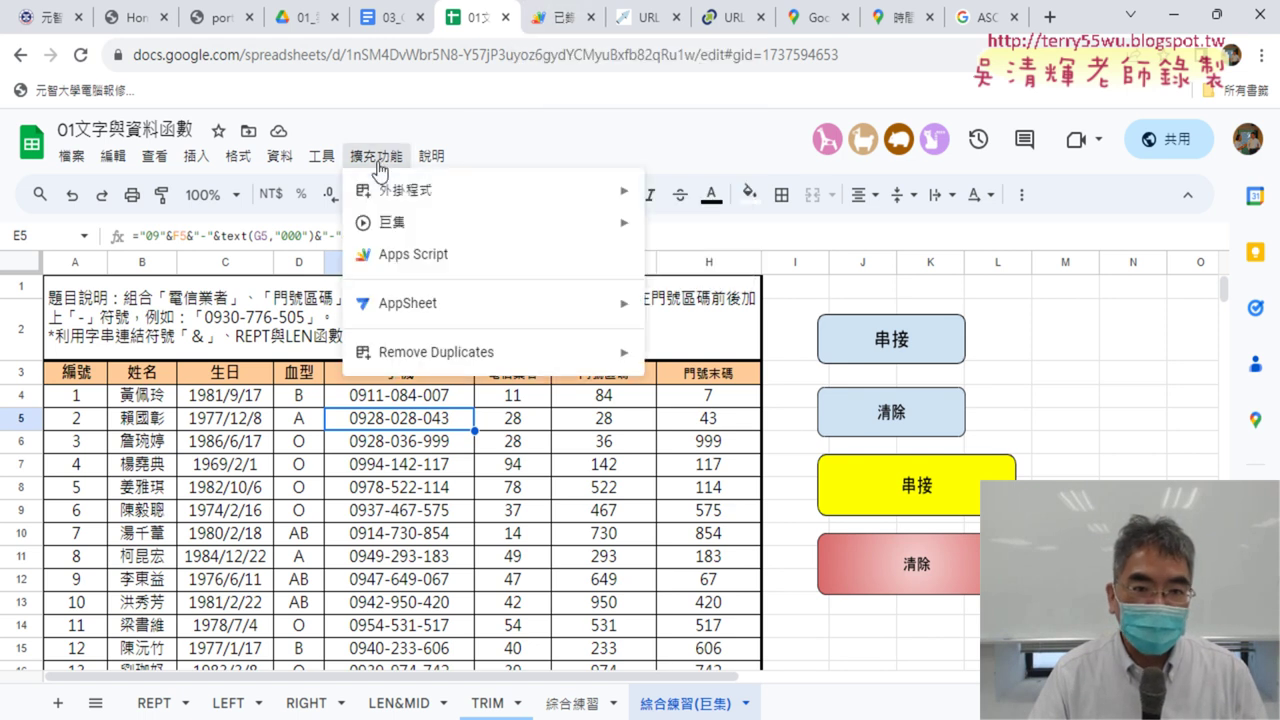
left_click(437, 262)
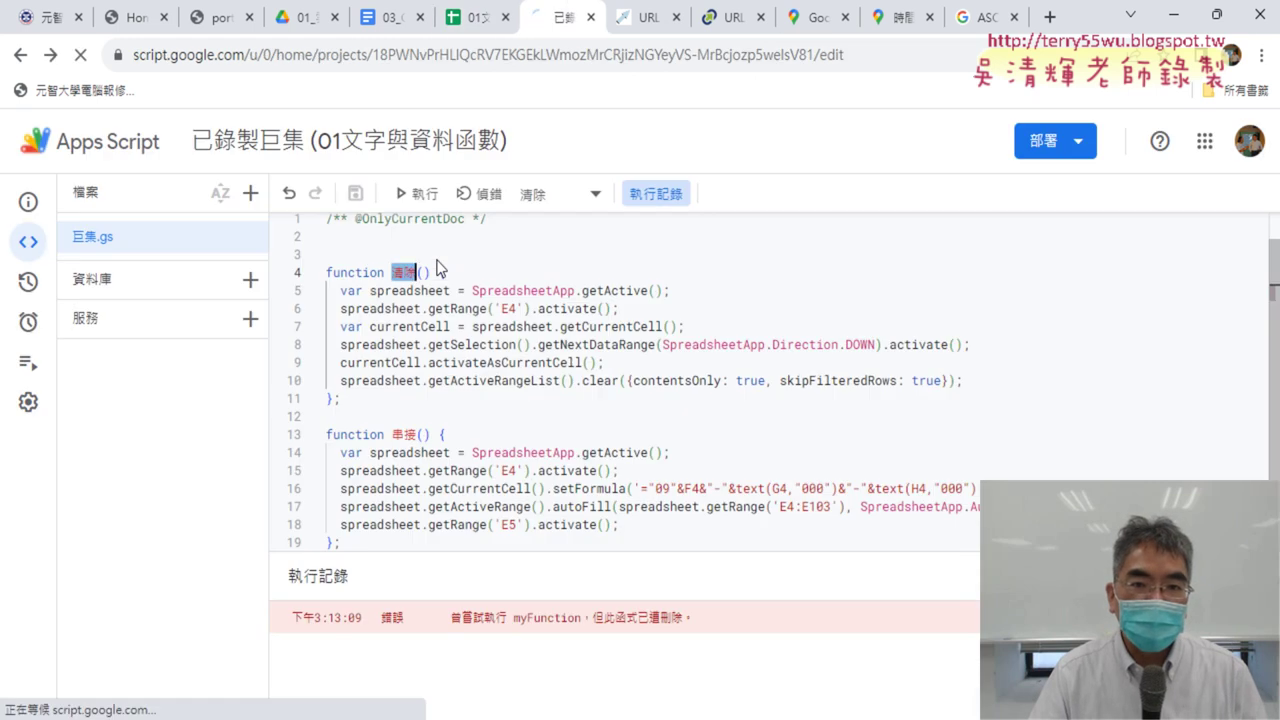
left_click(436, 290)
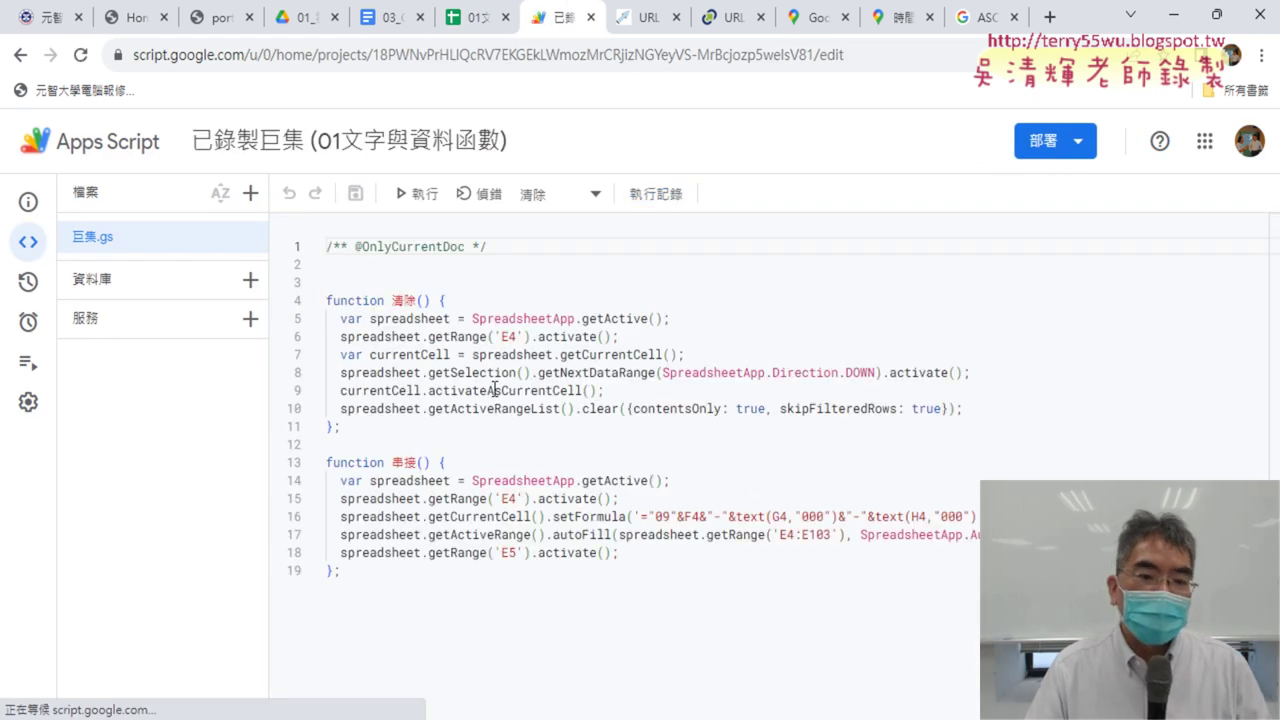
left_click_drag(417, 302, 395, 305)
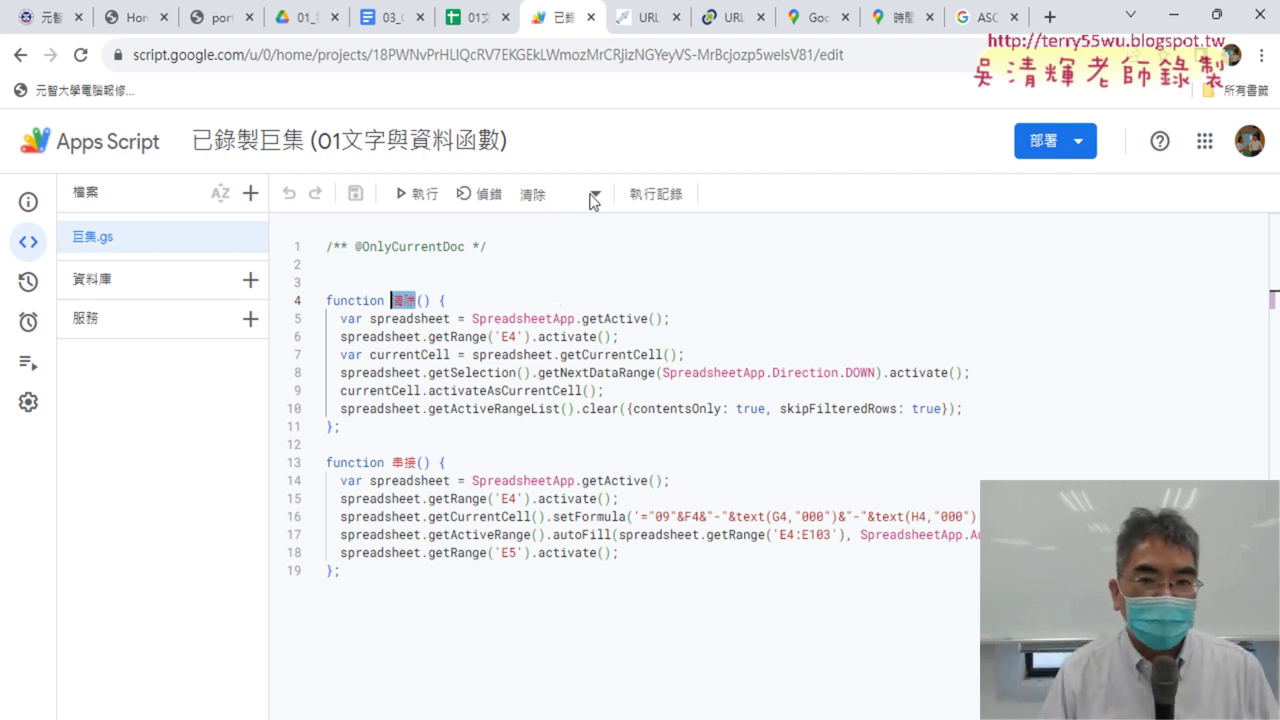
left_click(591, 17)
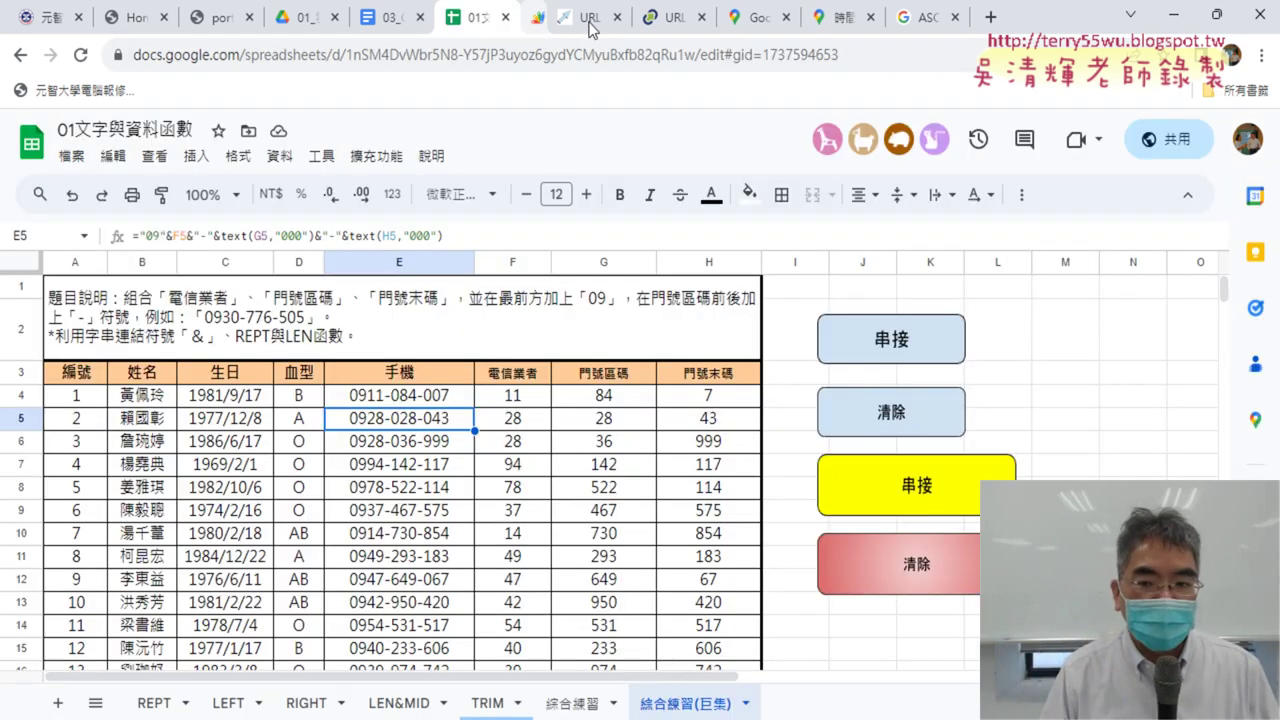
Test both buttons by running the red 清除 and the yellow 串接.
left_click(922, 562)
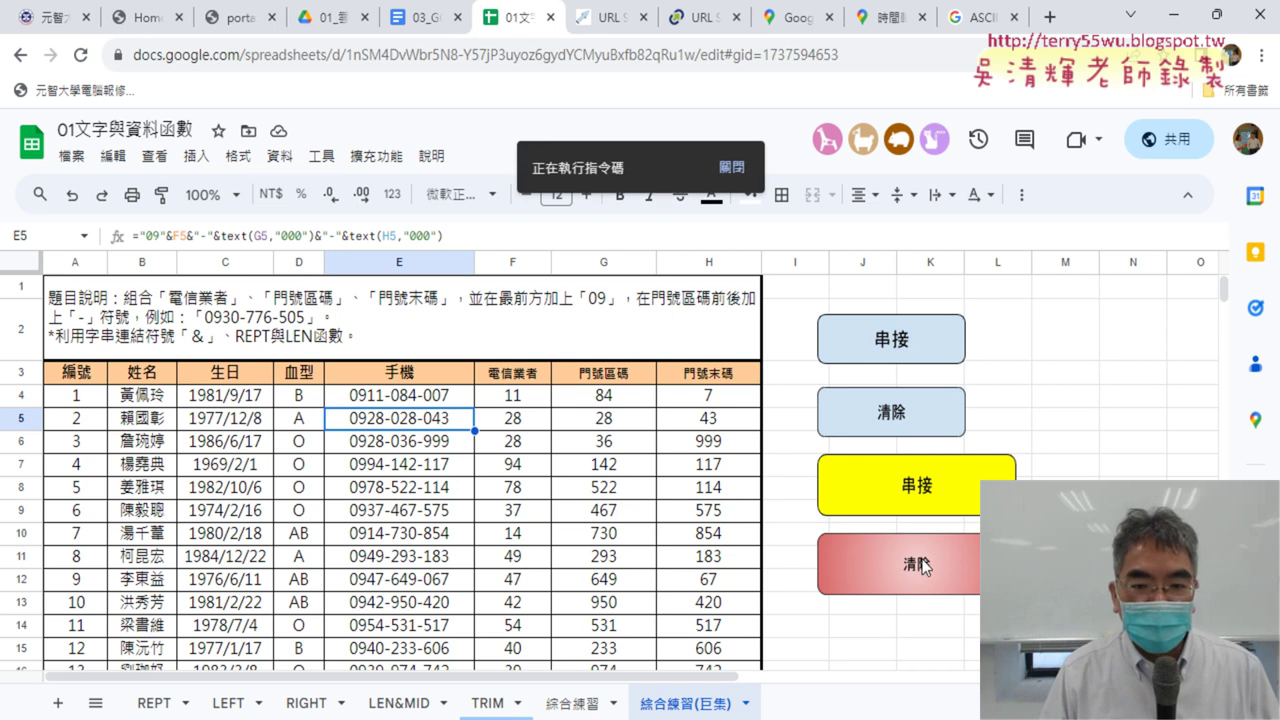
left_click(943, 505)
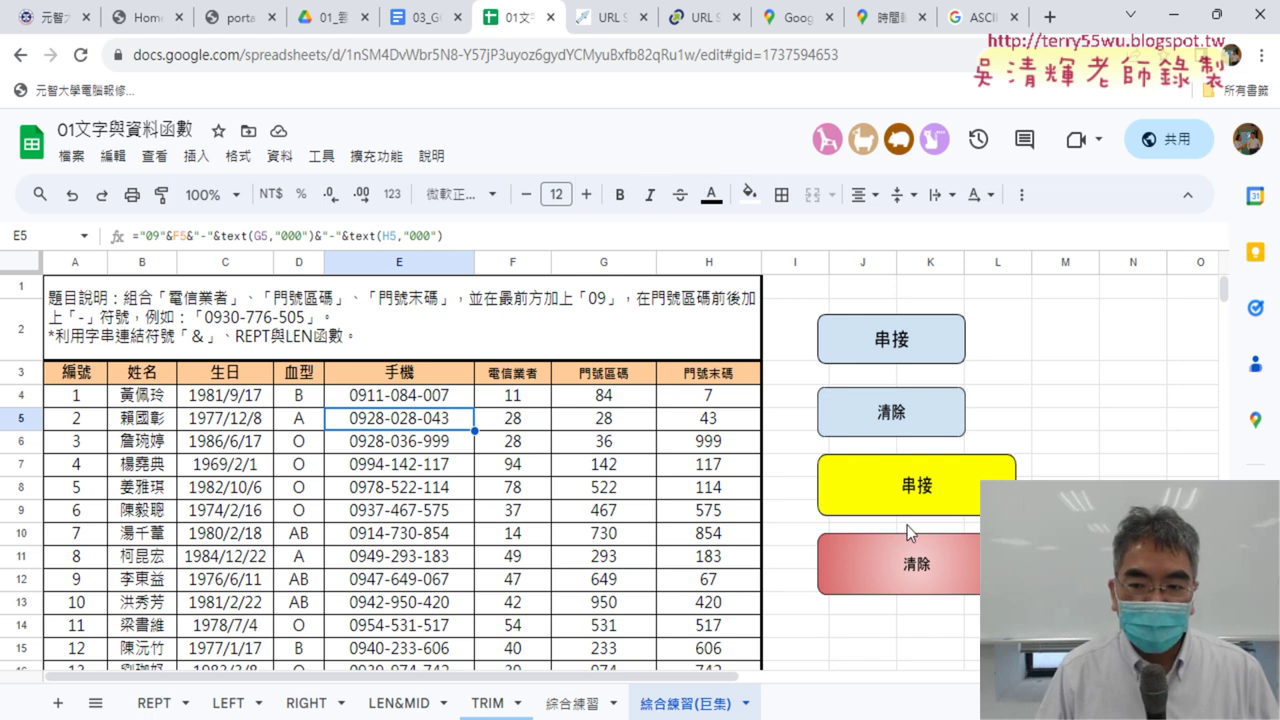
Delete the two blue 串接 and 清除 drawings and move the yellow and red buttons up into their place.
left_click(926, 415, "ctrl")
left_click(922, 340, "ctrl")
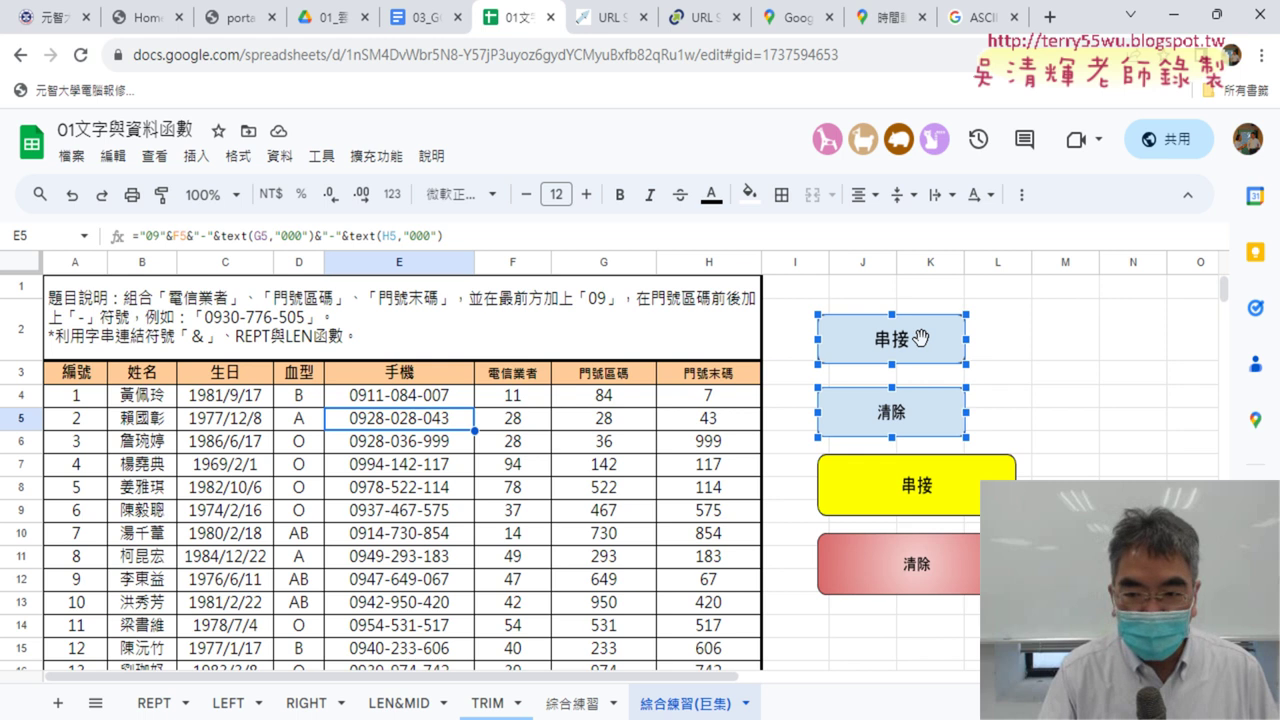
key("Delete")
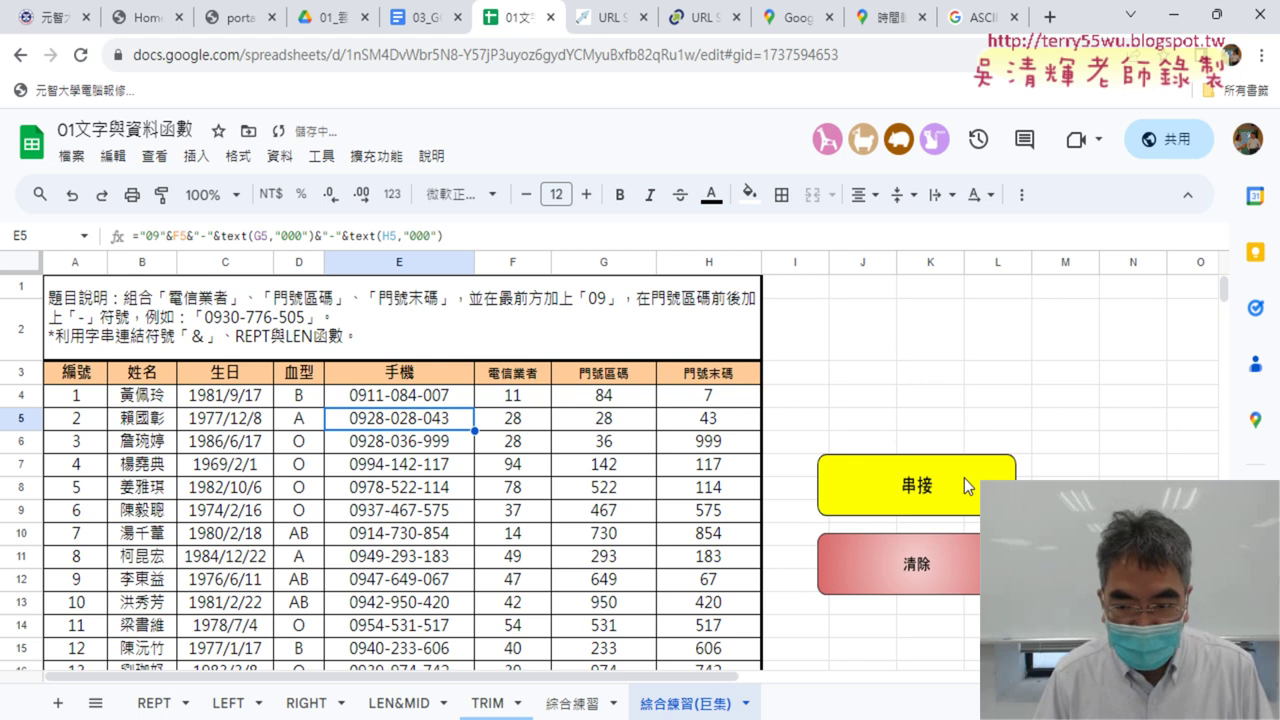
left_click(966, 571, "ctrl")
left_click(971, 466, "ctrl")
left_click_drag(971, 466, 972, 315)
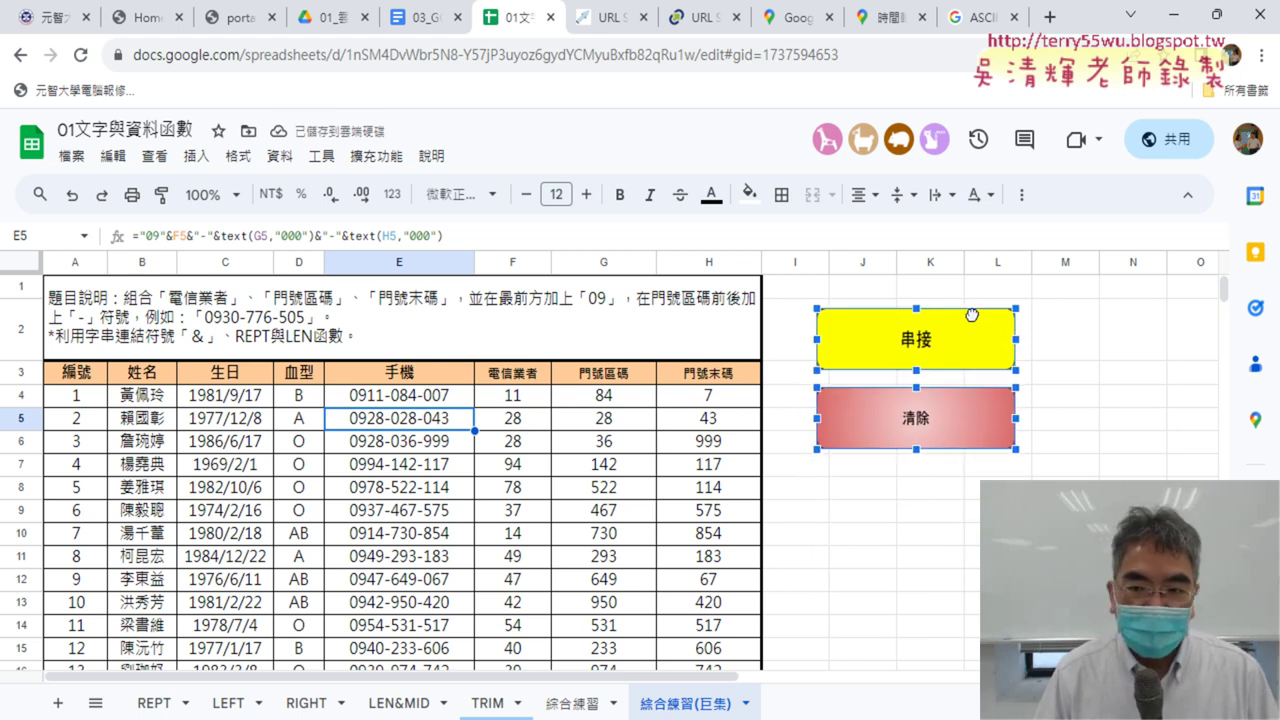
left_click(975, 533)
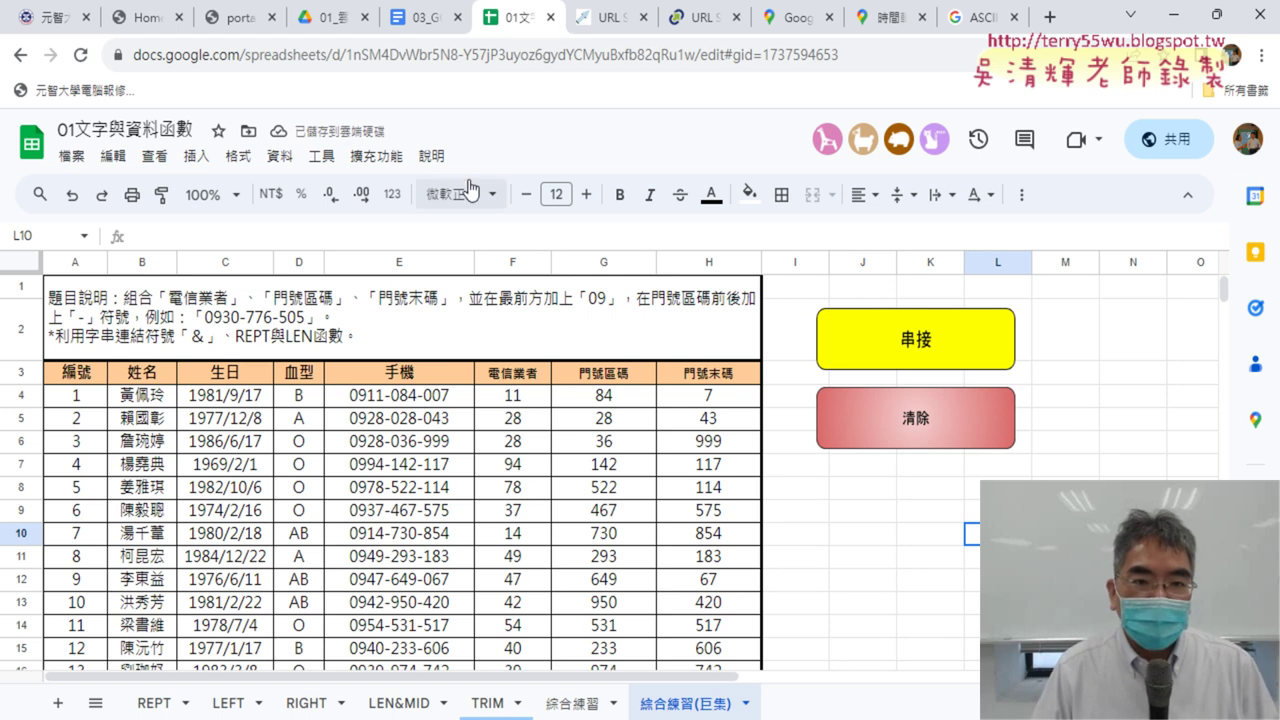
left_click(377, 157)
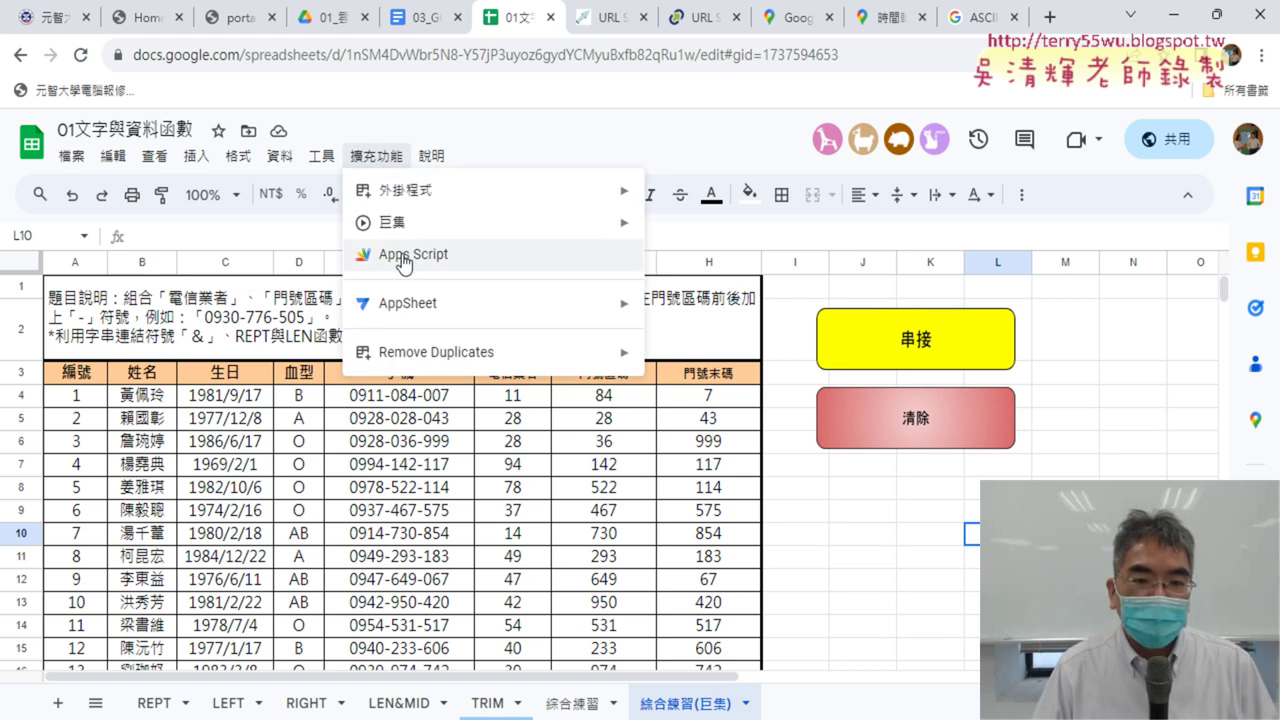
mouse_move(423, 223)
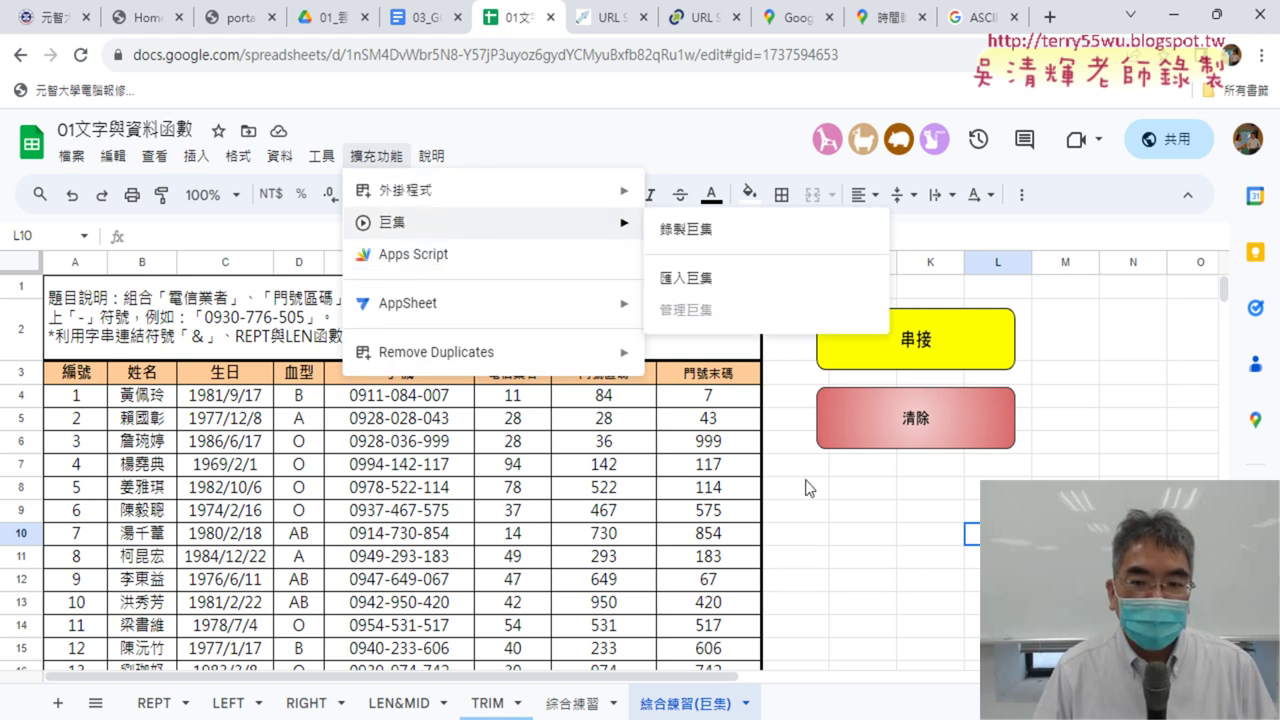
left_click(840, 500)
left_click(432, 404)
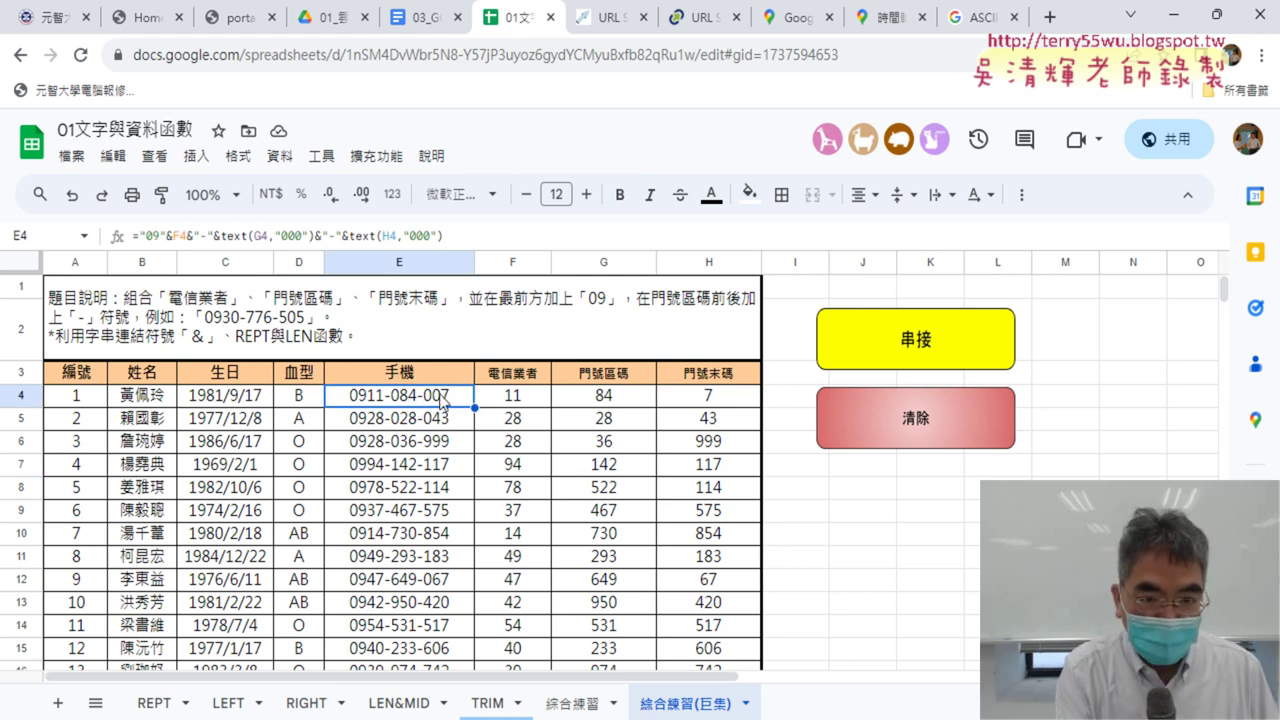
Copy the phone-number concatenation formula from cell E4 and leave the cell without changing it.
left_click_drag(458, 235, 62, 225)
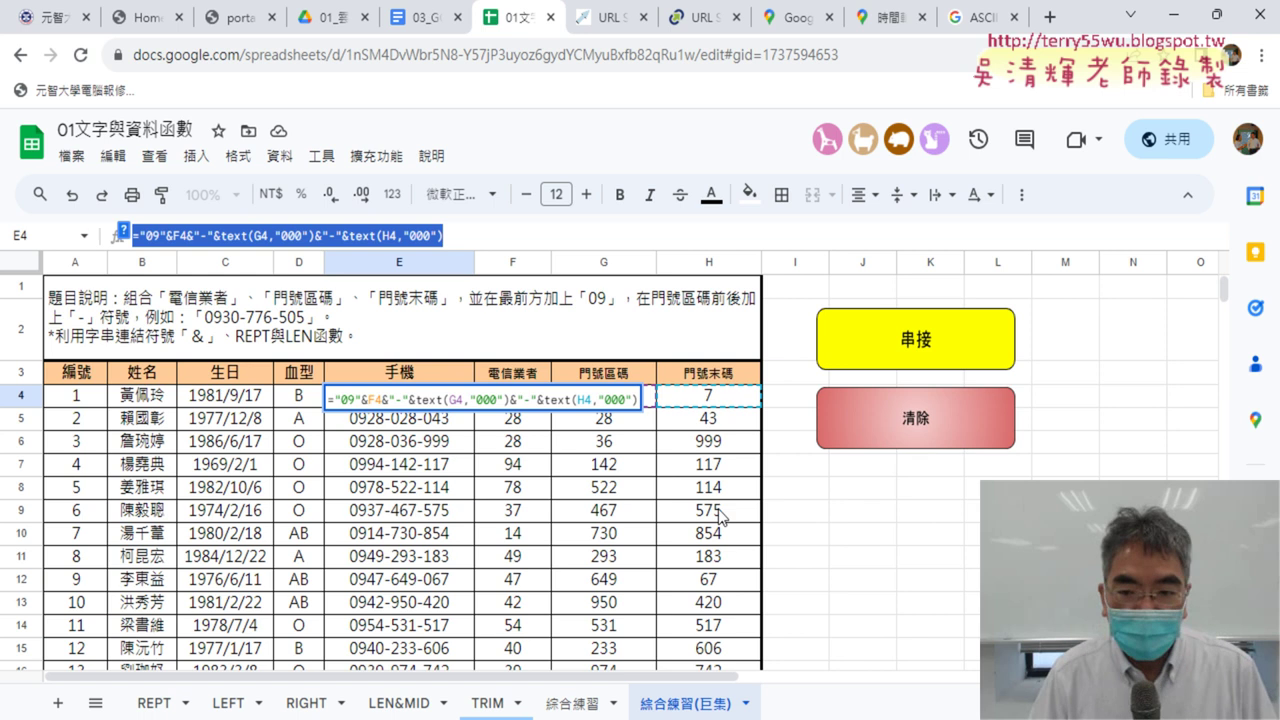
left_click(836, 536)
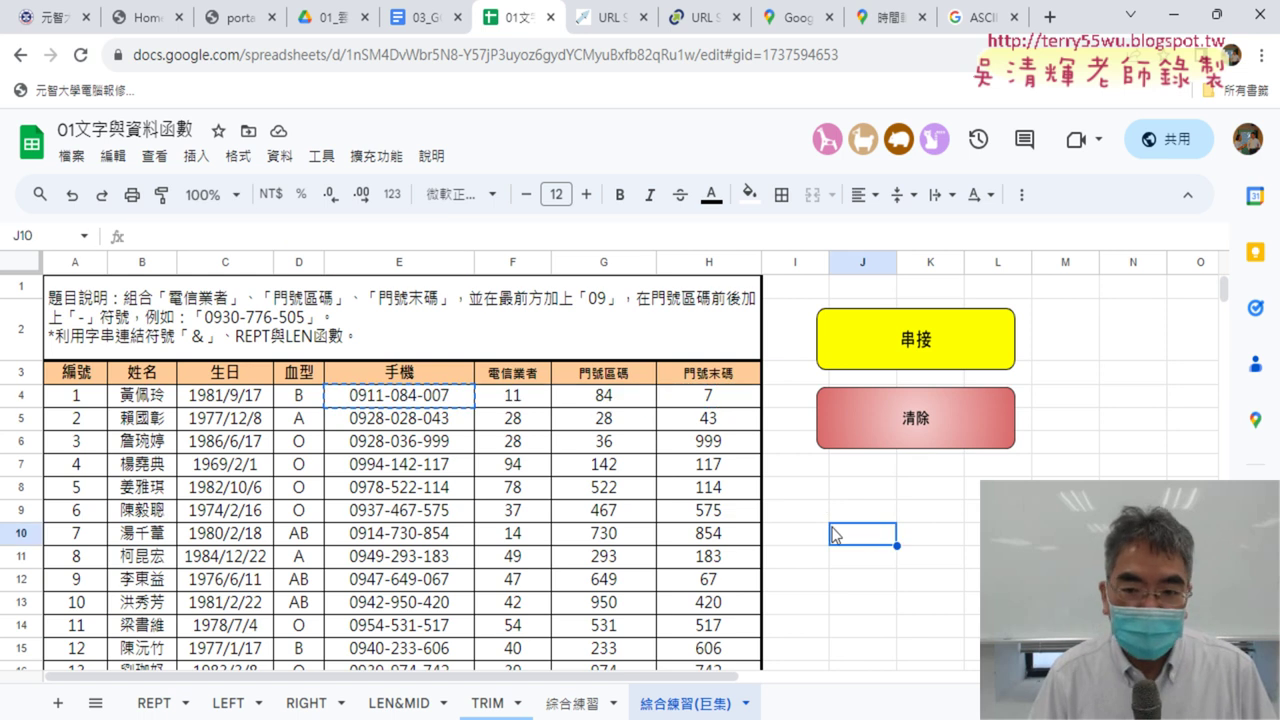
Record a macro with absolute references that clears the 手機 column from E4 down, and save it as 清除.
left_click(376, 156)
mouse_move(407, 233)
left_click(698, 230)
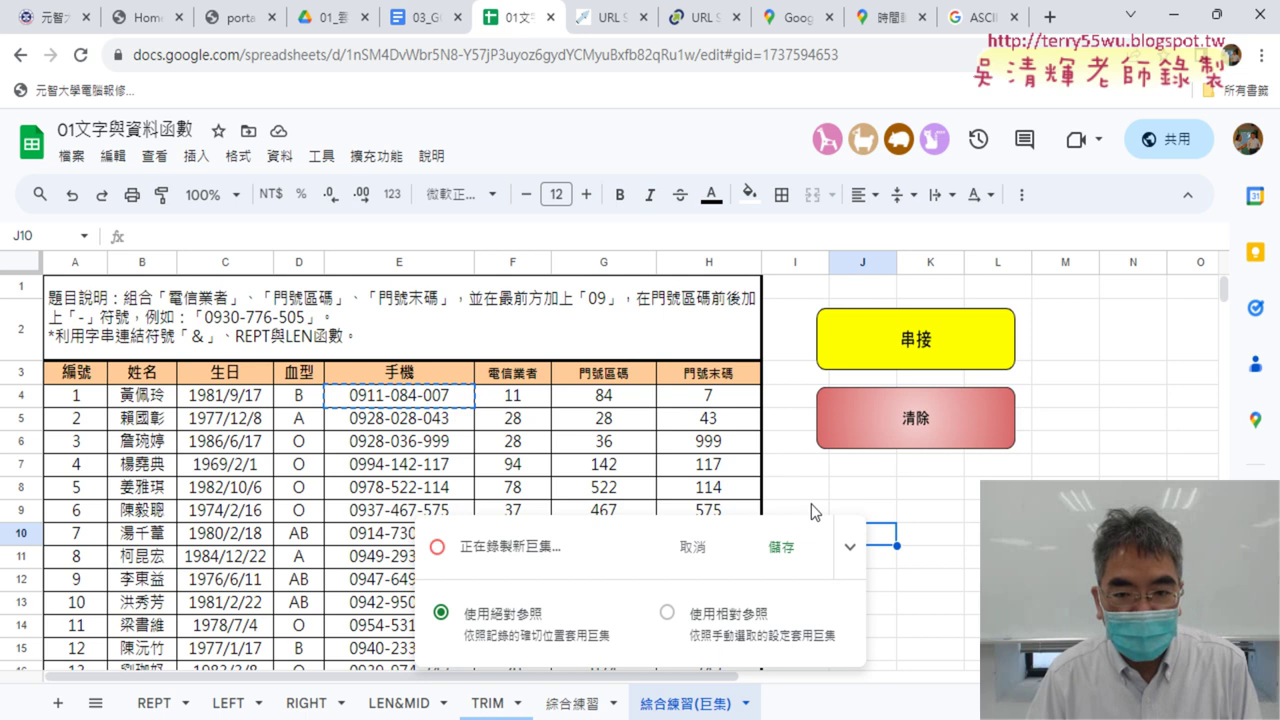
left_click(422, 402)
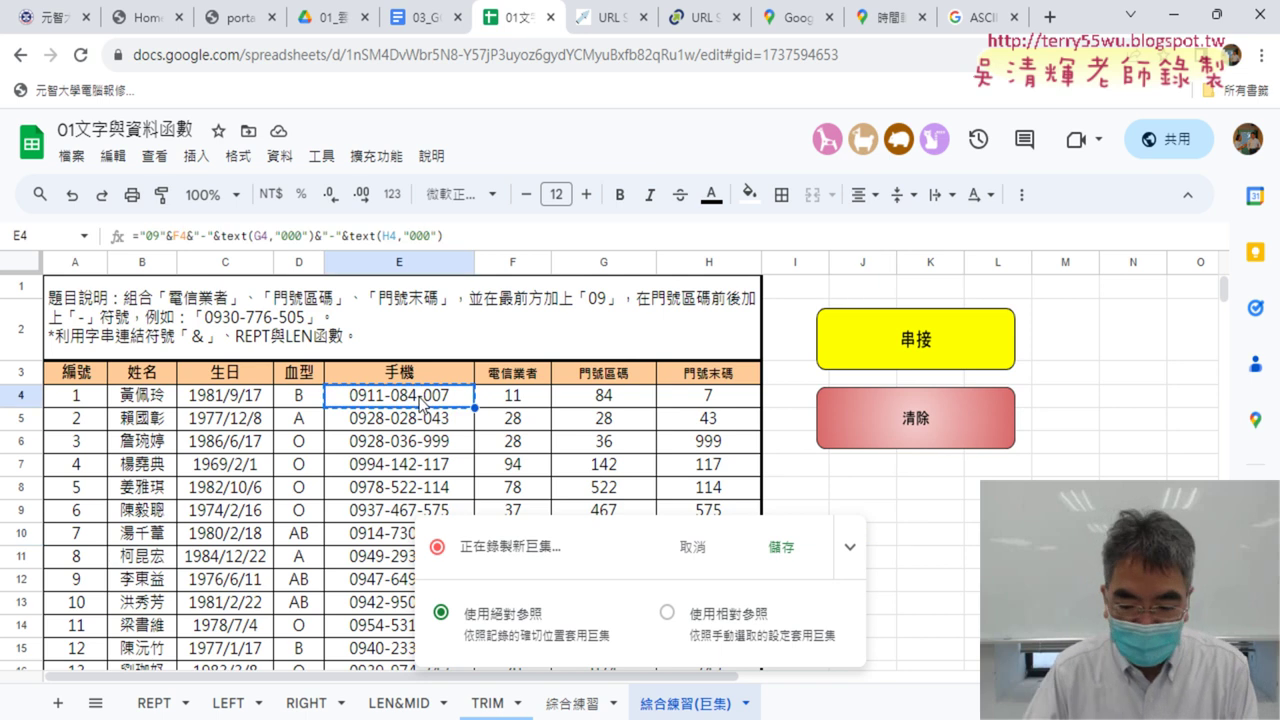
key("ctrl+shift+Down")
key("Delete")
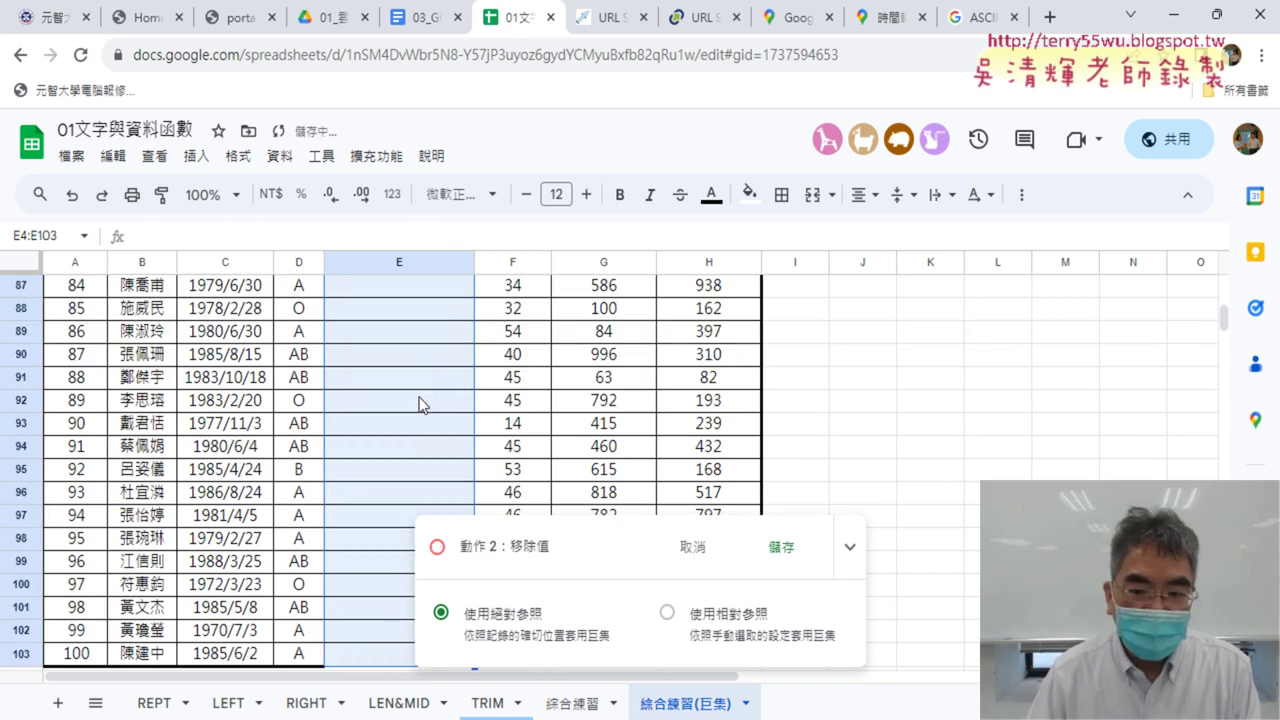
left_click(781, 548)
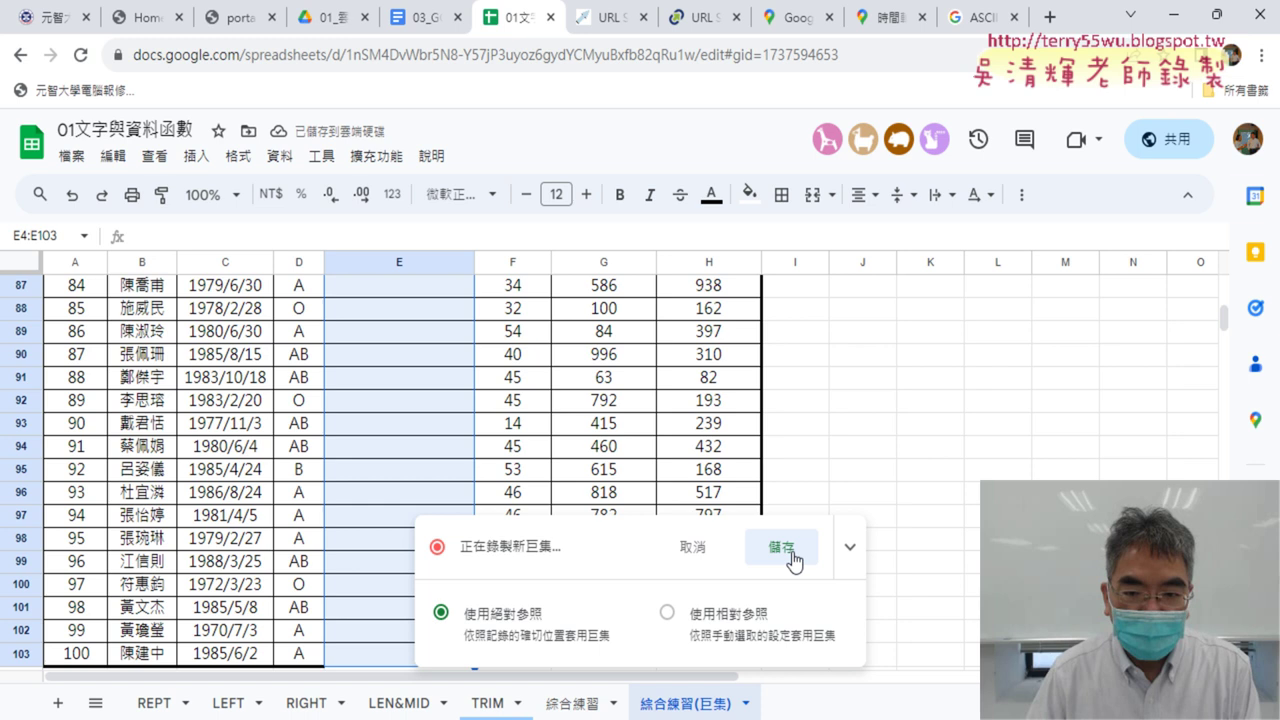
type("清")
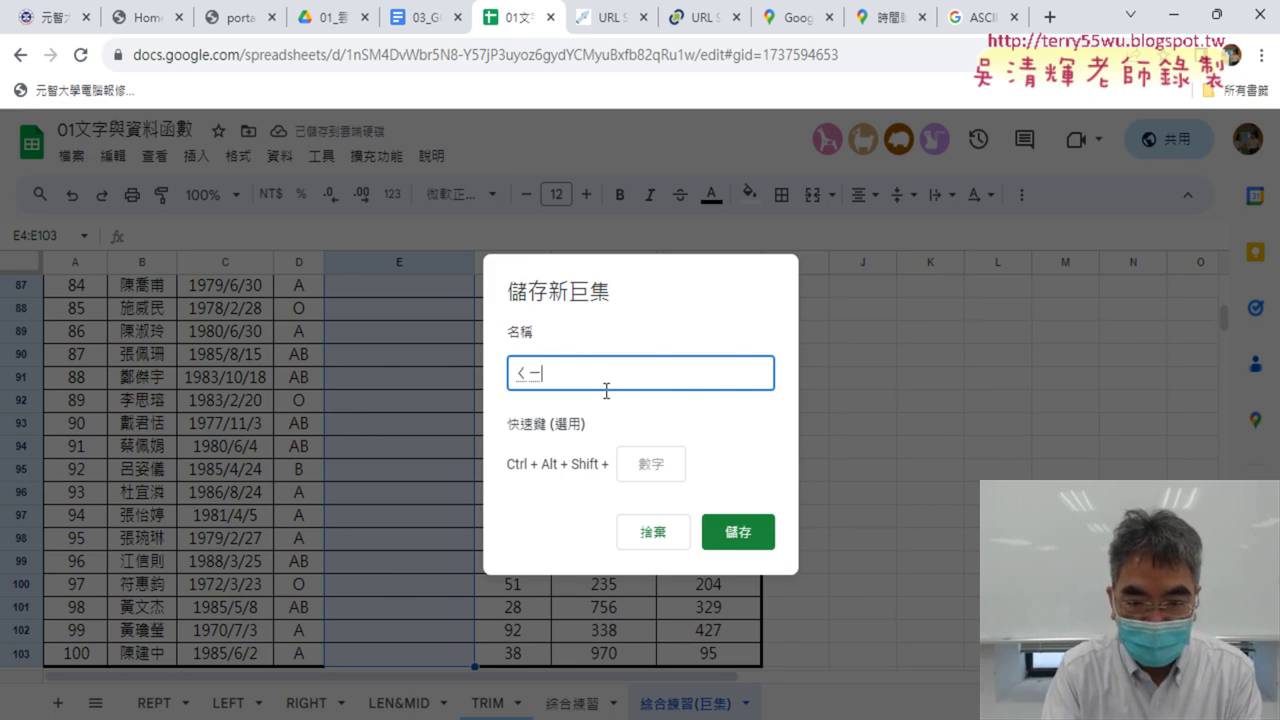
type("ㄨ")
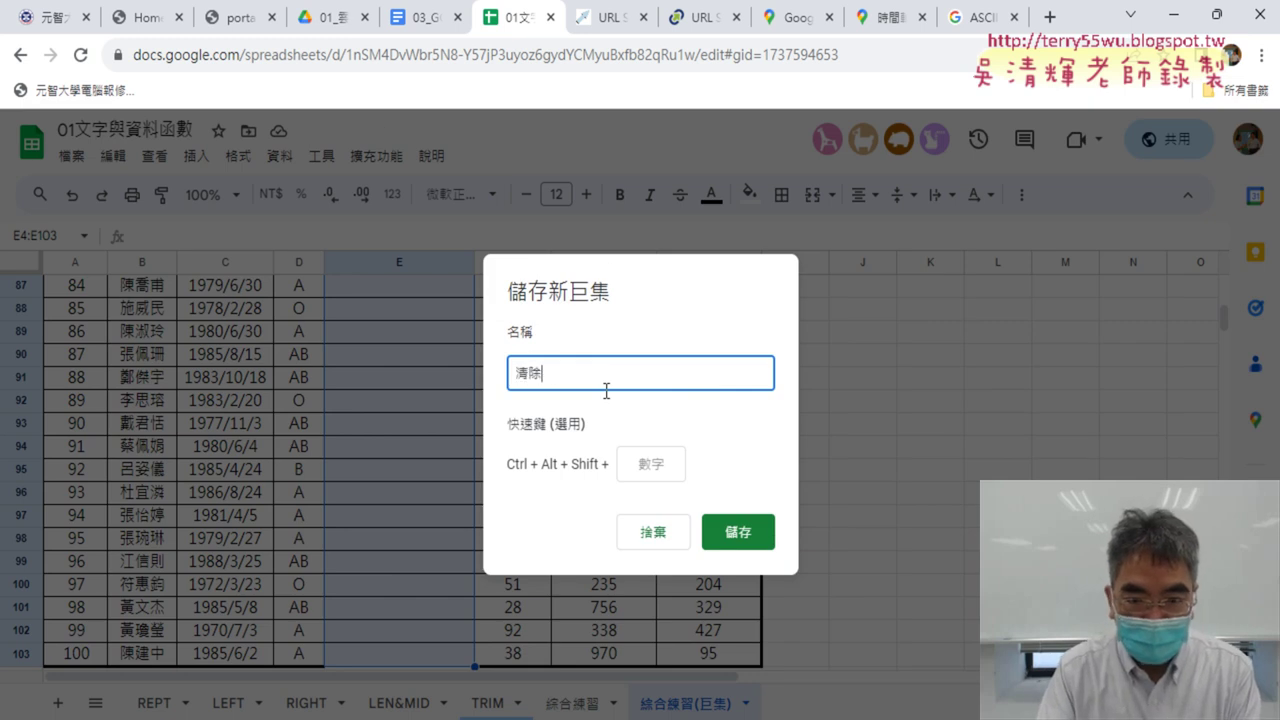
key("Return")
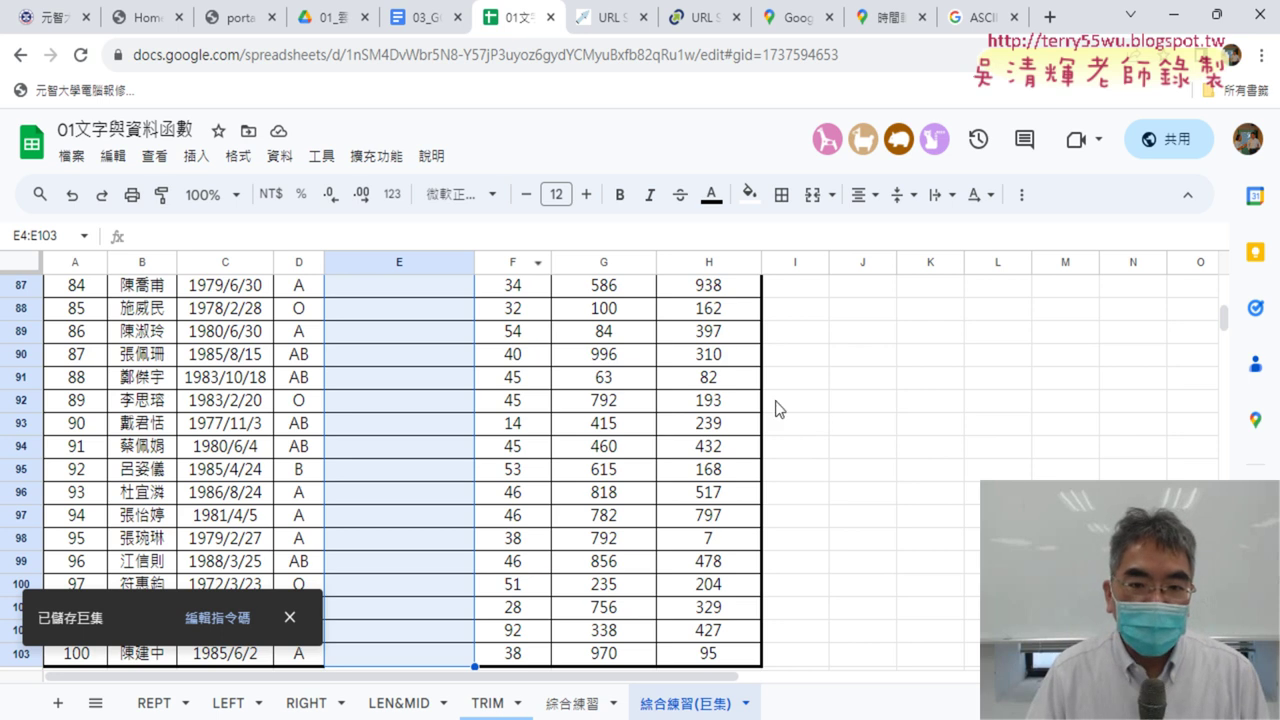
Record a second macro that enters ="09"&F4&"-"&text(G4,"000")&"-"&text(H4,"000") in E4 and accepts the autofill down the 手機 column.
scroll(591, 400, "up", 9)
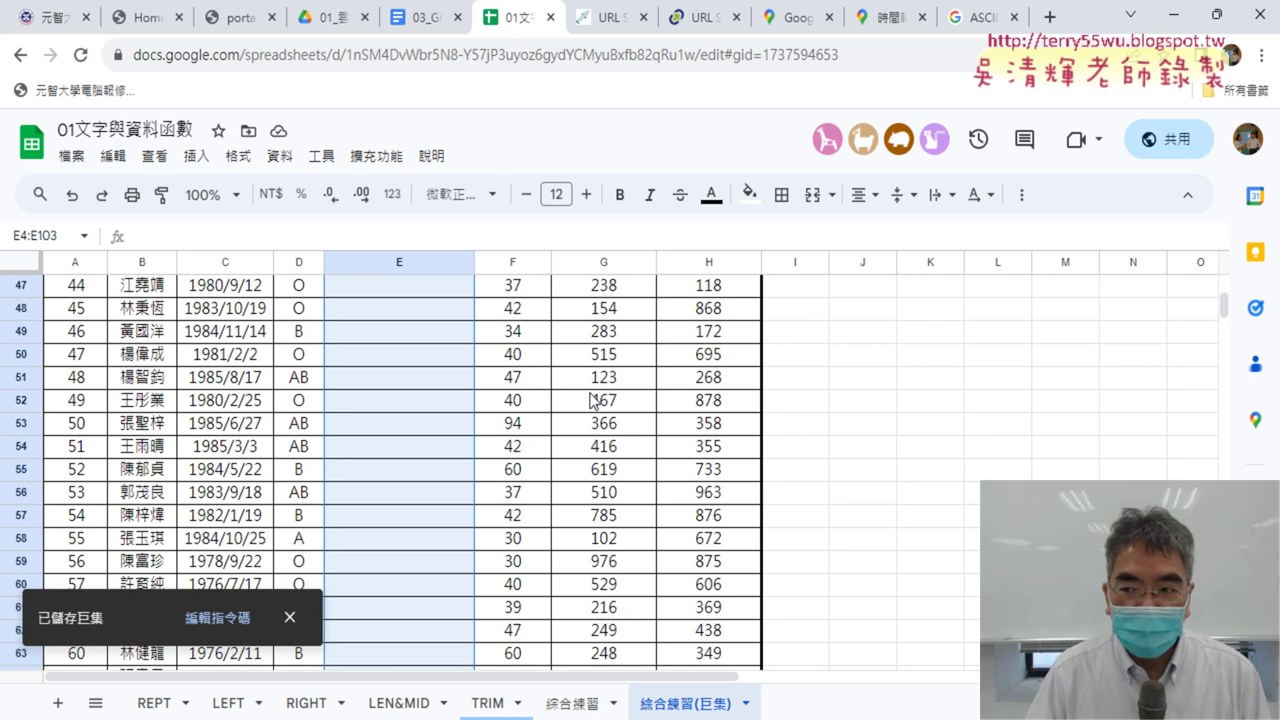
scroll(591, 400, "up", 1)
left_click_drag(1223, 305, 1223, 280)
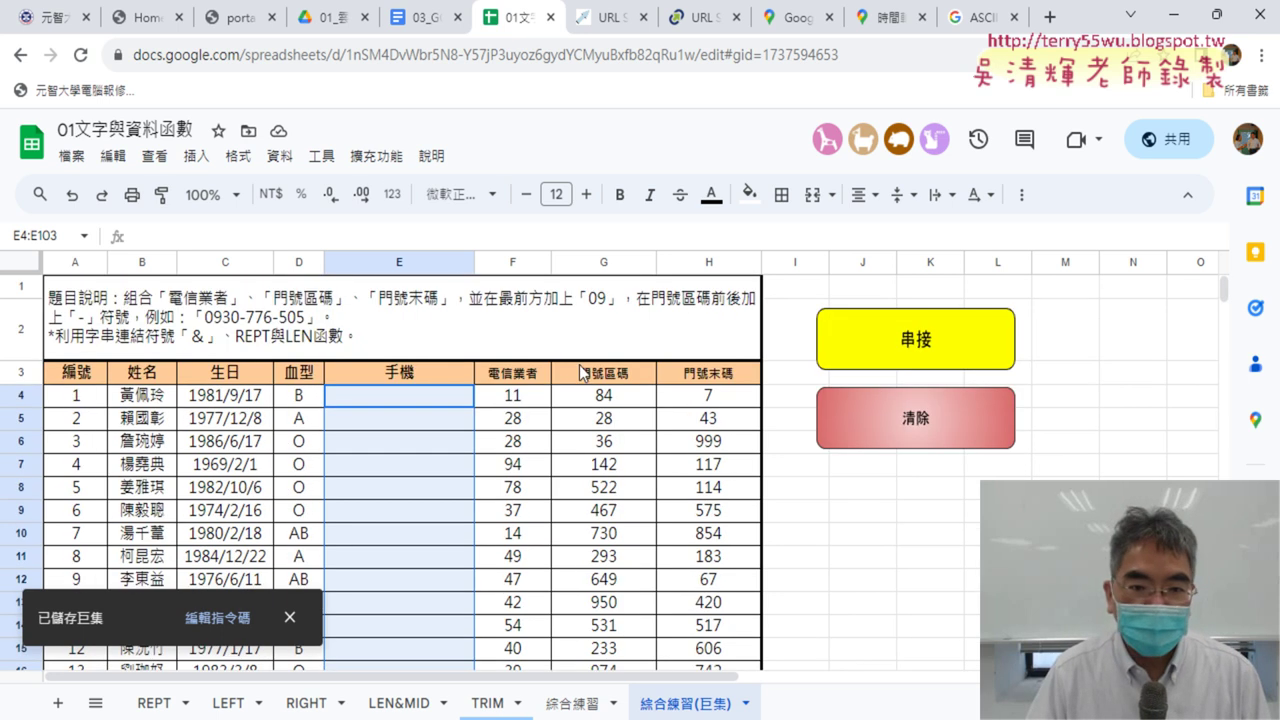
left_click(376, 156)
mouse_move(611, 237)
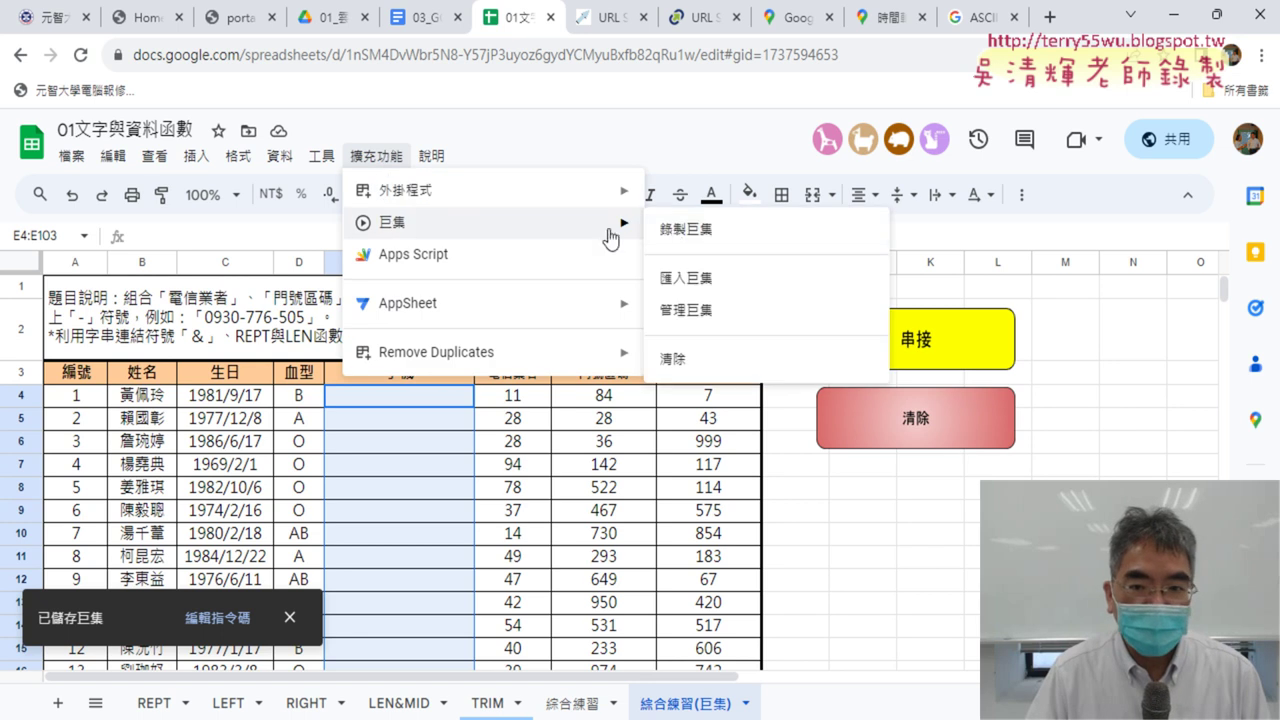
left_click(688, 230)
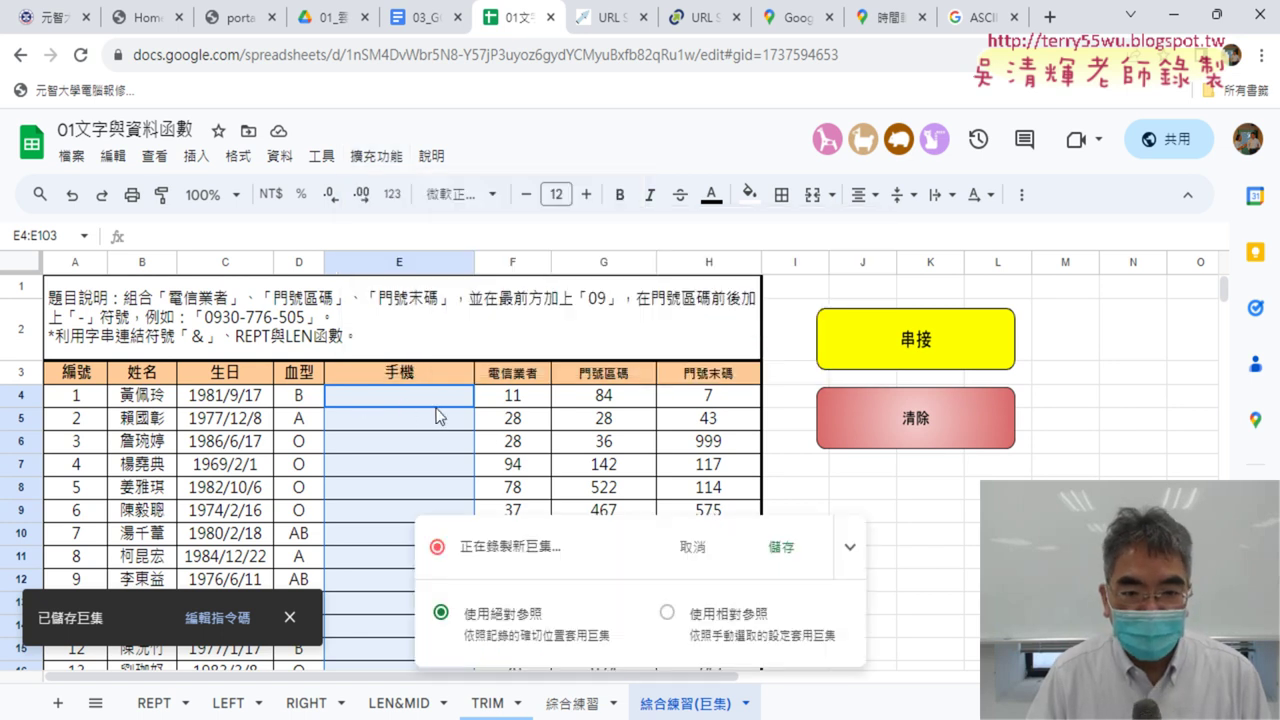
left_click(346, 235)
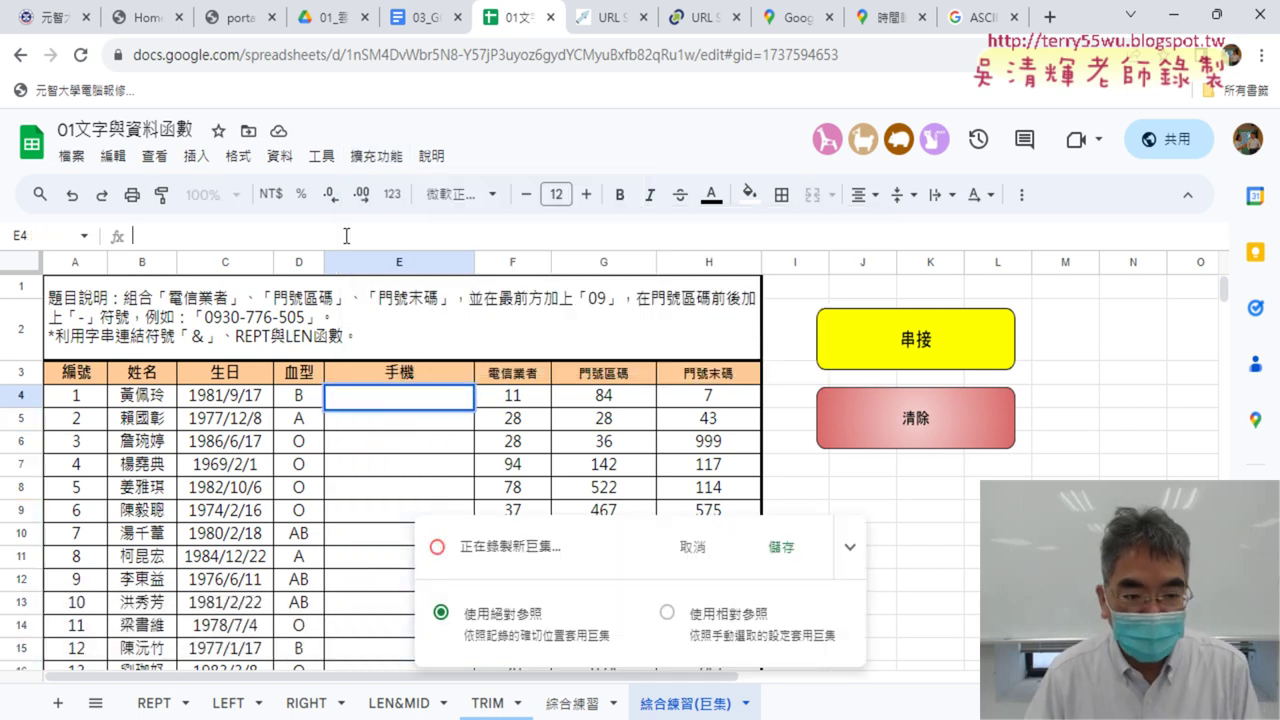
type("=\"09\"&F4&\"-\"&text(G4,\"000\")&\"-\"&text(H4,\"000\")")
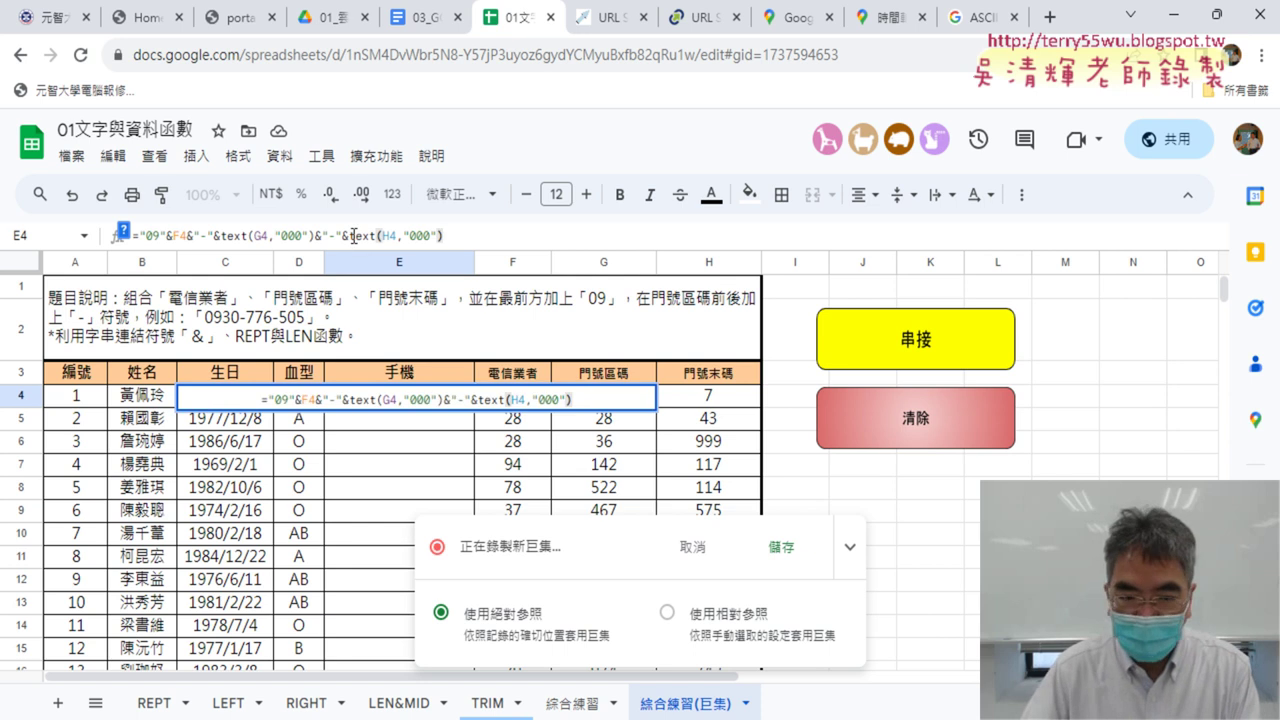
key("Return")
scroll(585, 405, "down", 2)
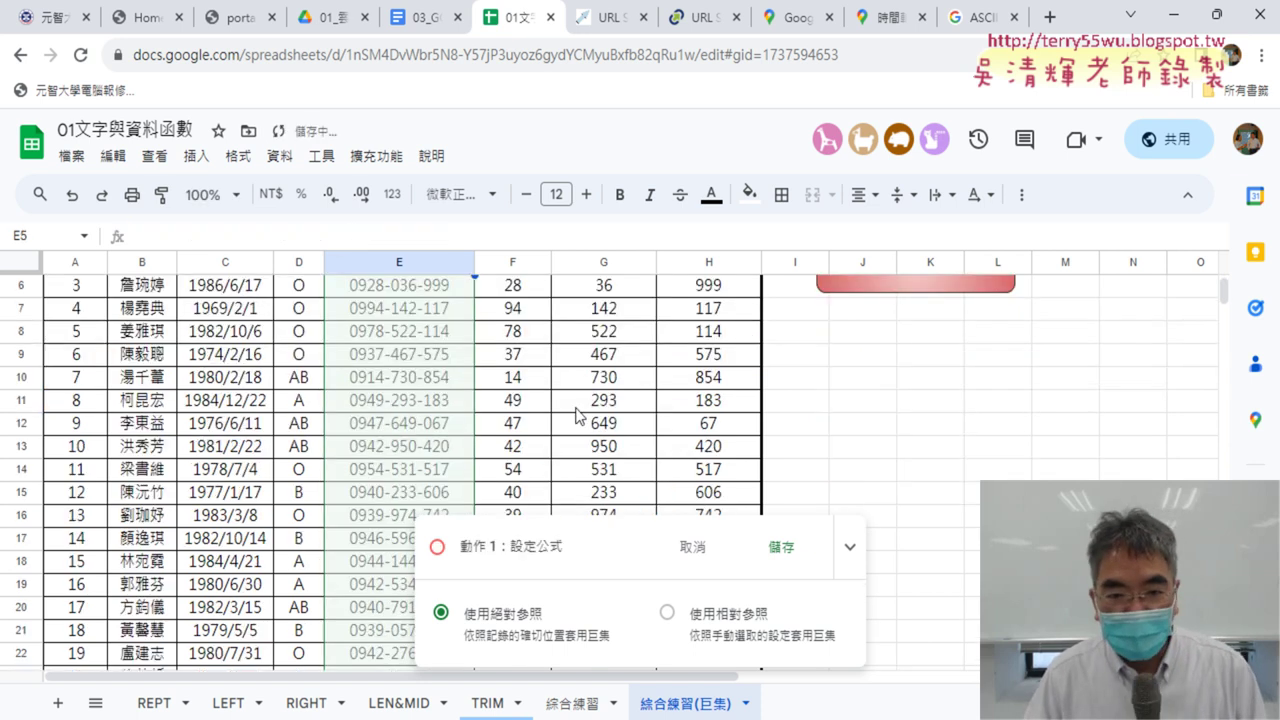
scroll(567, 390, "up", 1)
left_click(497, 438)
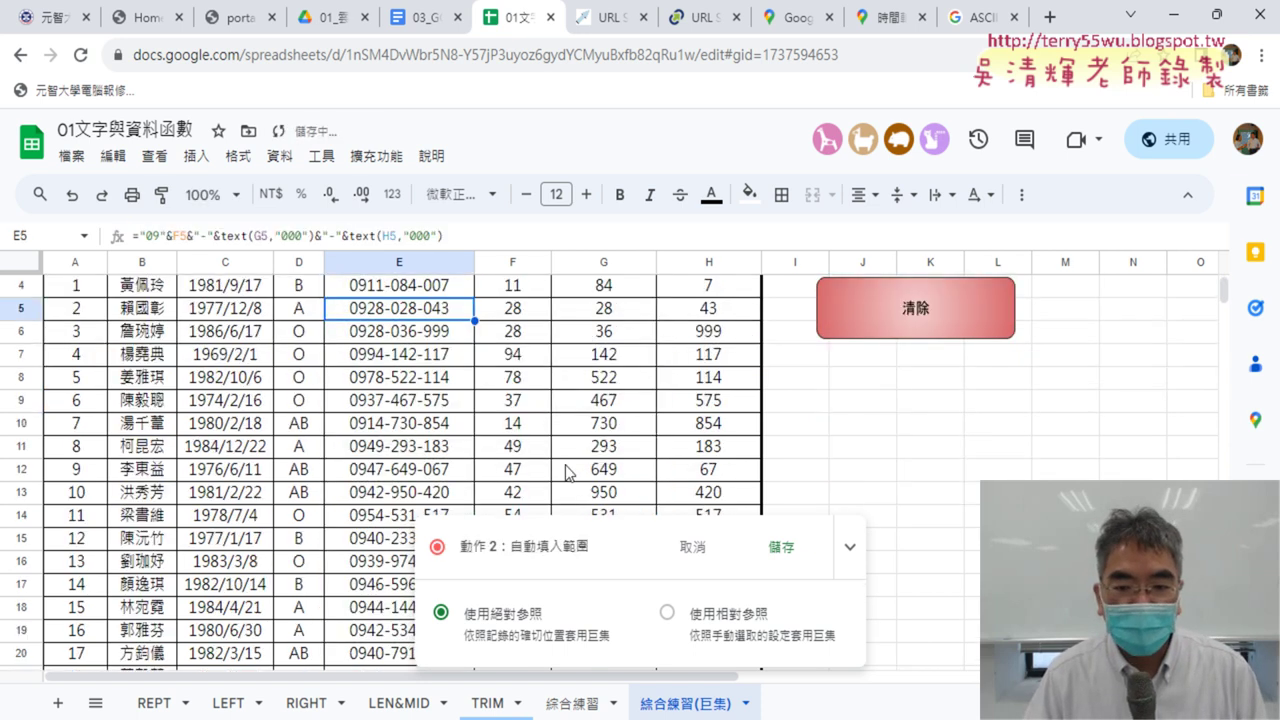
Stop the recording and save the new macro under the name 串接.
left_click(782, 566)
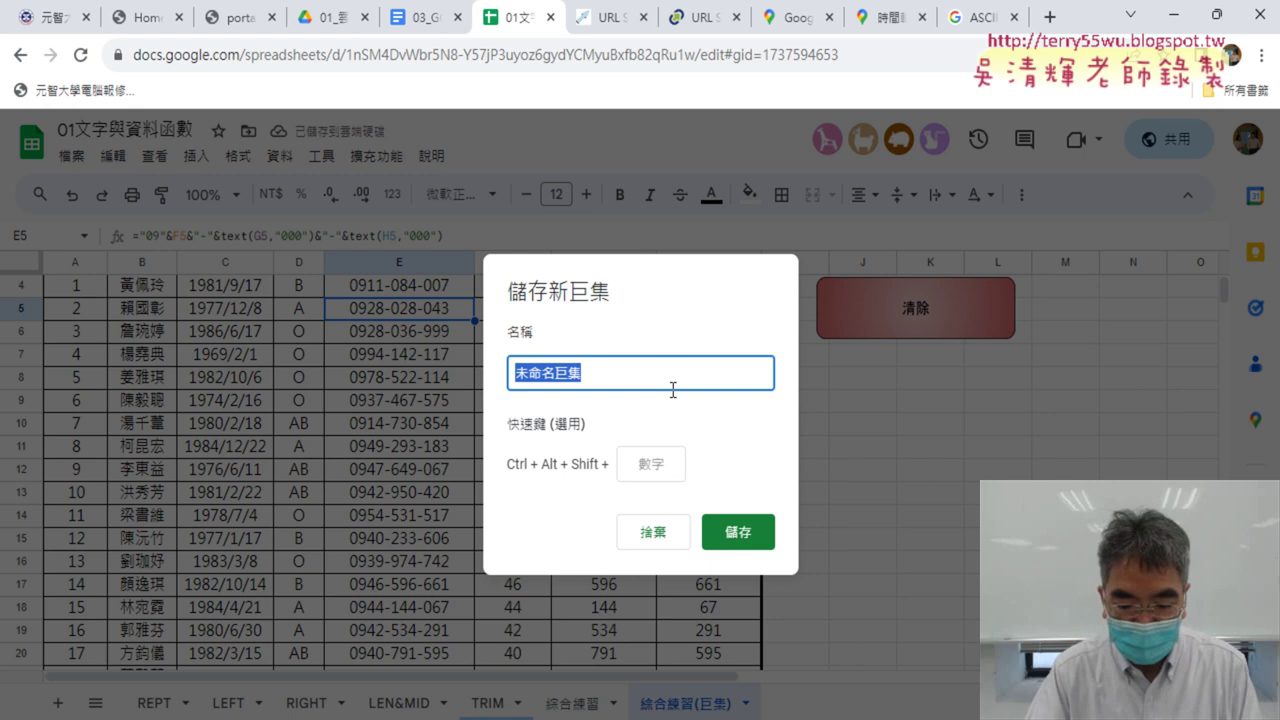
type("ㄔㄨㄢˋㄐㄧㄝ")
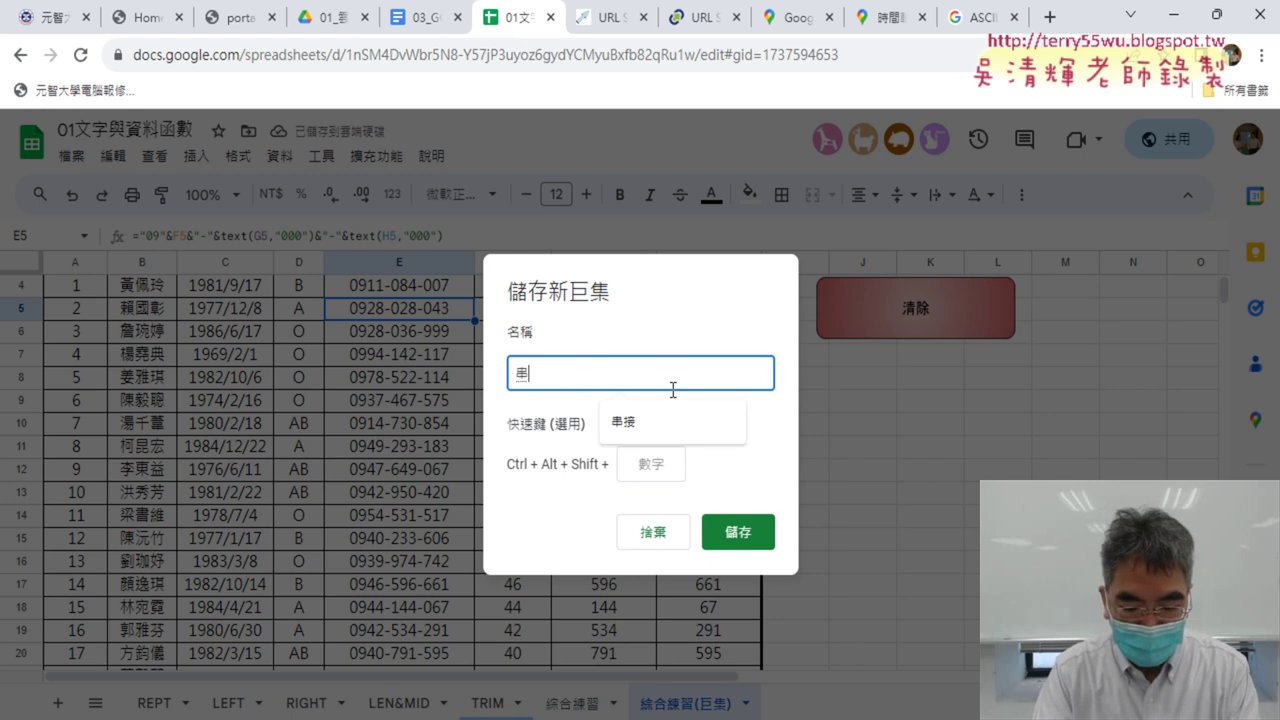
key("space")
key("Return")
key("Return")
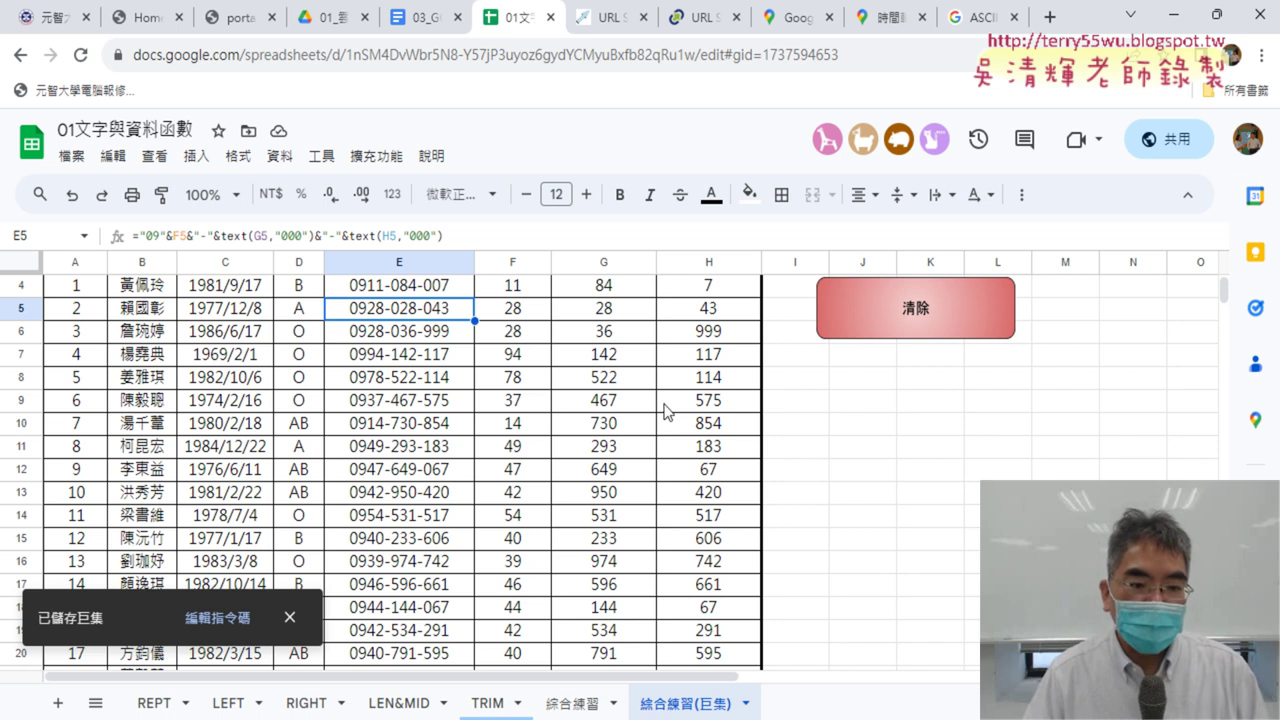
Open the Apps Script project and highlight the code of the 清除 and 串接 functions.
left_click(374, 160)
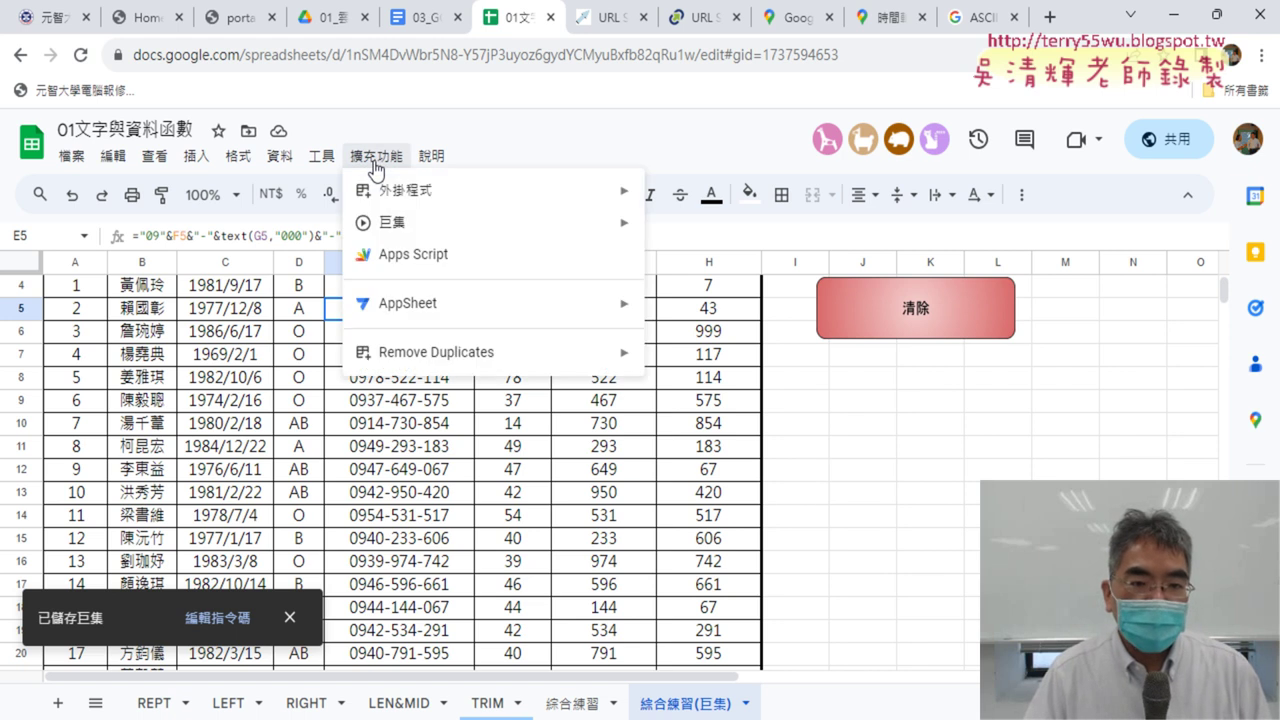
left_click(430, 264)
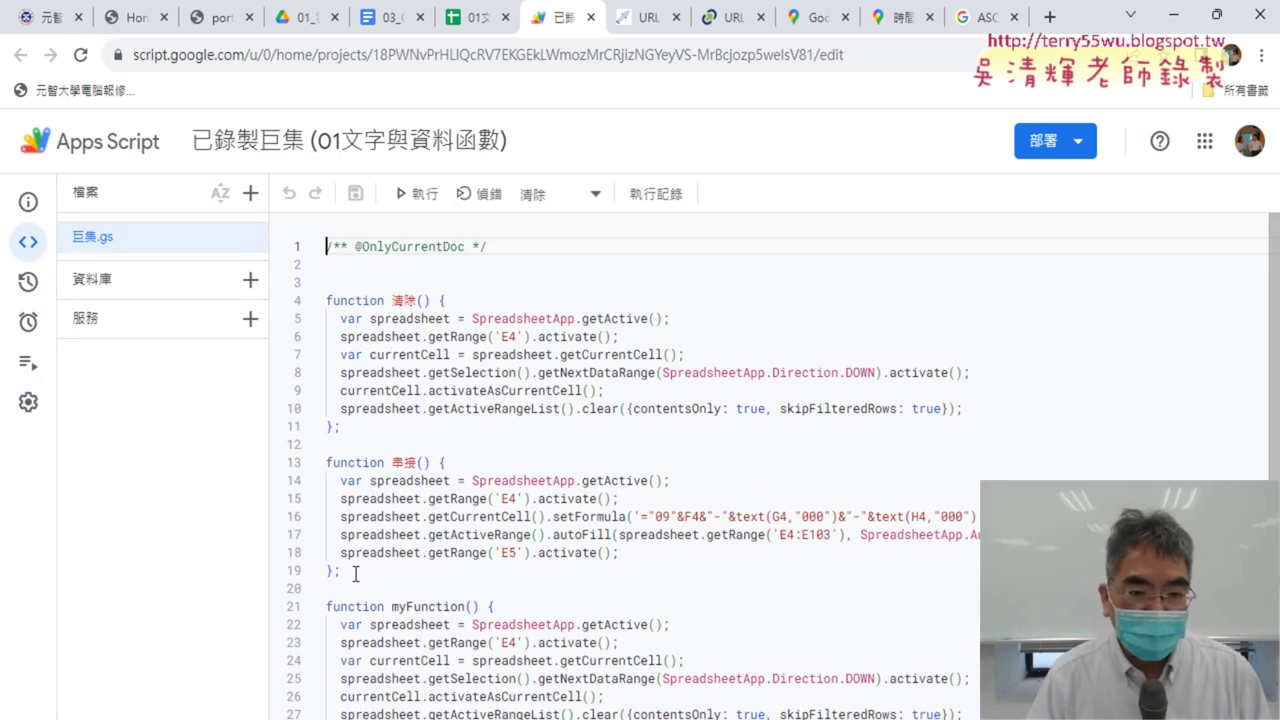
left_click_drag(355, 573, 326, 300)
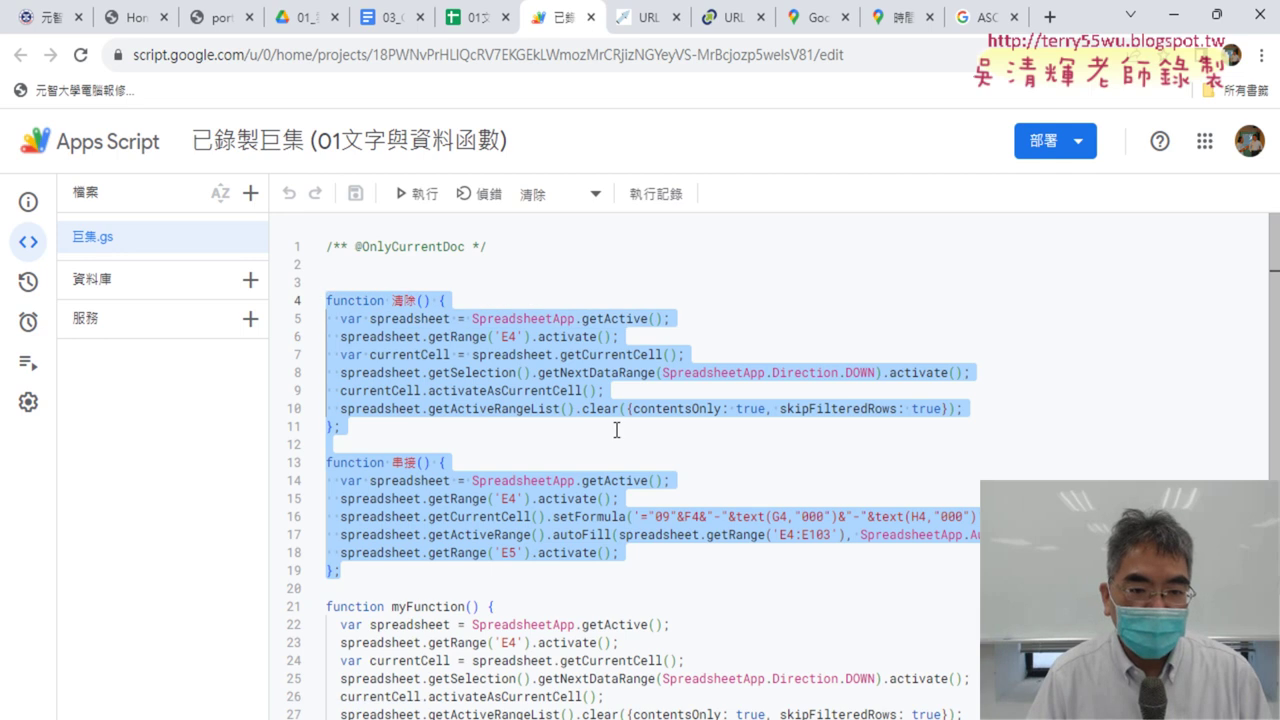
Highlight the names myFunction and myFunction1, the clear call in the first, and the formula string in the second.
scroll(617, 430, "down", 3)
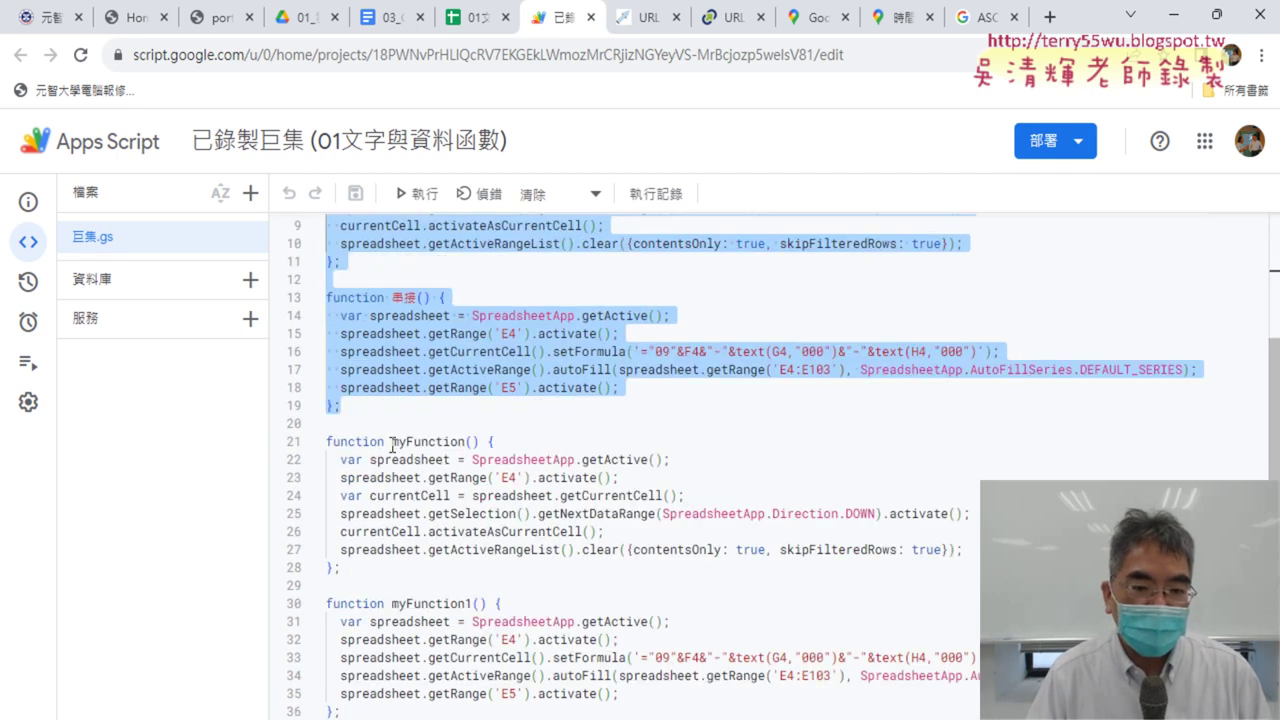
left_click_drag(393, 441, 465, 441)
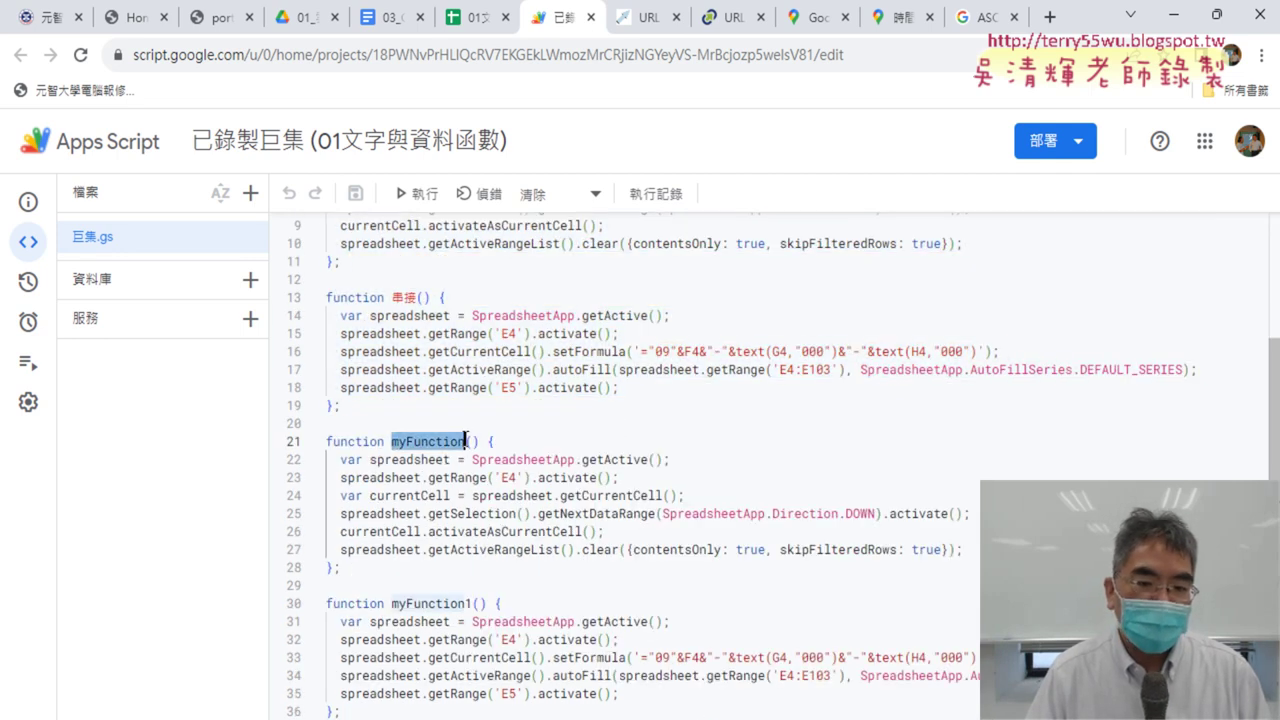
left_click_drag(391, 603, 472, 605)
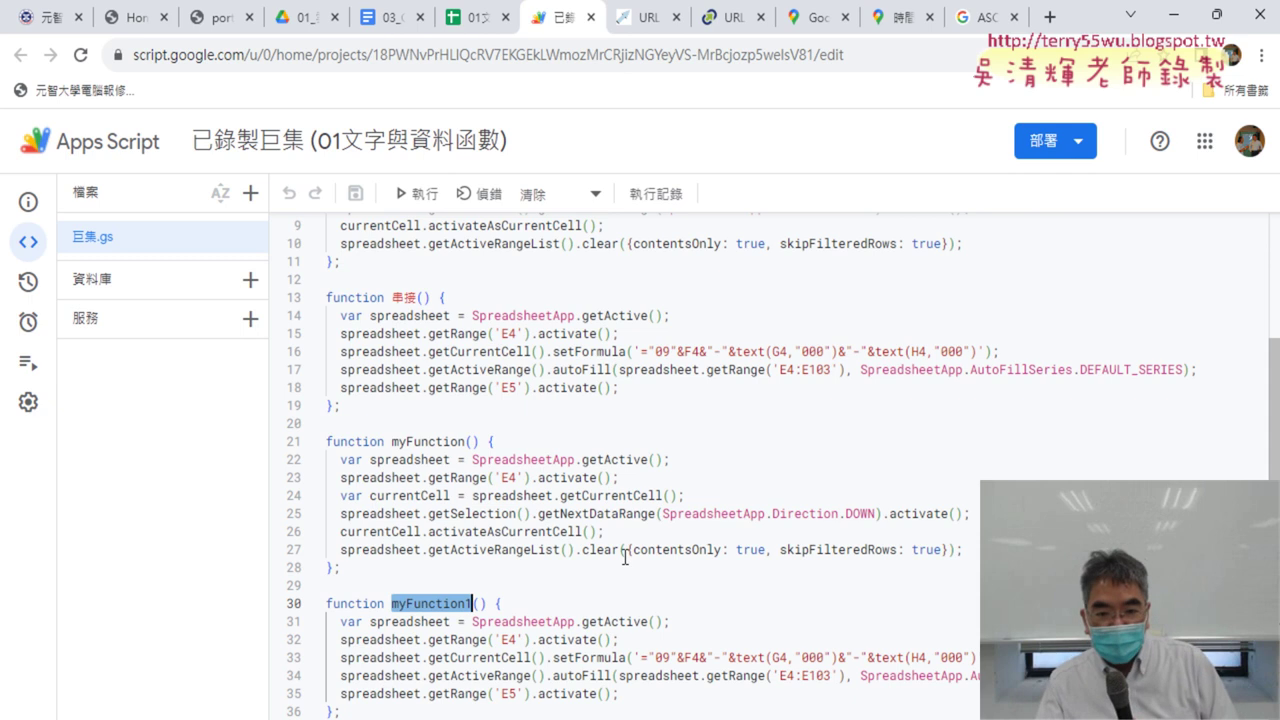
left_click_drag(619, 552, 583, 550)
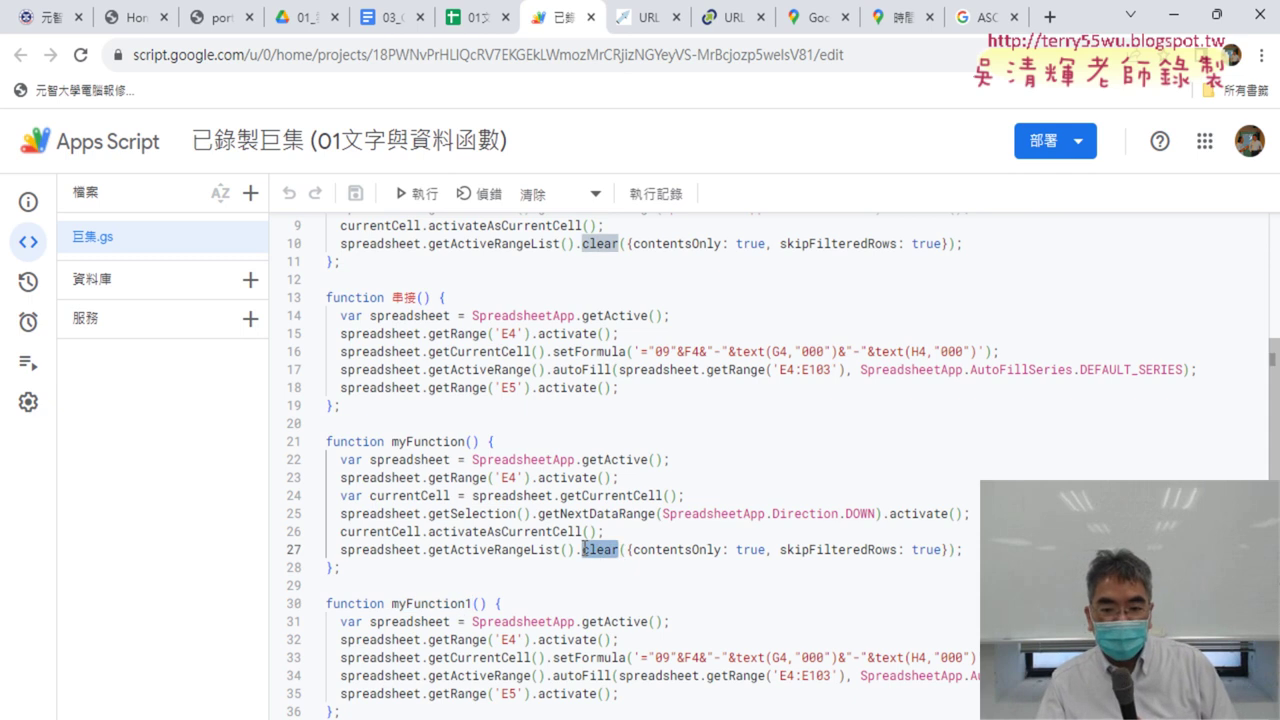
left_click_drag(643, 659, 977, 660)
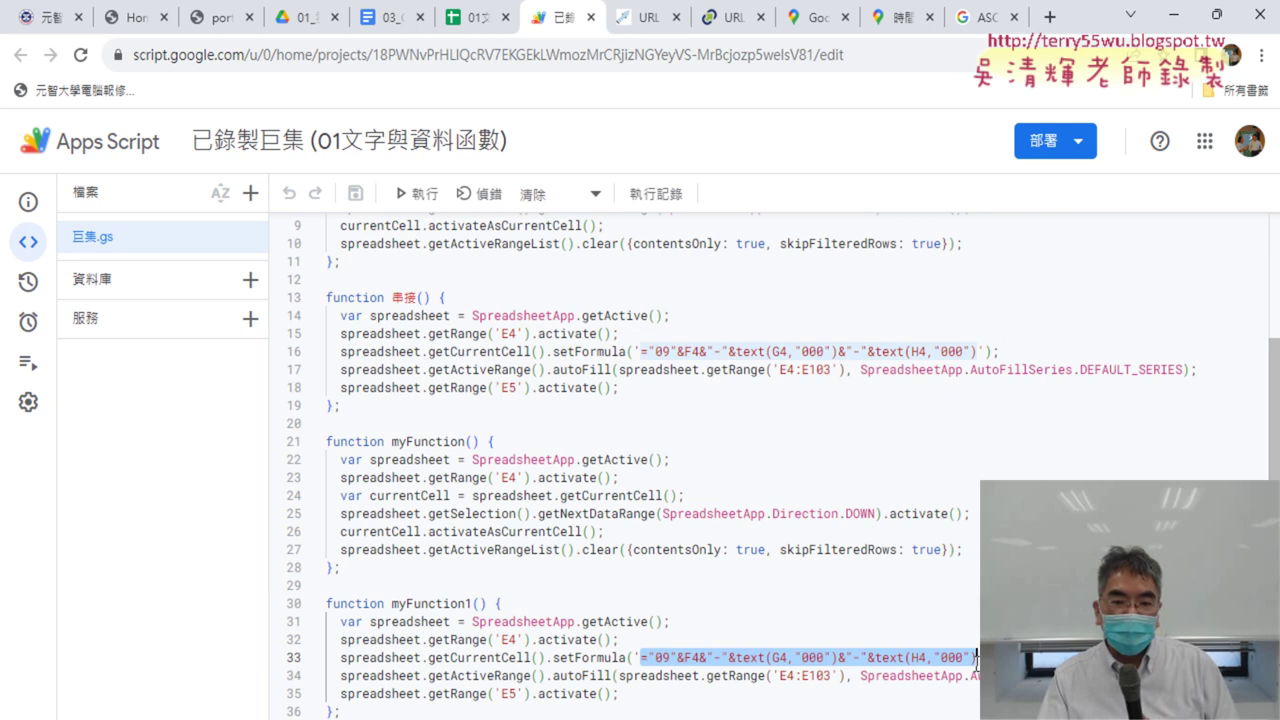
Point out the function names 清除 and 串接 and compare them with myFunction and myFunction1 in the code.
scroll(504, 398, "up", 1)
left_click(401, 237)
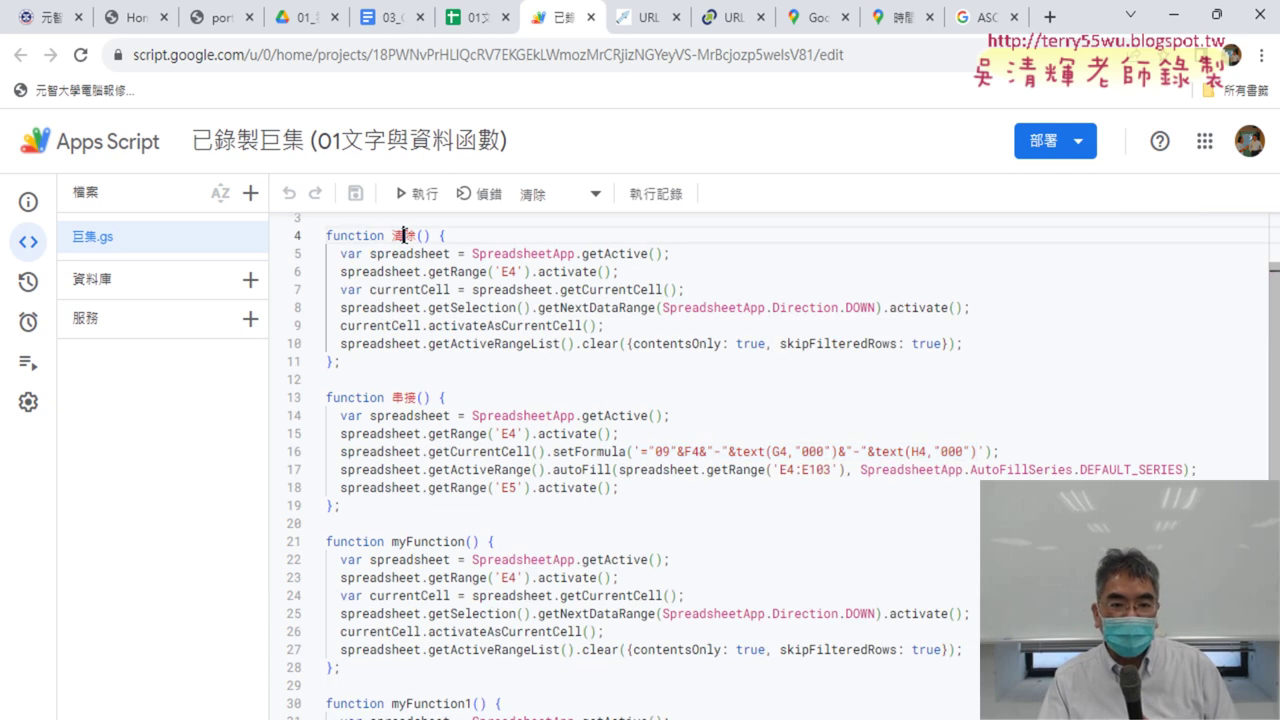
left_click(408, 398)
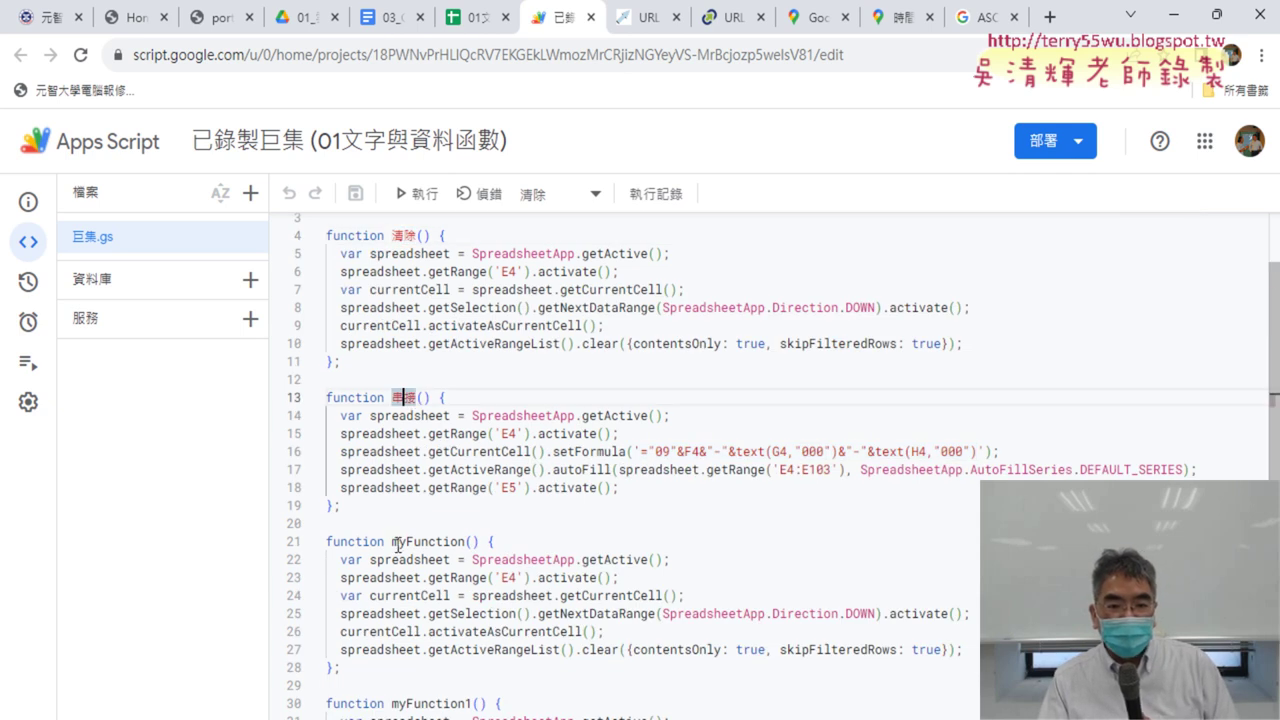
left_click_drag(391, 542, 466, 545)
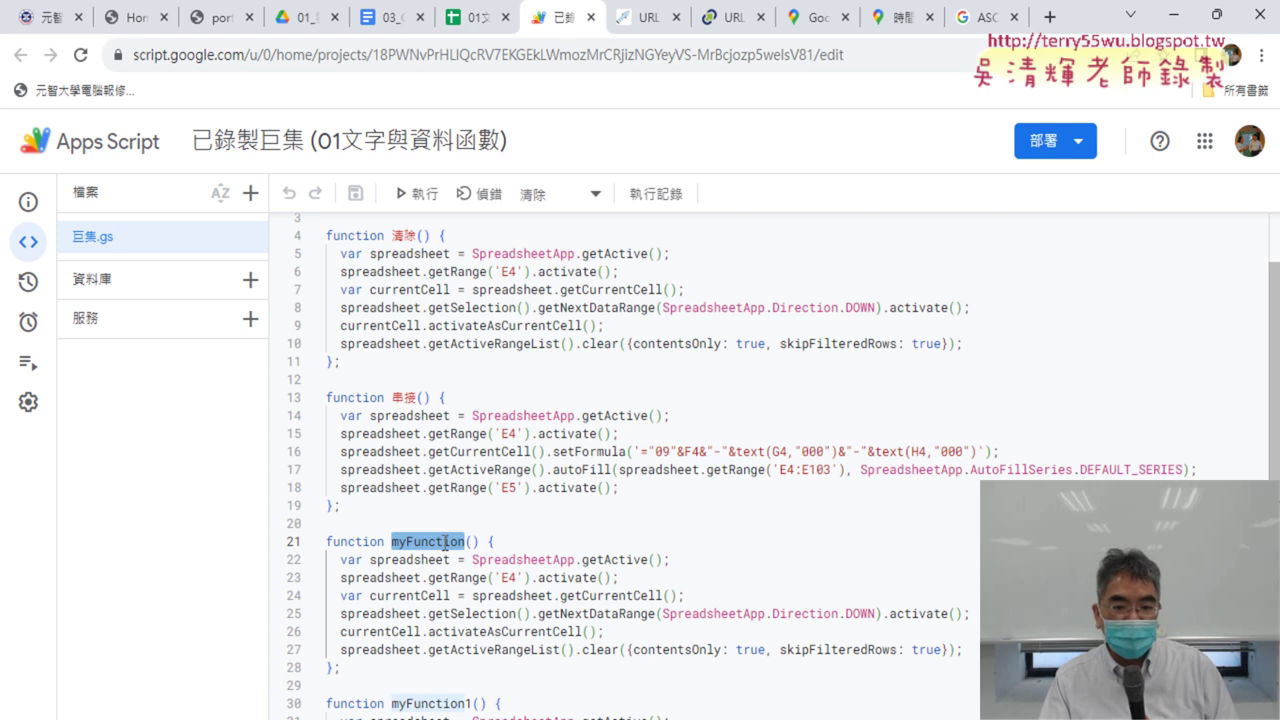
scroll(450, 560, "down", 1)
left_click_drag(392, 604, 471, 604)
Return to the spreadsheet and run the red 清除 button to empty the 手機 column.
left_click(478, 17)
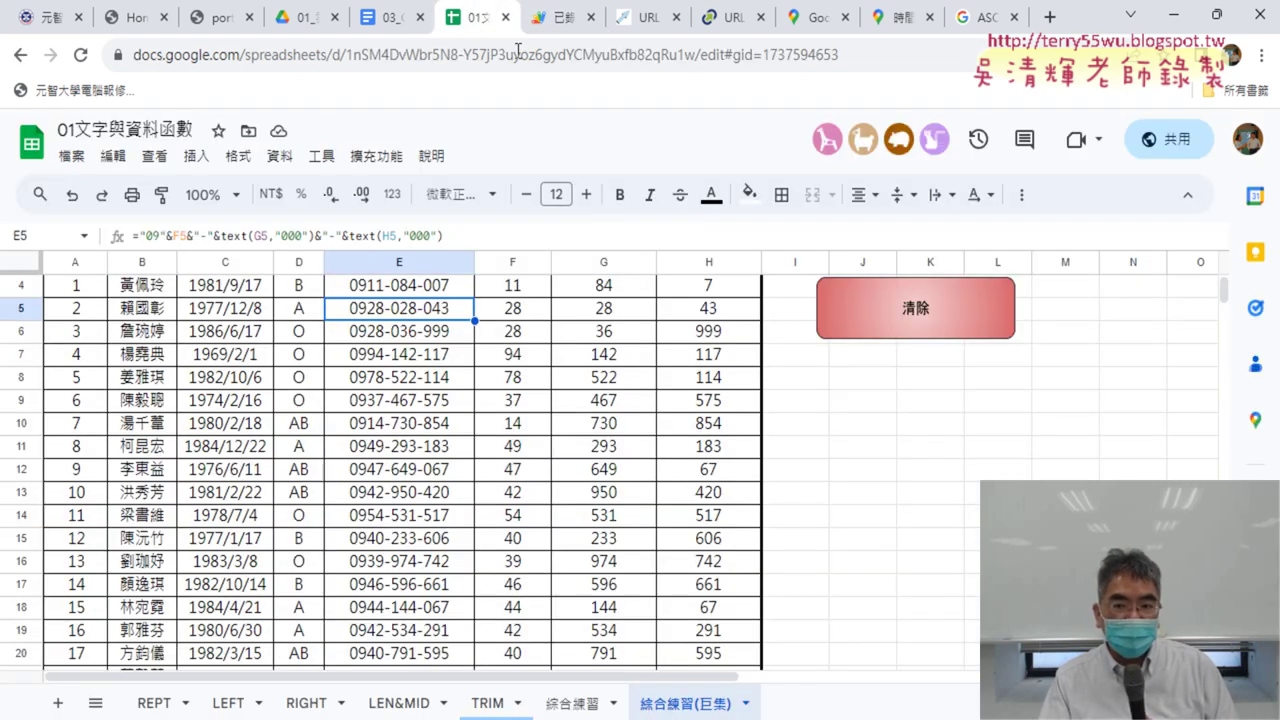
scroll(864, 420, "up", 2)
left_click(1001, 411)
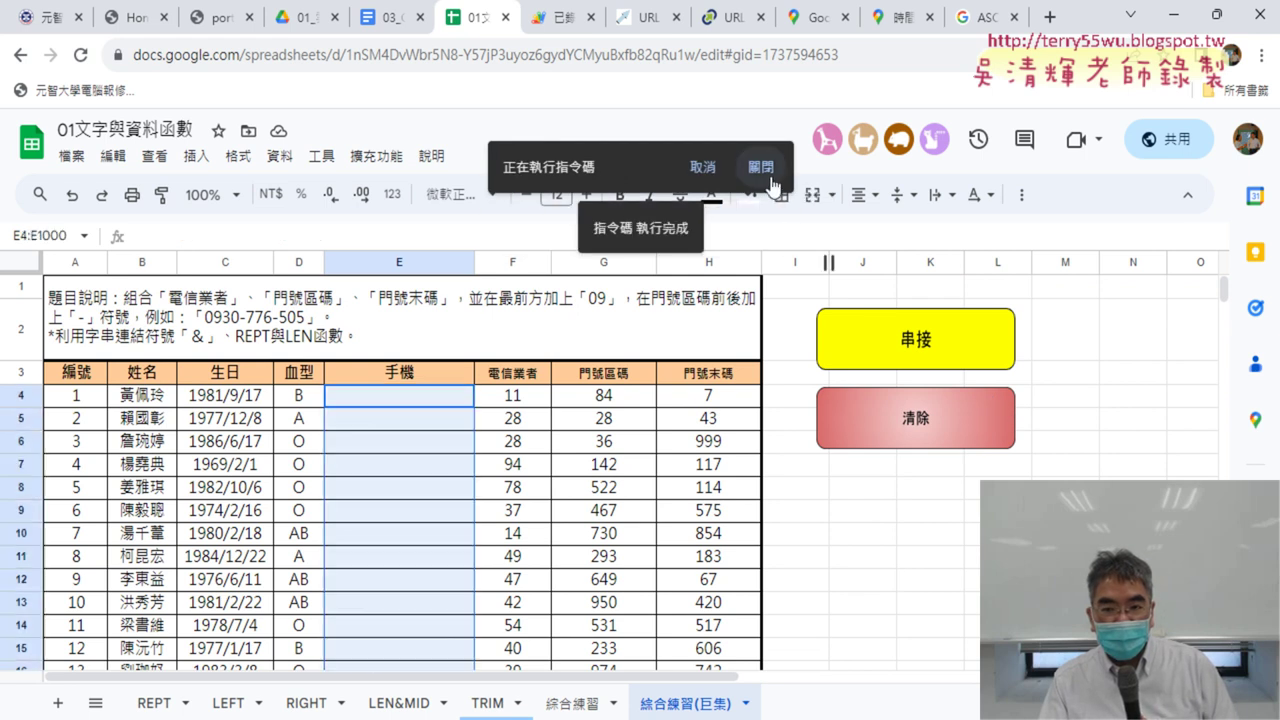
Reassign the red 清除 button's script to myFunction, copying the function name from the Apps Script code.
right_click(982, 416)
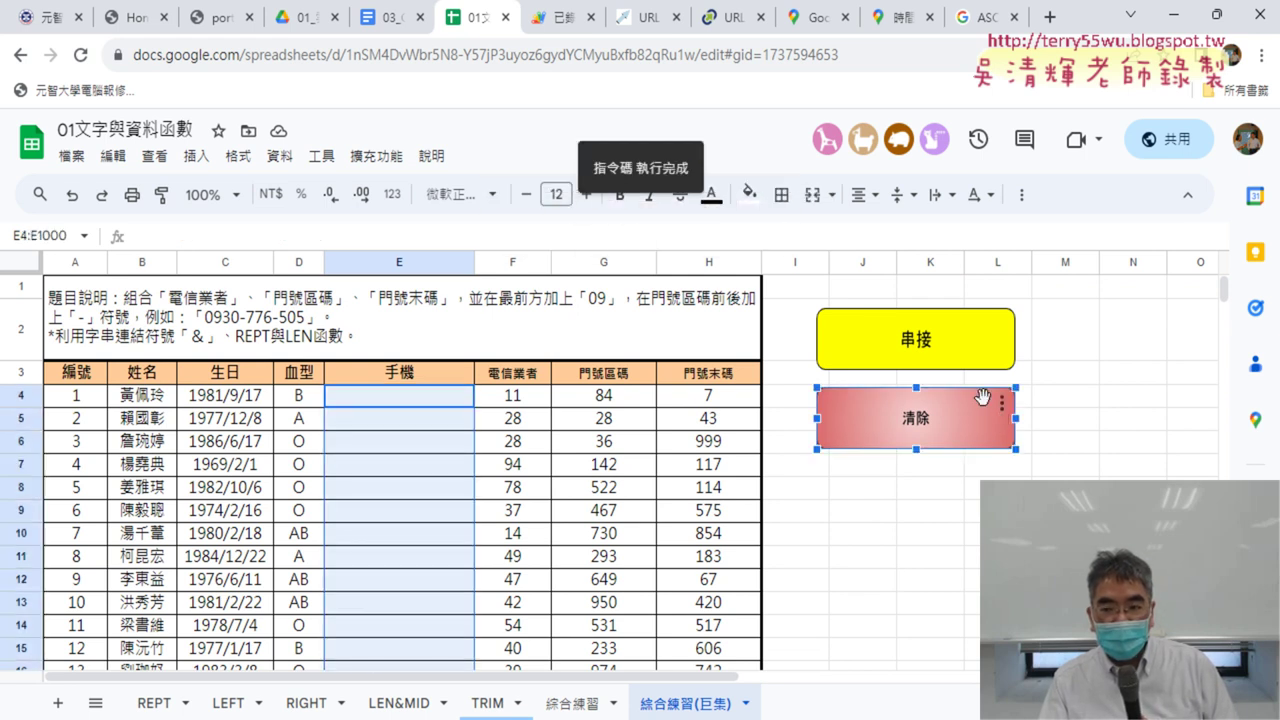
left_click(1002, 402)
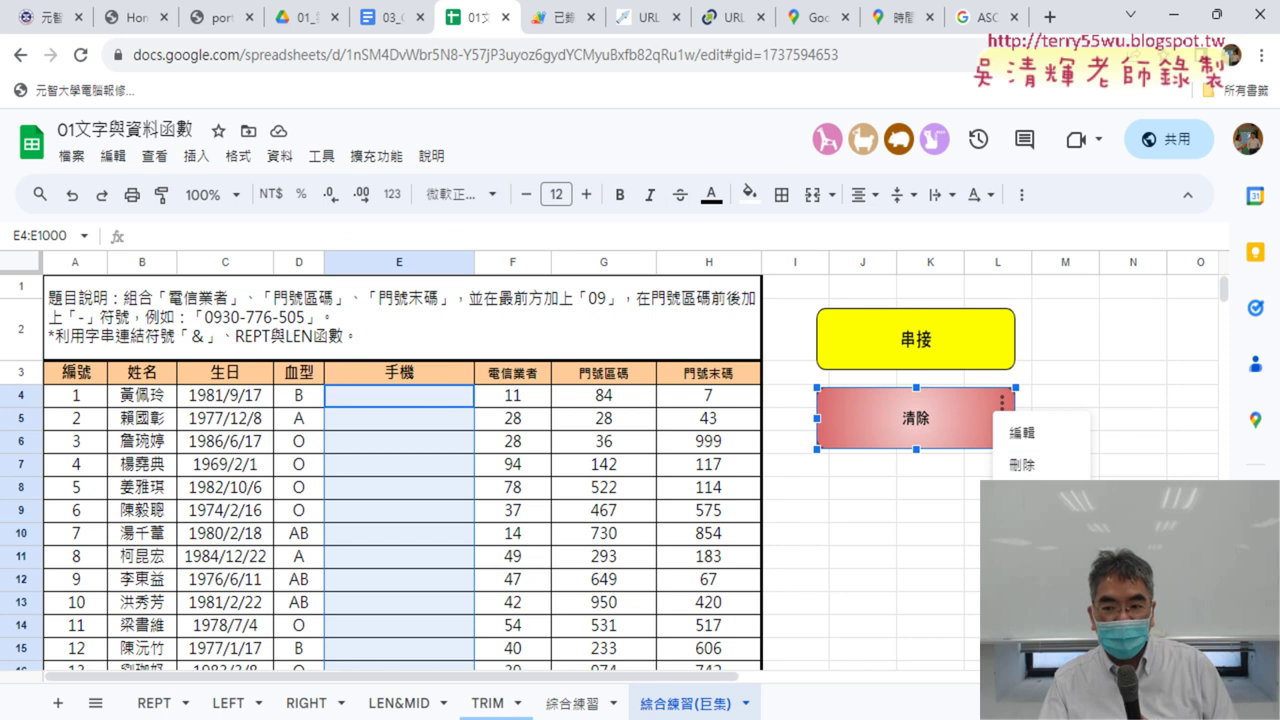
left_click(1022, 464)
left_click(560, 17)
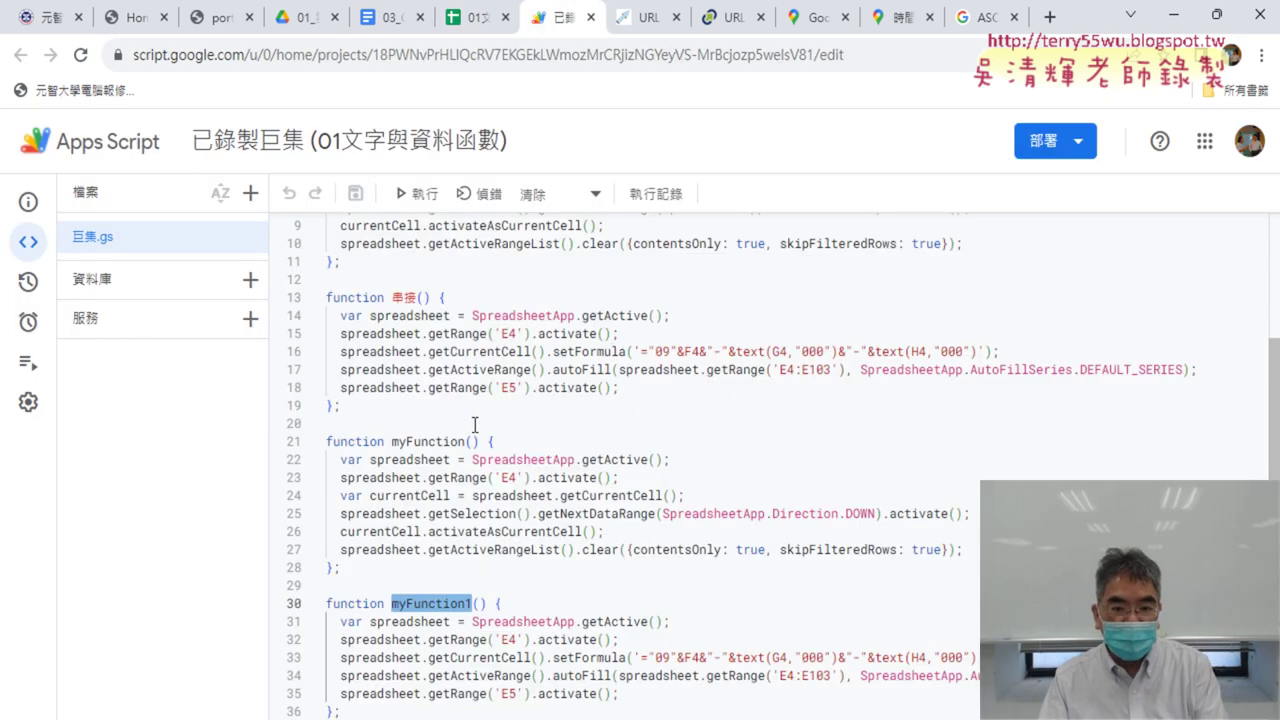
left_click_drag(467, 441, 391, 441)
key("ctrl+c")
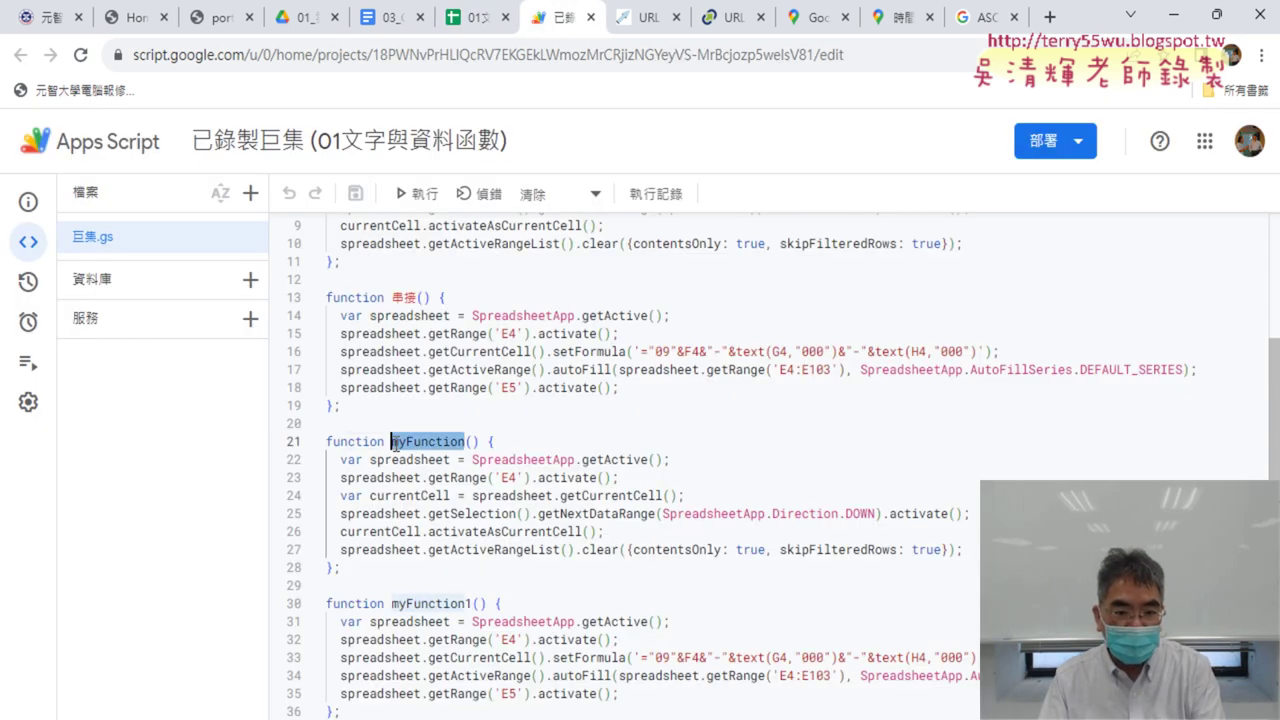
left_click(478, 17)
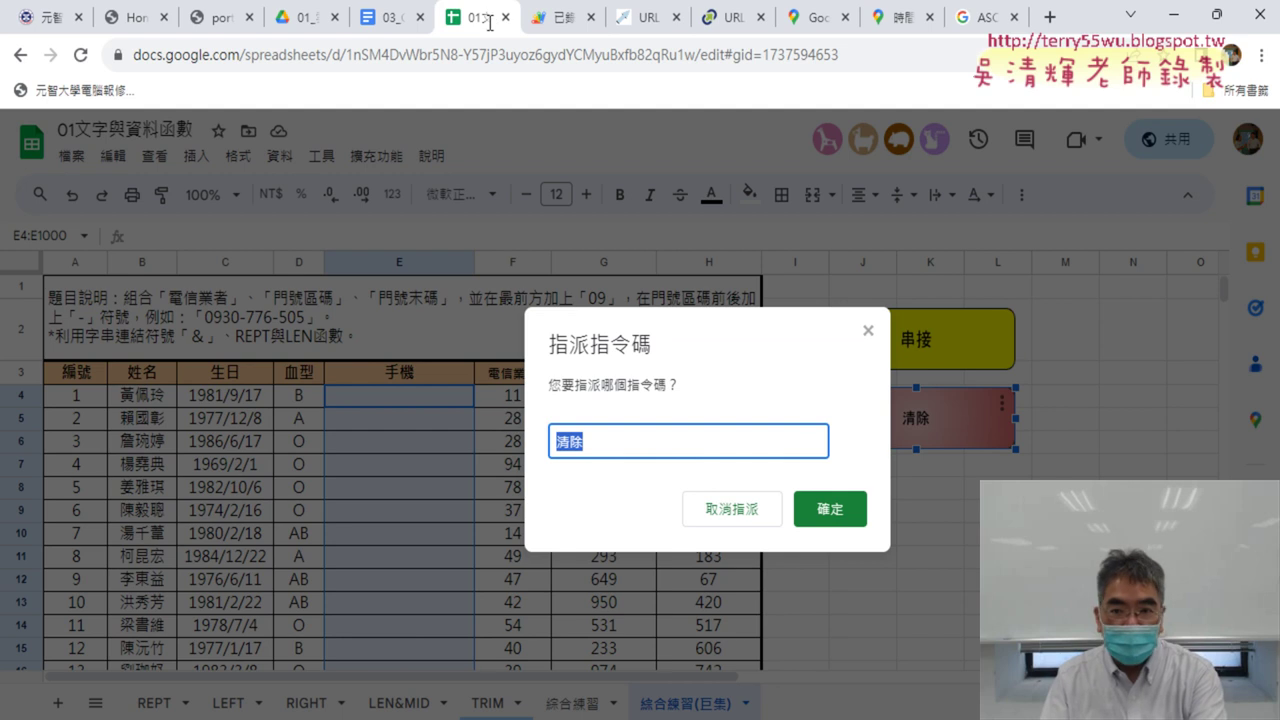
key("ctrl+v")
left_click(818, 510)
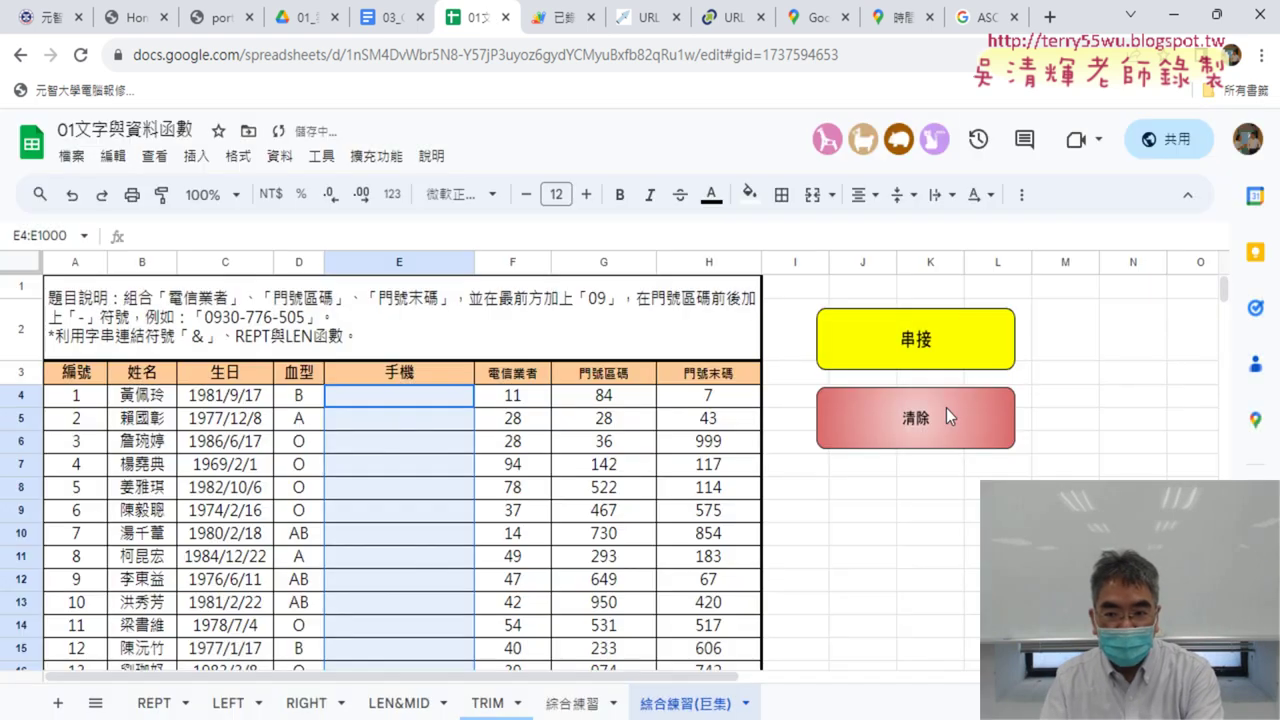
Reassign the yellow 串接 button's script to myFunction1, copying the function name from the Apps Script code.
left_click(1065, 330)
right_click(995, 340)
left_click(1001, 323)
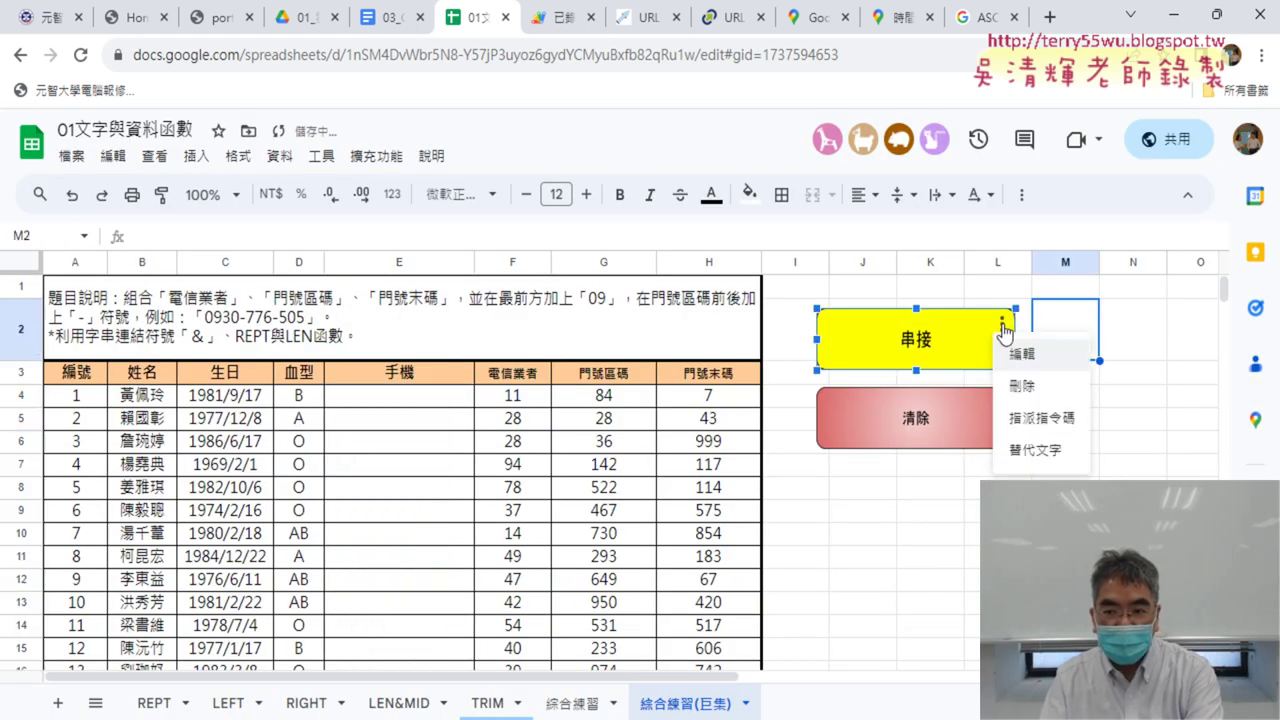
left_click(1041, 420)
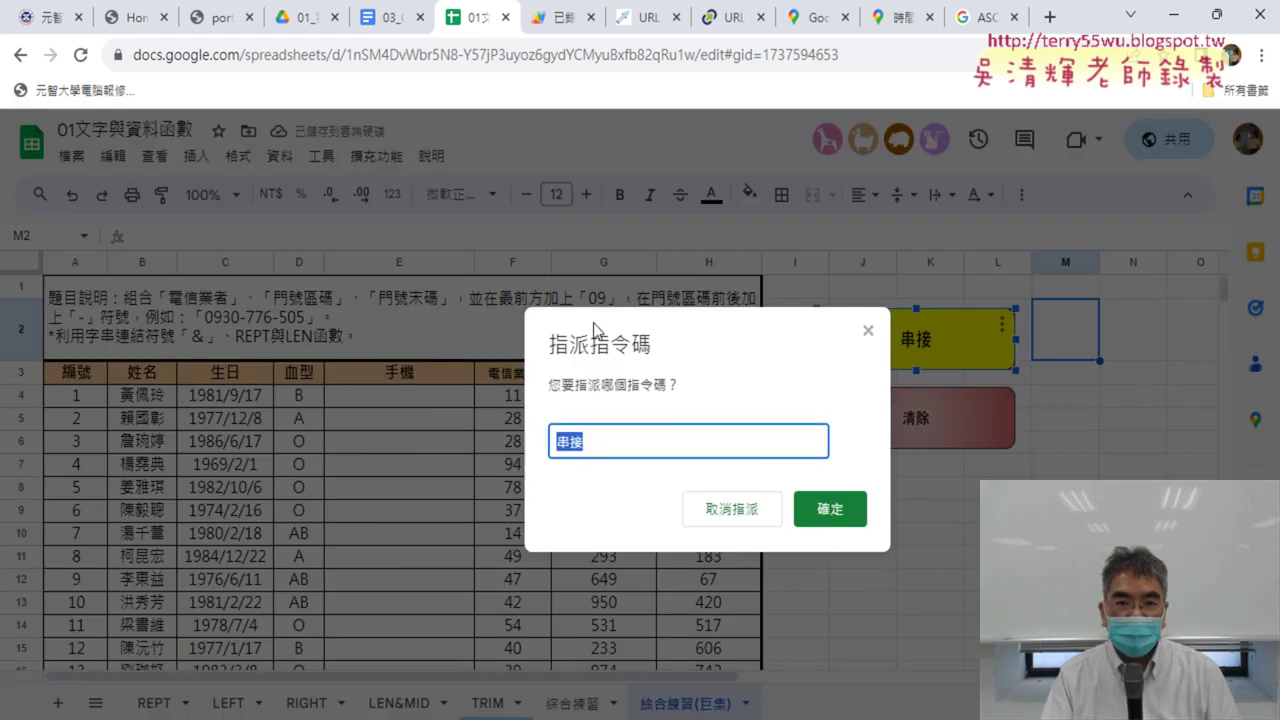
left_click(562, 10)
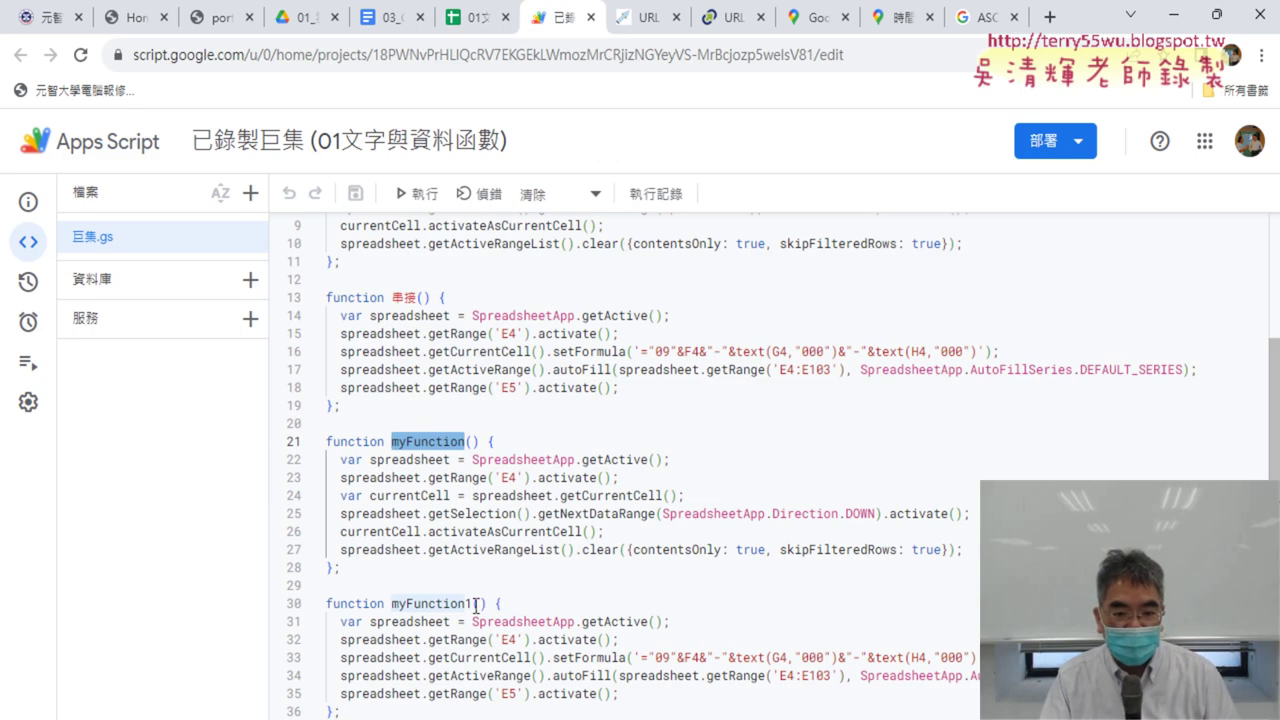
left_click_drag(474, 604, 399, 606)
key("ctrl+c")
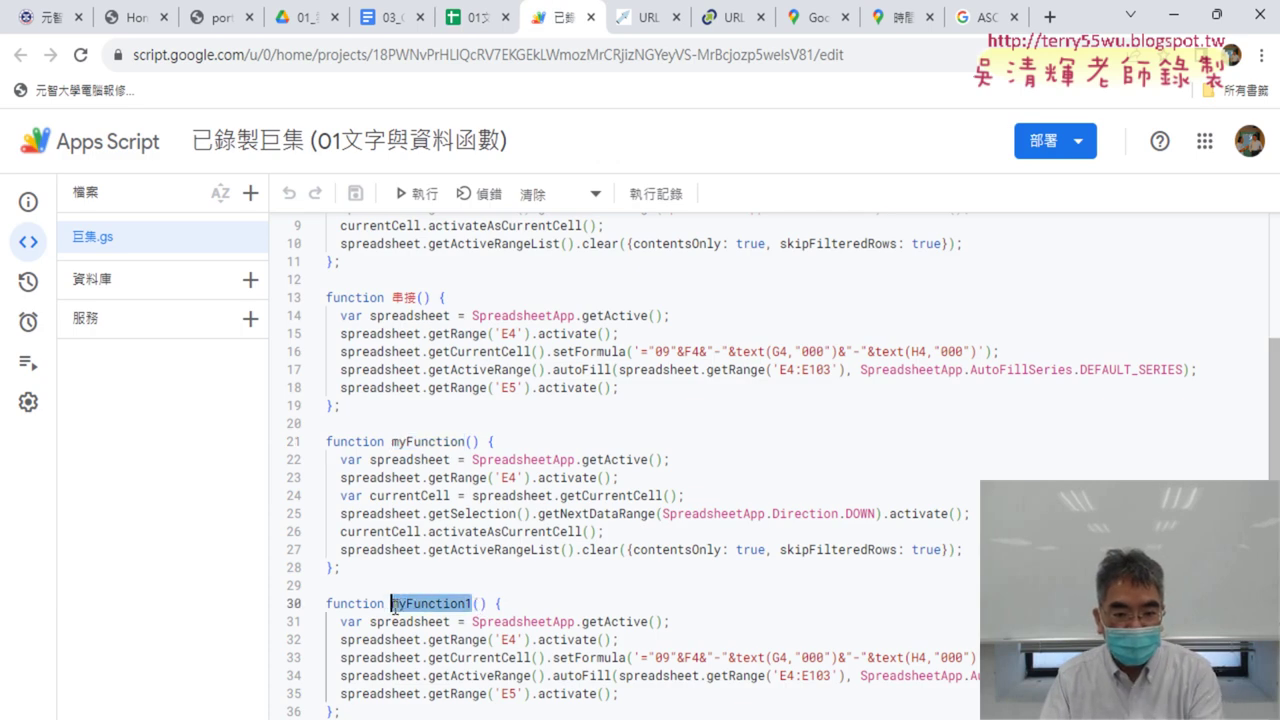
left_click(475, 17)
key("ctrl+v")
left_click(829, 510)
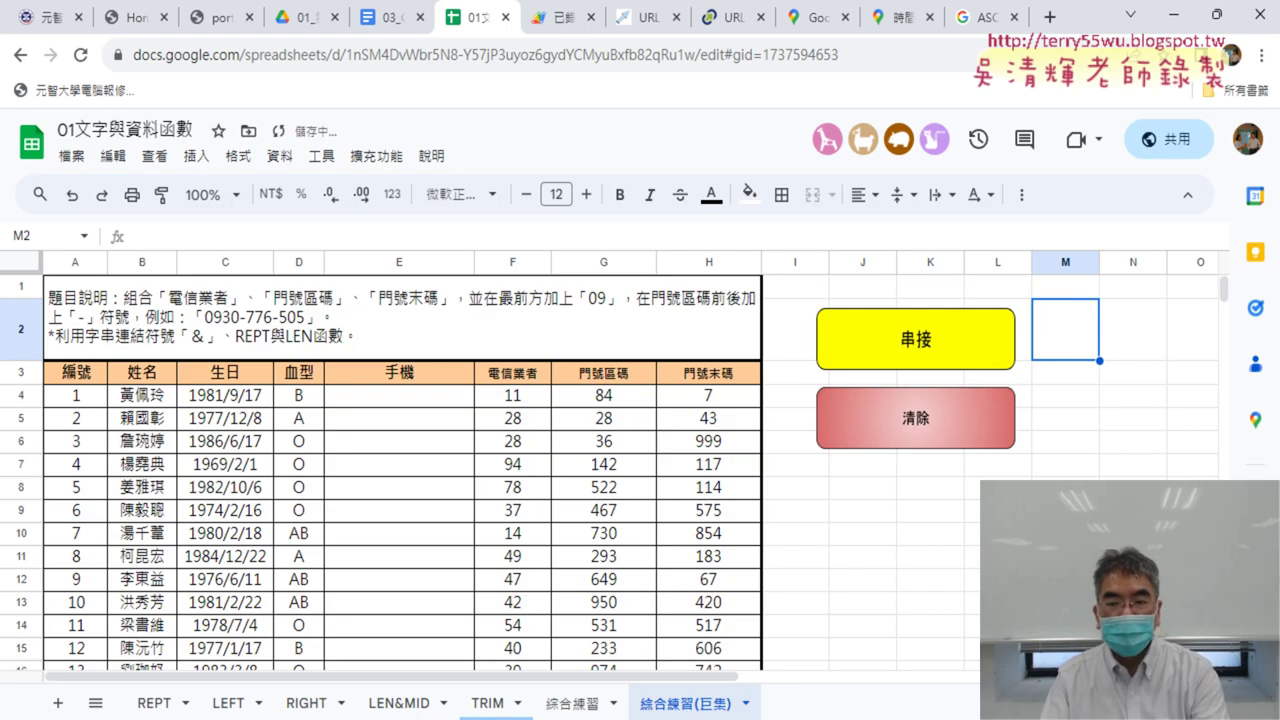
Test both reassigned buttons by filling the 手機 column with 串接 and emptying it with 清除.
left_click(921, 362)
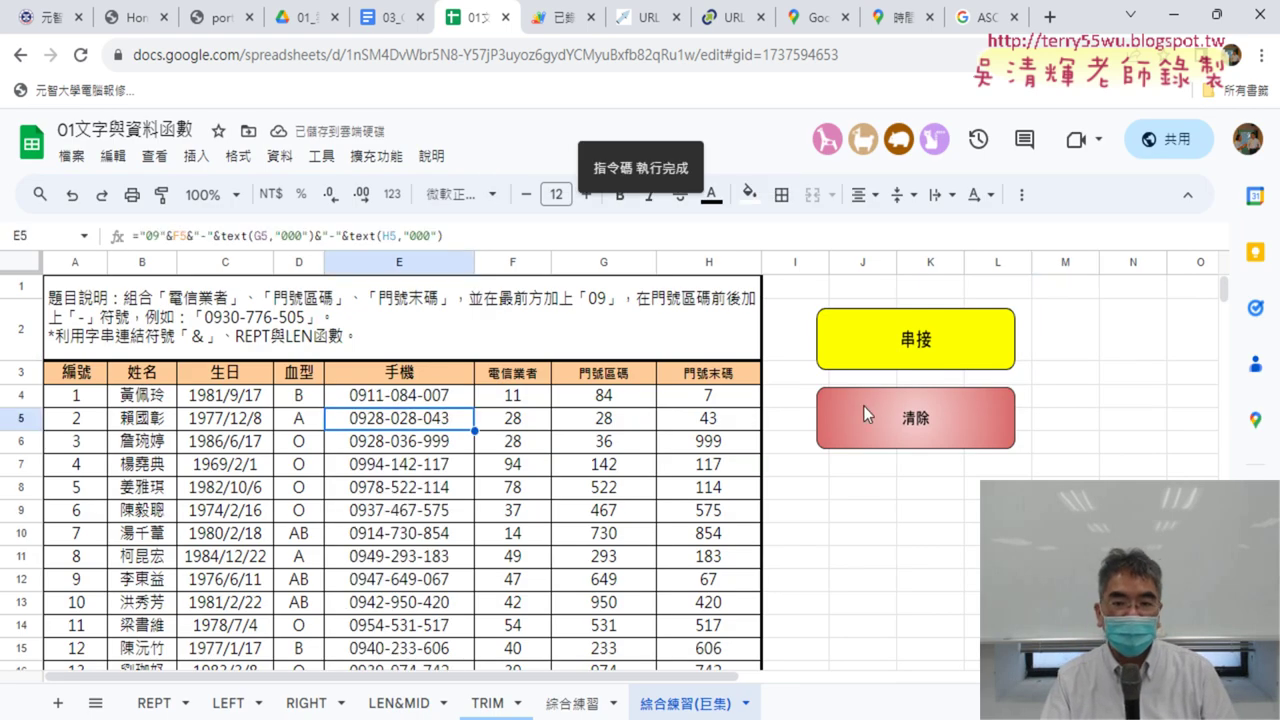
left_click(925, 414)
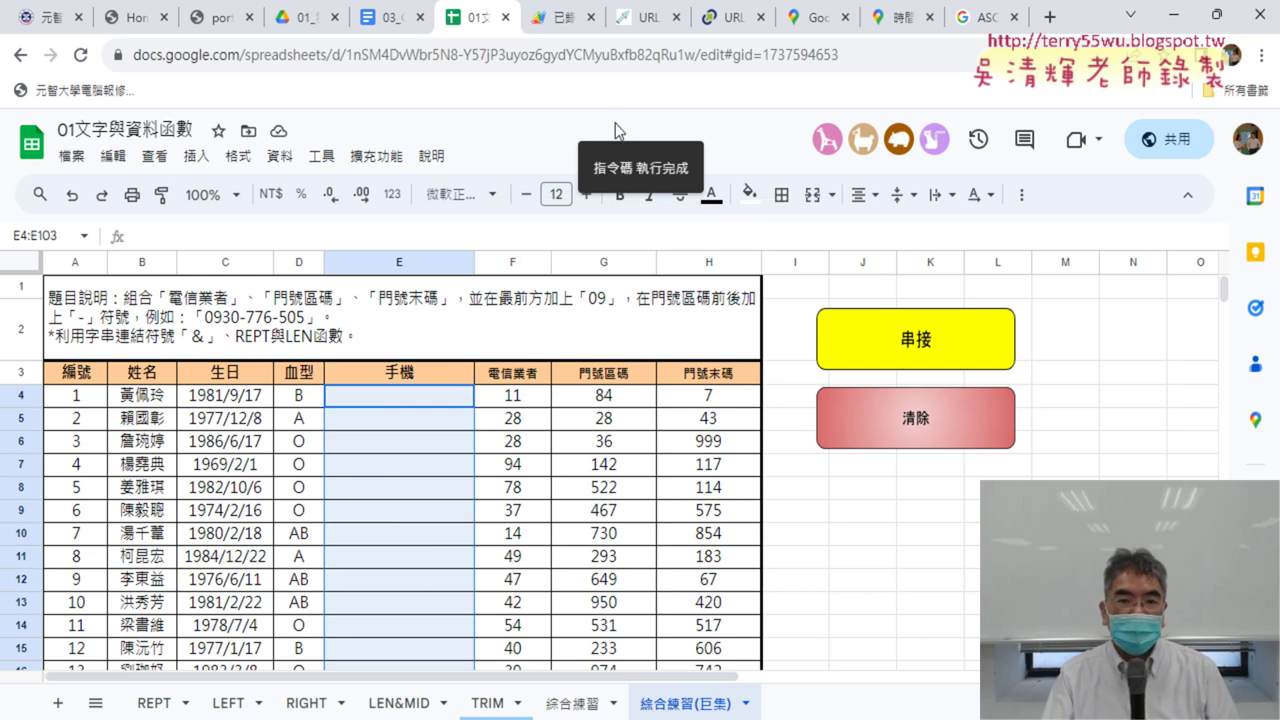
Review the code of the 清除, 串接, myFunction and myFunction1 functions in the Apps Script project.
left_click(563, 17)
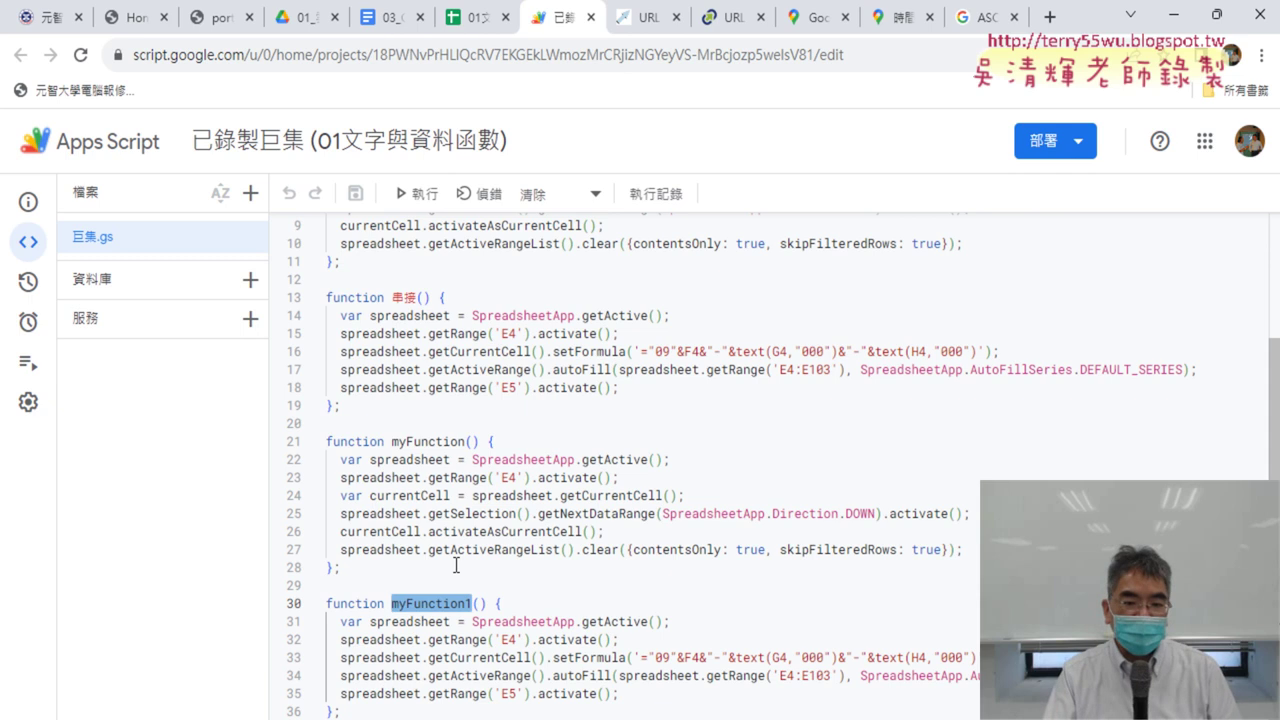
scroll(456, 566, "up", 3)
scroll(474, 489, "down", 2)
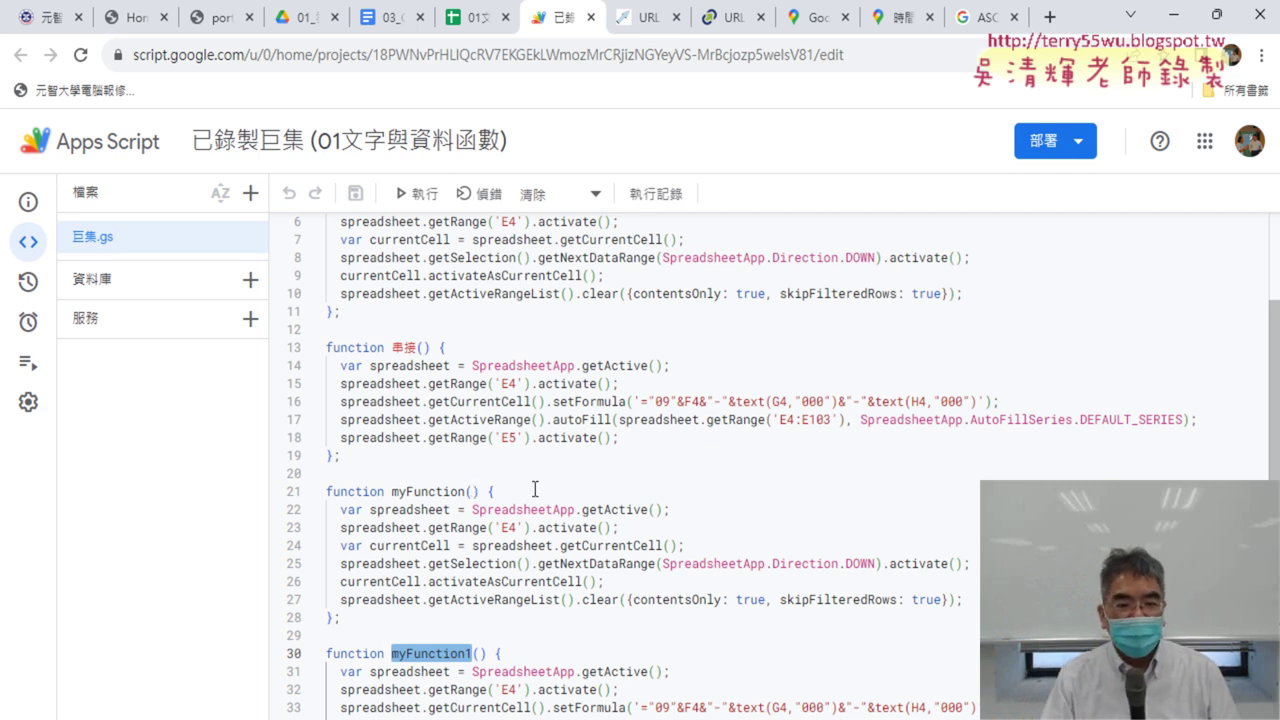
scroll(535, 488, "up", 2)
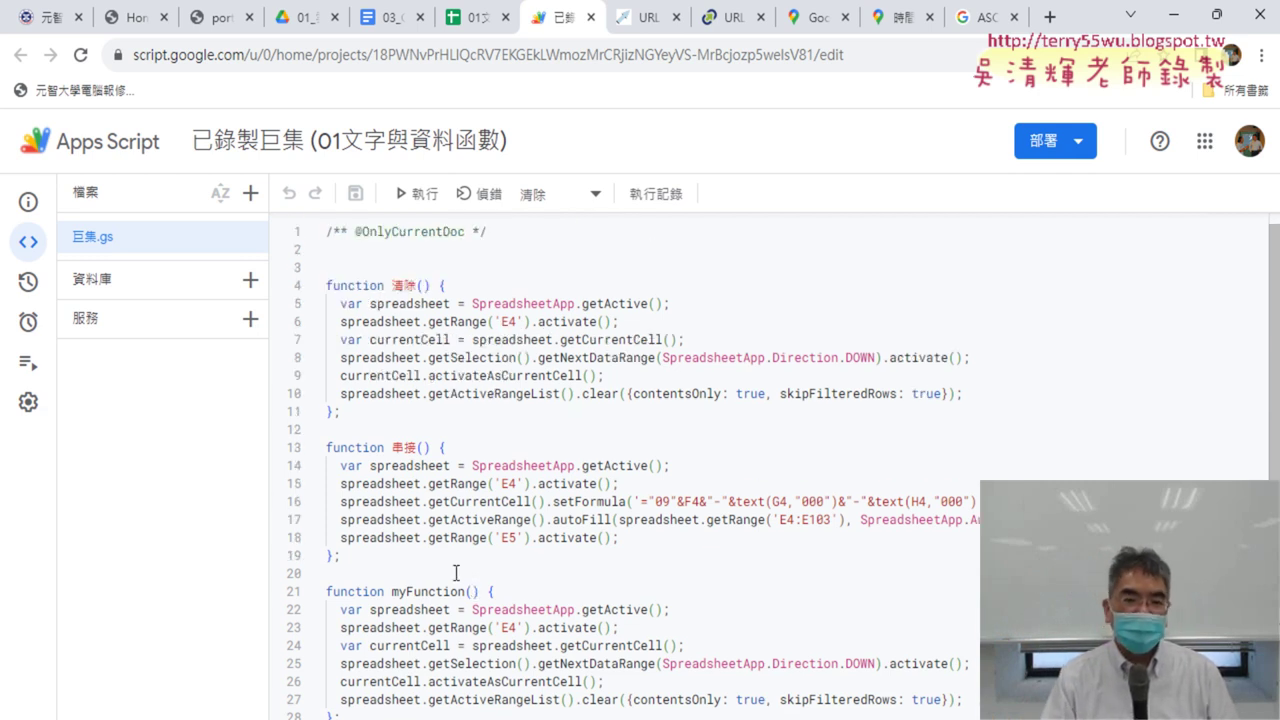
Return to the spreadsheet, view the REPT sheet and go back to the 綜合練習(巨集) sheet.
left_click(479, 19)
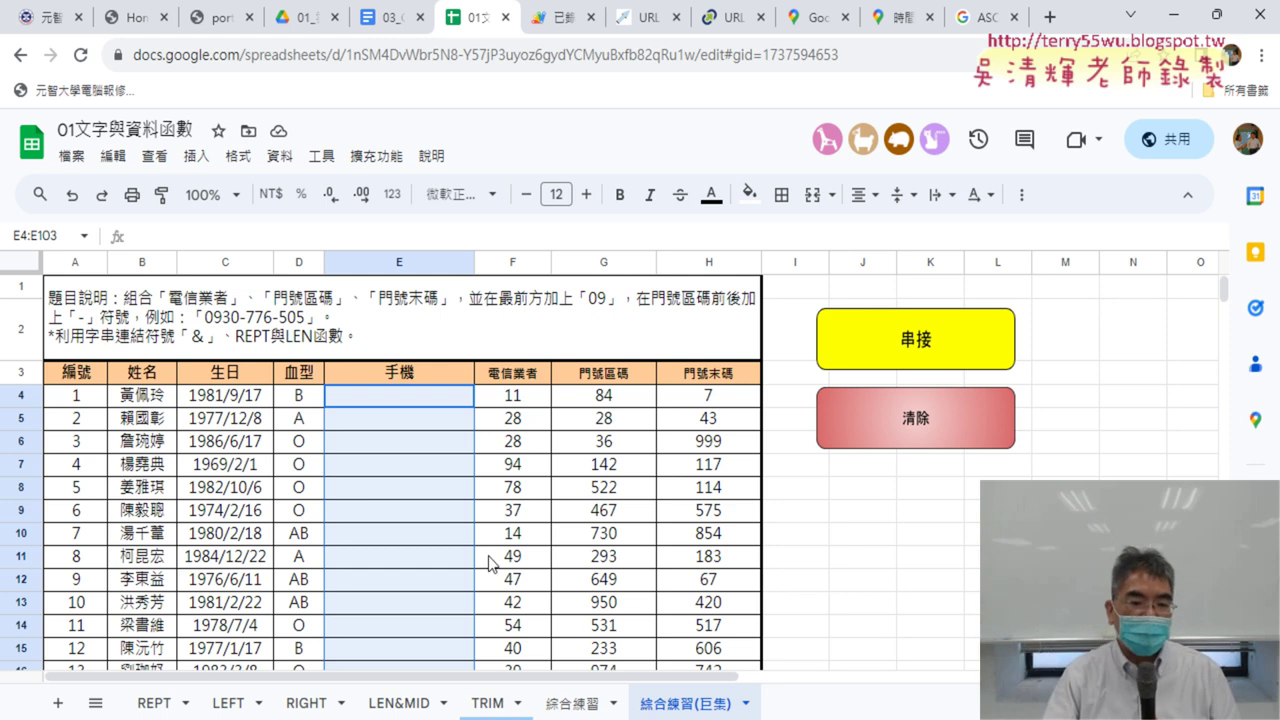
left_click(150, 703)
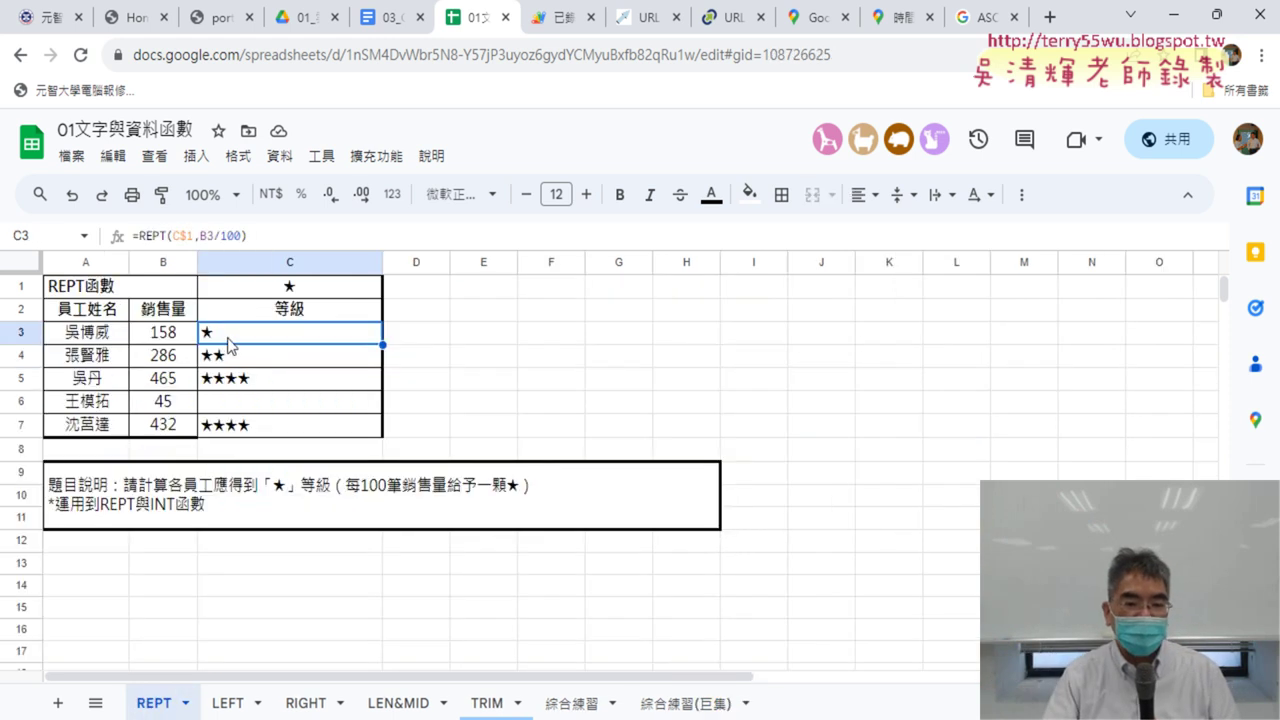
left_click(683, 710)
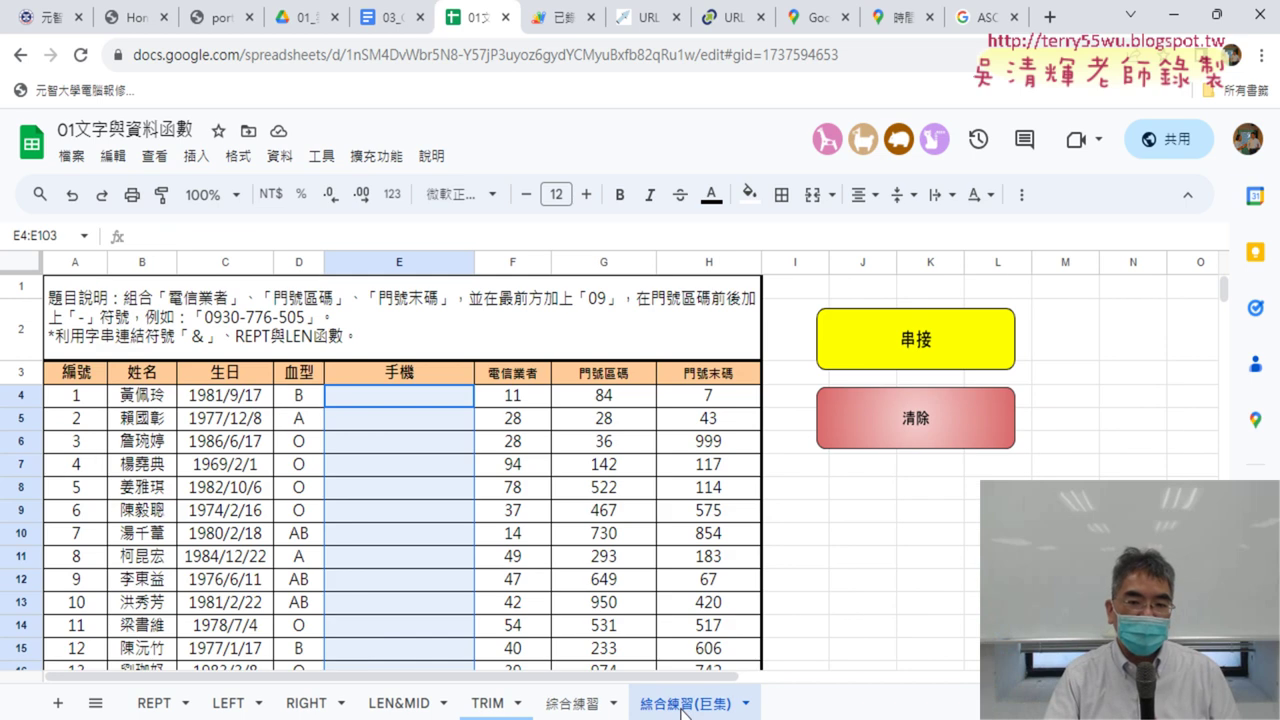
Look at the available macro commands, including 錄製巨集, 串接 and 清除, and leave without choosing one.
left_click(378, 159)
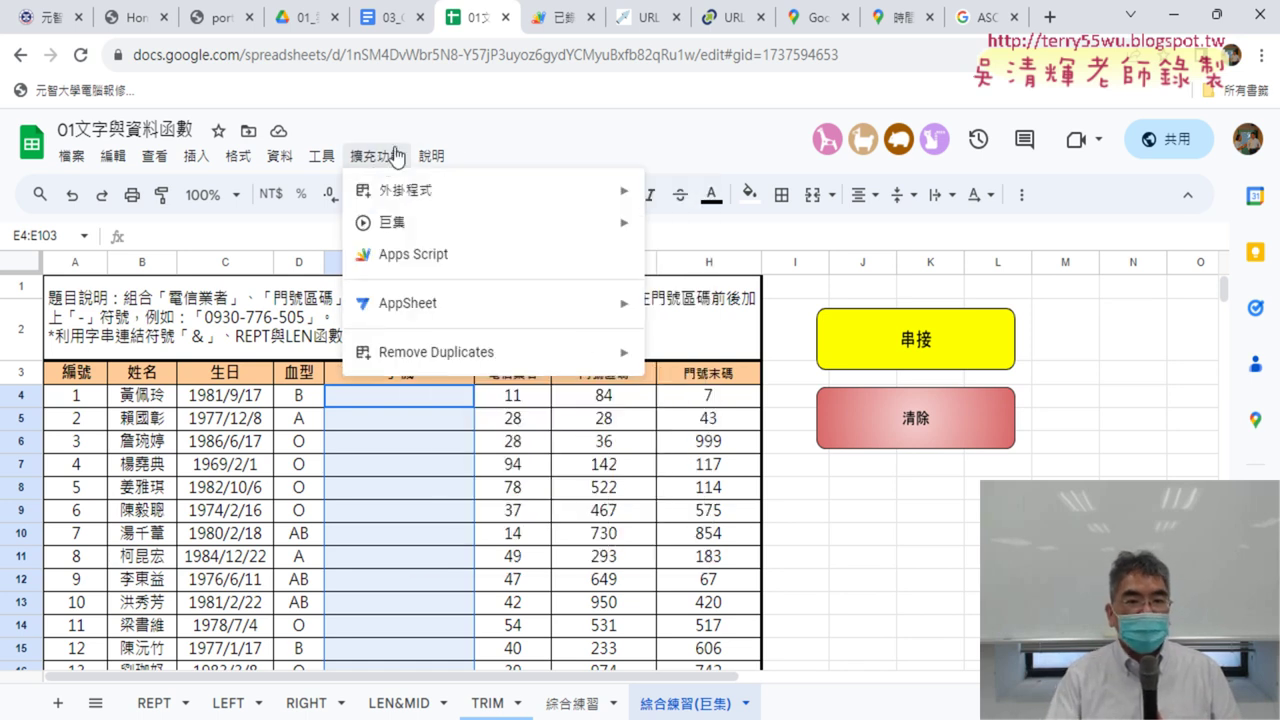
mouse_move(394, 229)
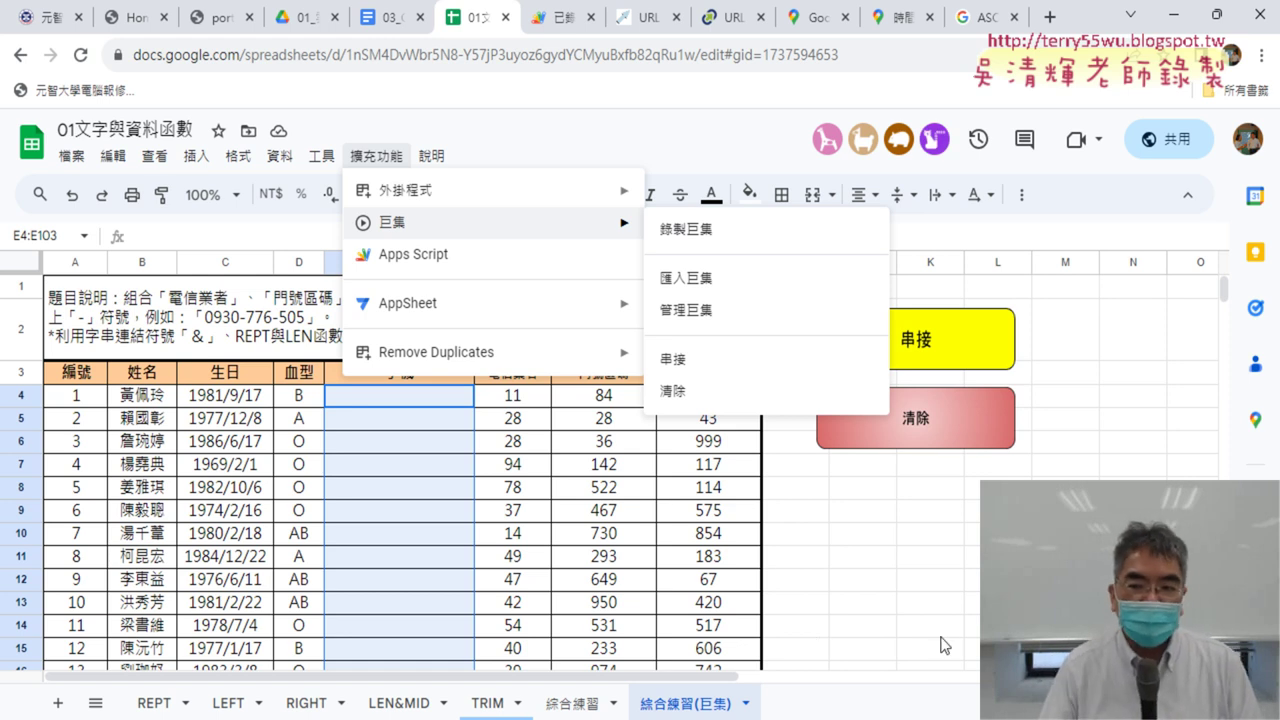
left_click(1133, 602)
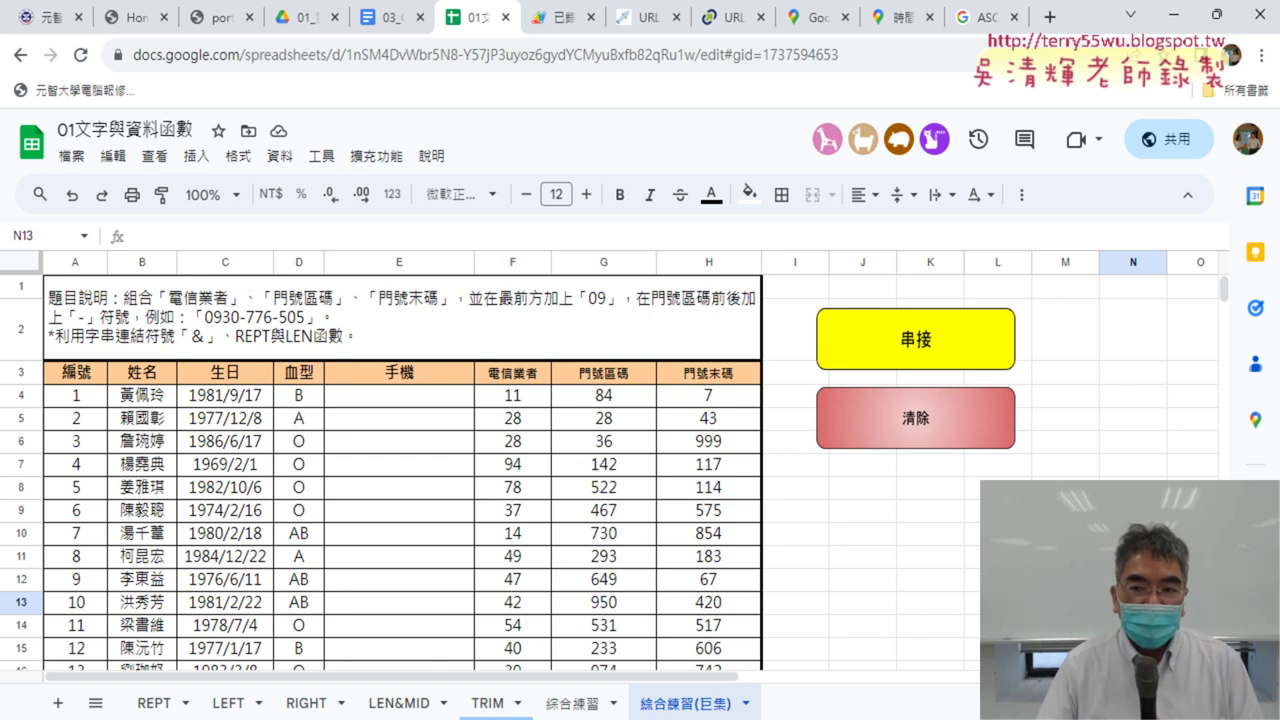
Open the sharing settings of the 01文字與資料函數 spreadsheet.
left_click(1177, 141)
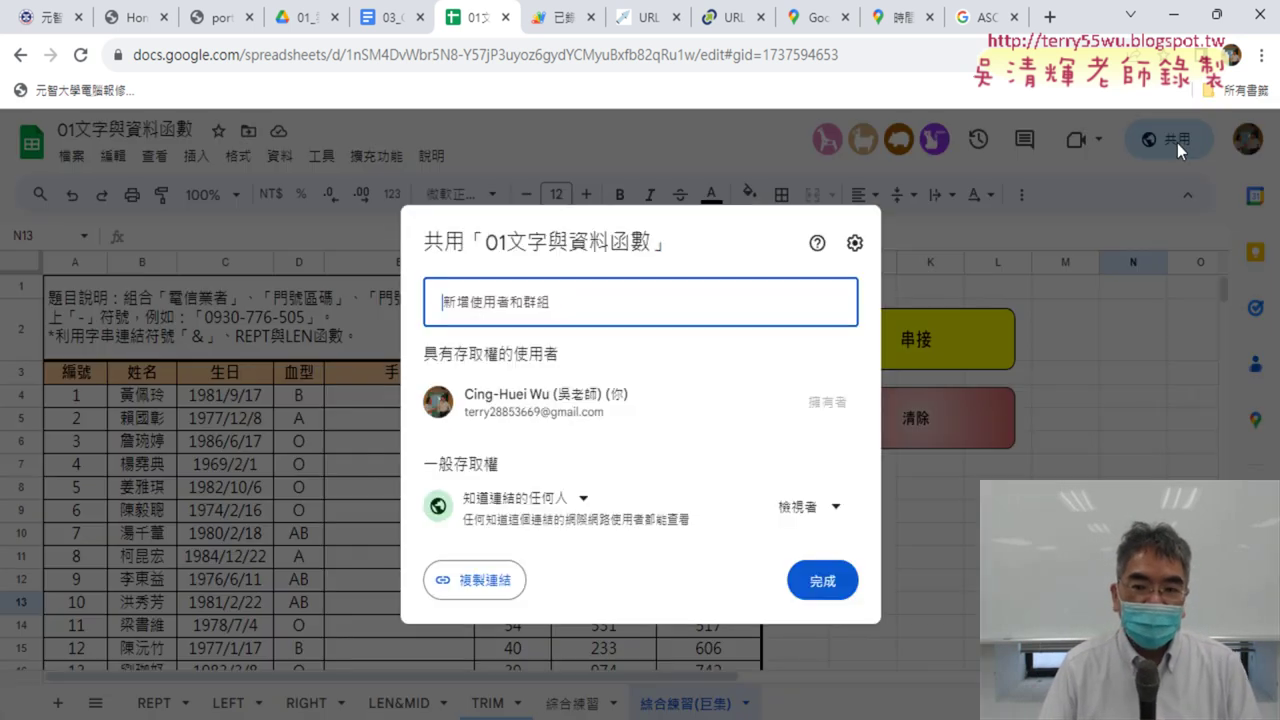